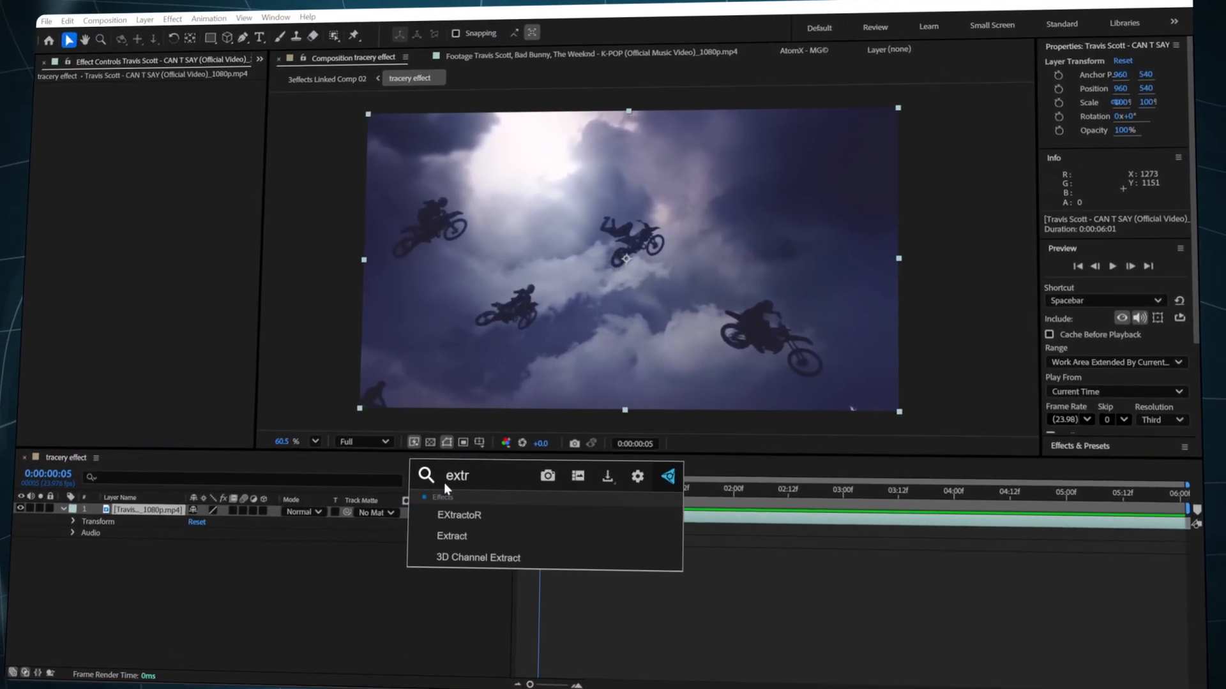
- Apply the Extract effect to the video layer with Black Point 45 and Black Softness 25, and preview it along the timeline
left_click(448, 540)
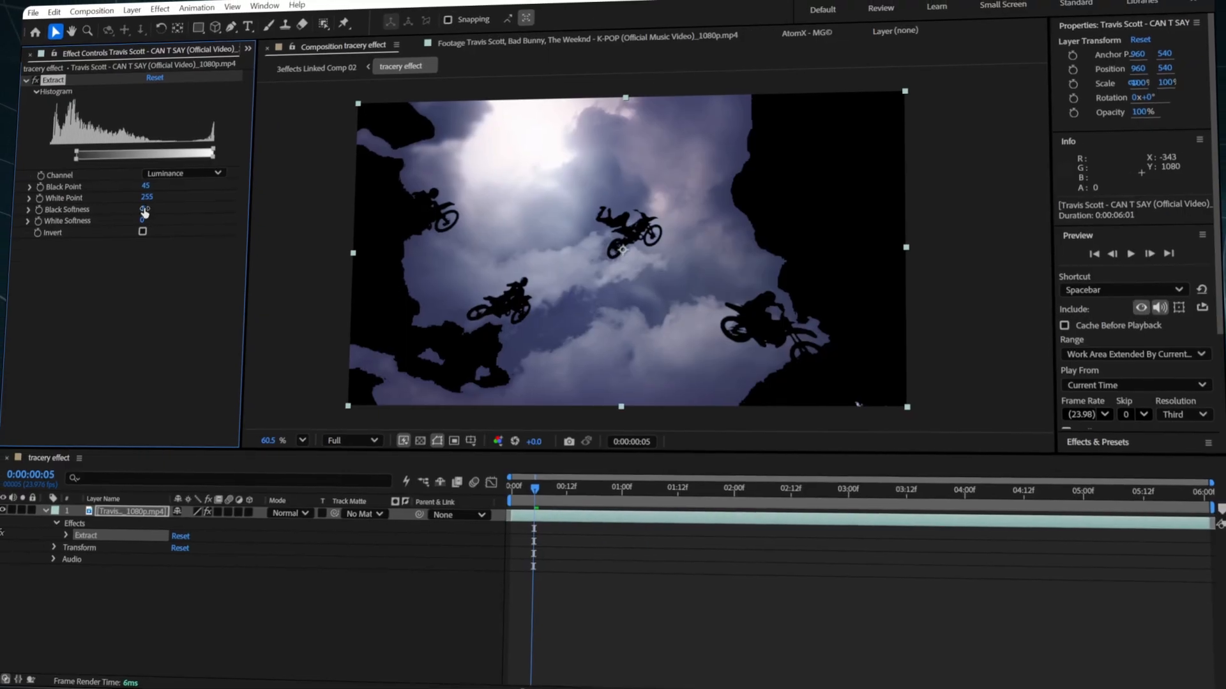
left_click_drag(546, 485, 619, 509)
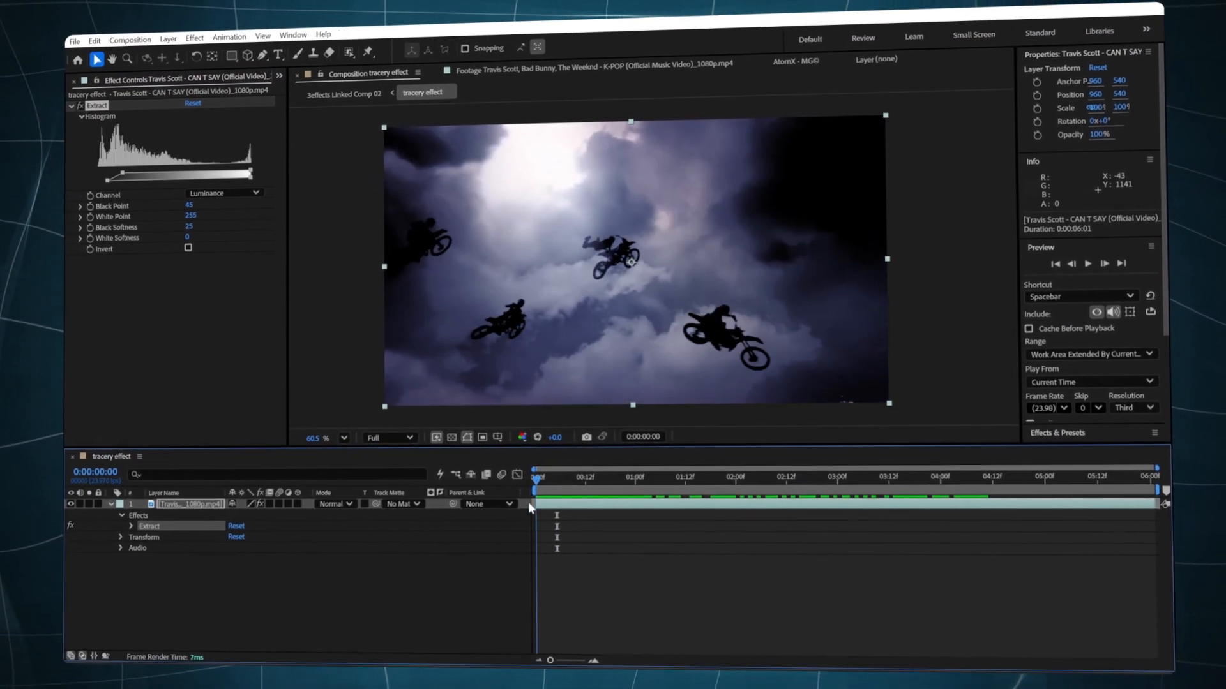
left_click_drag(527, 501, 1002, 475)
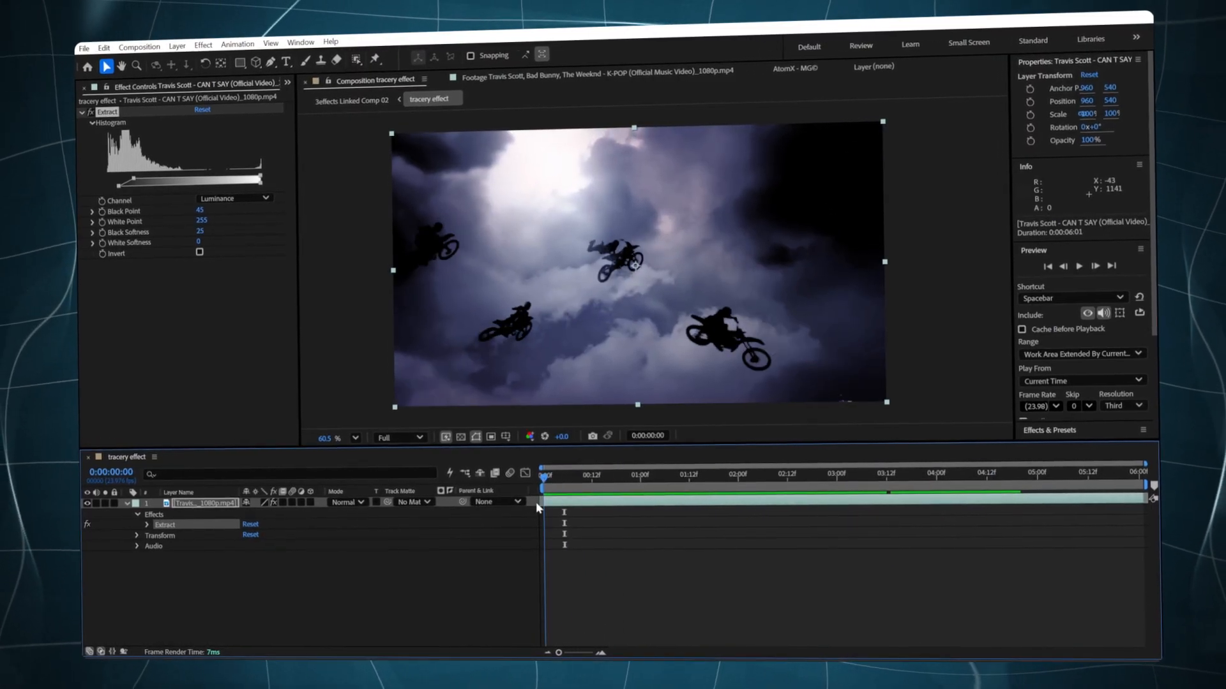
- Add the Displacement Map effect to the video layer and preview the clip along the timeline
key("ctrl+space")
type("di")
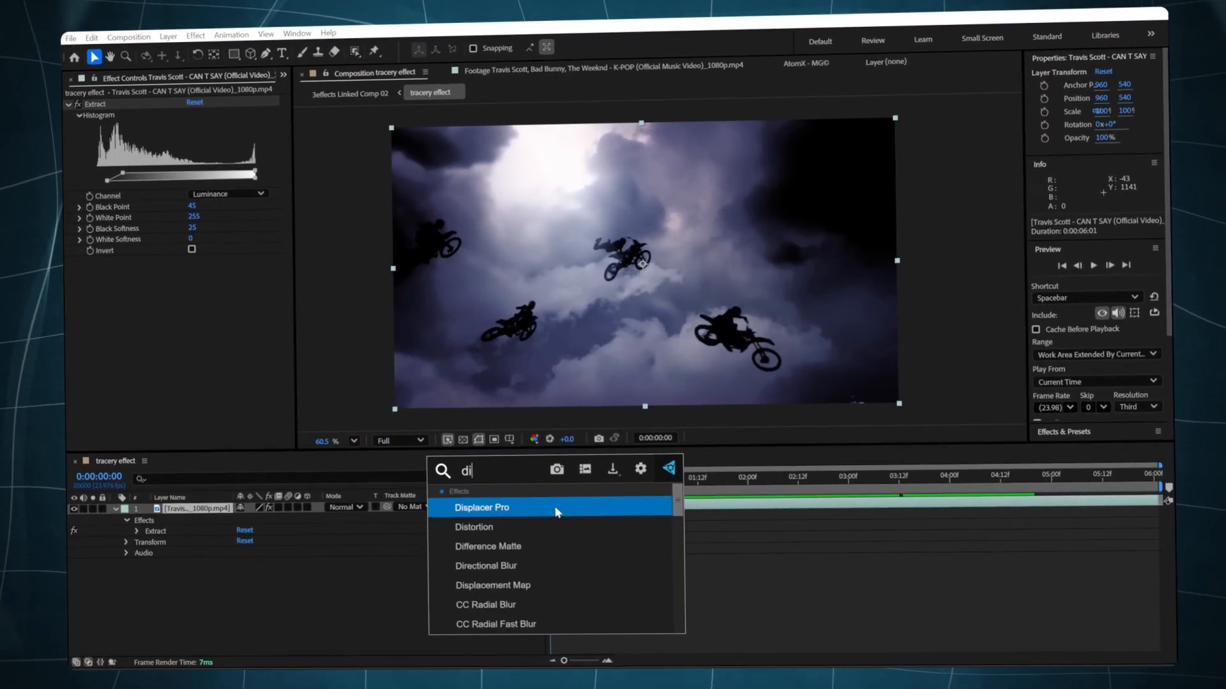
type("s")
left_click(522, 548)
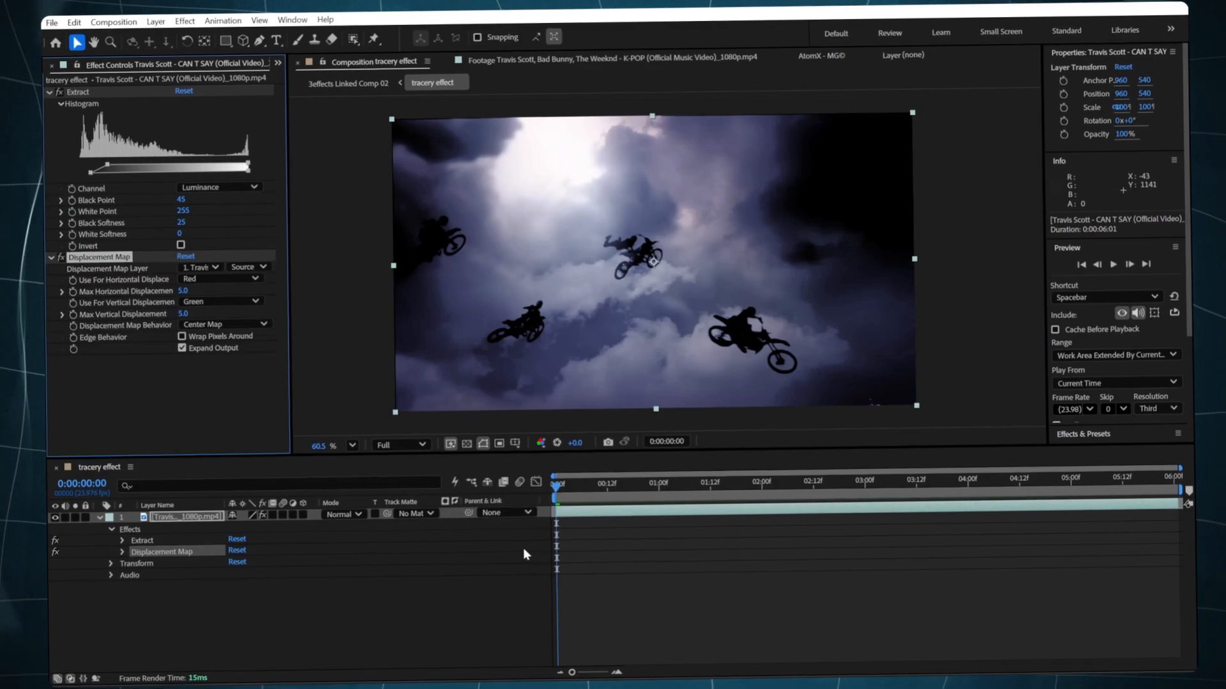
left_click(579, 487)
left_click_drag(722, 489, 982, 489)
left_click_drag(588, 529, 572, 527)
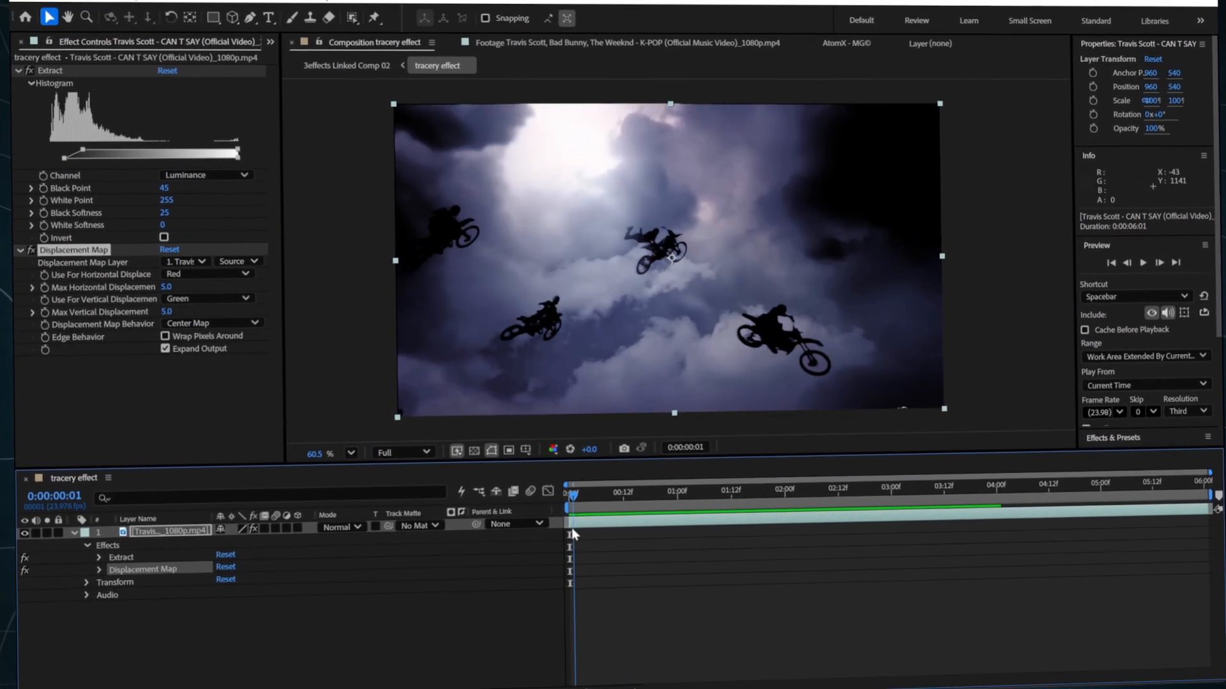
- Add the Black & White effect to the video layer and preview the clip along the timeline
left_click(468, 590)
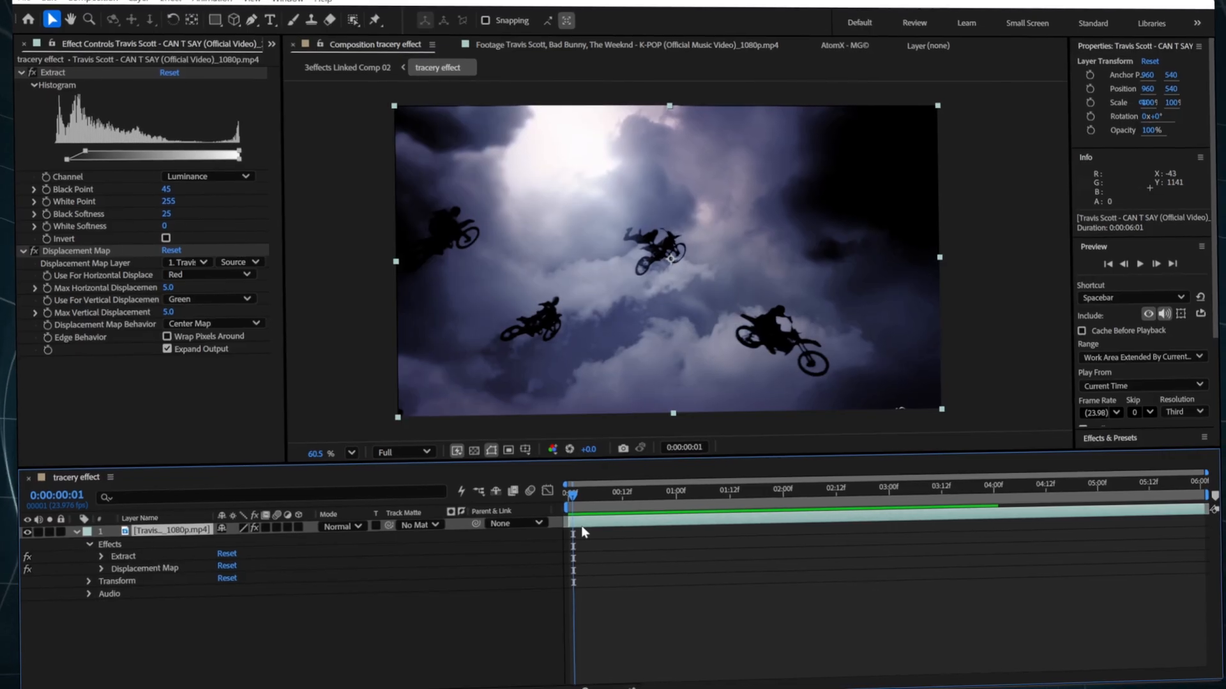
type("bla")
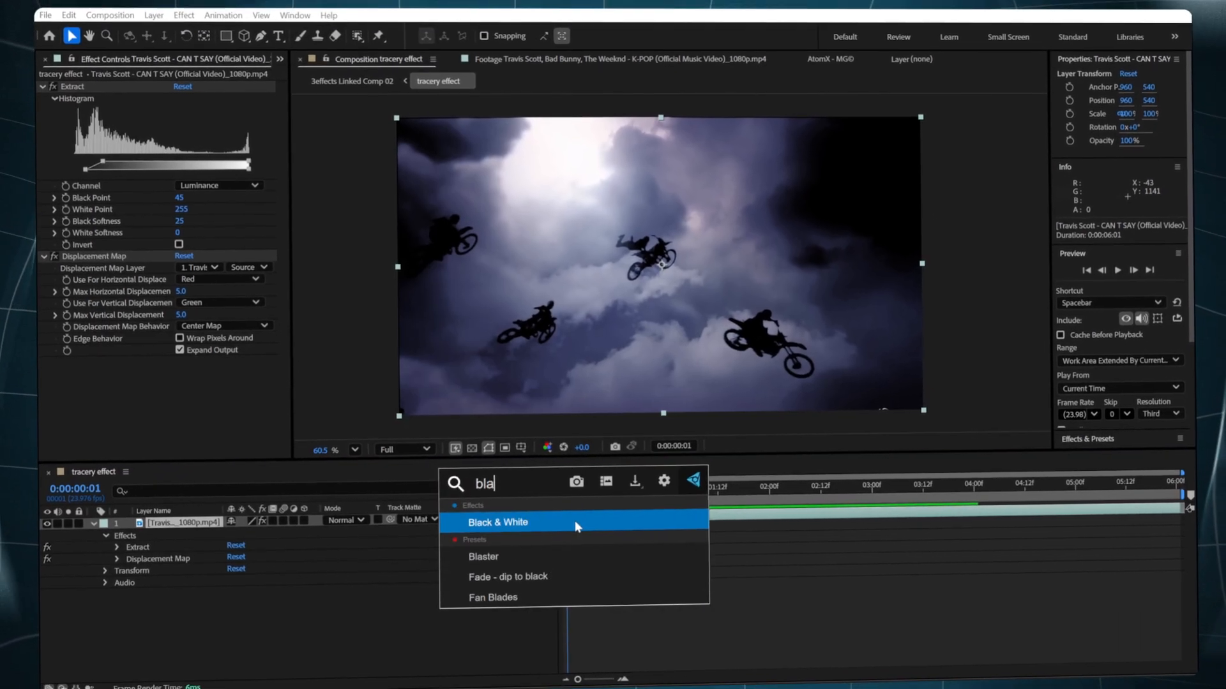
left_click(526, 521)
left_click_drag(587, 488, 943, 490)
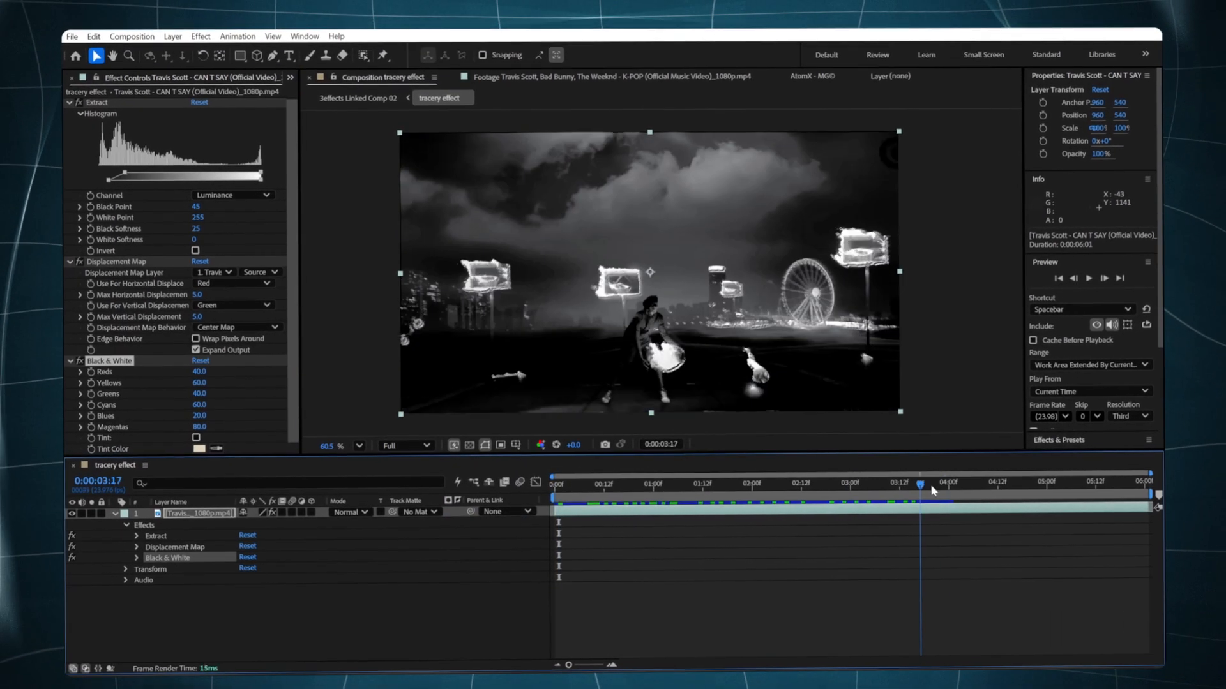
left_click_drag(1100, 479, 674, 499)
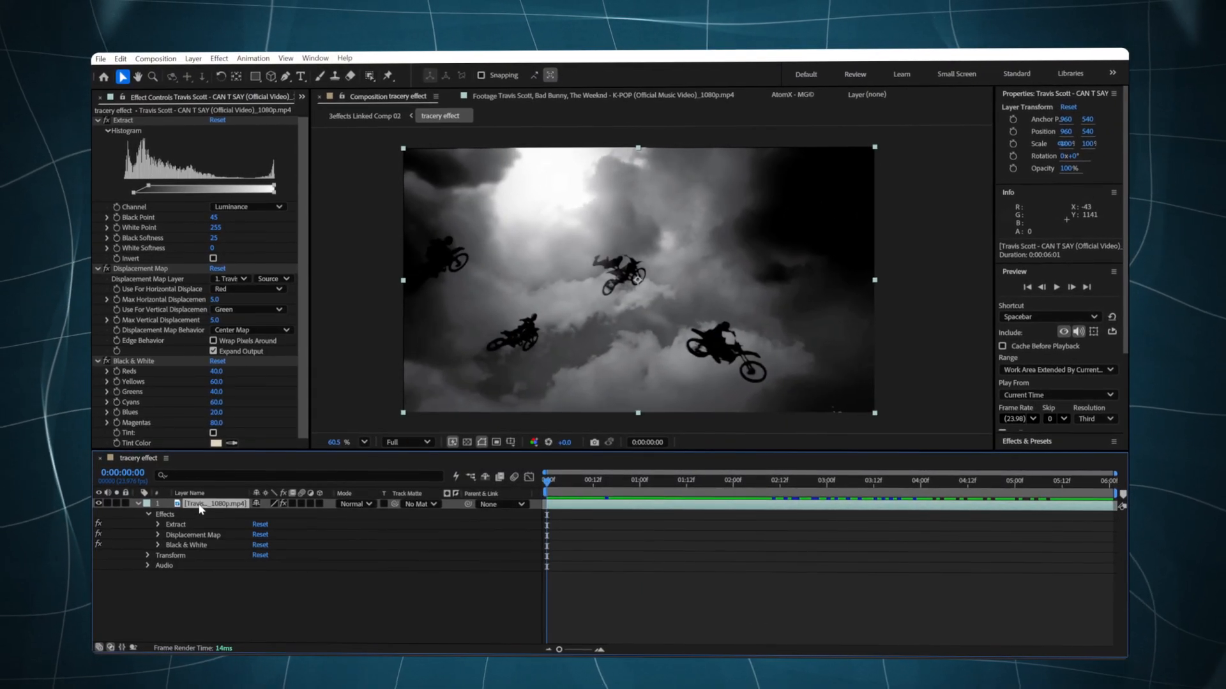
- Duplicate the video layer and rename the lower copy "main"
left_click(197, 515)
right_click(196, 516)
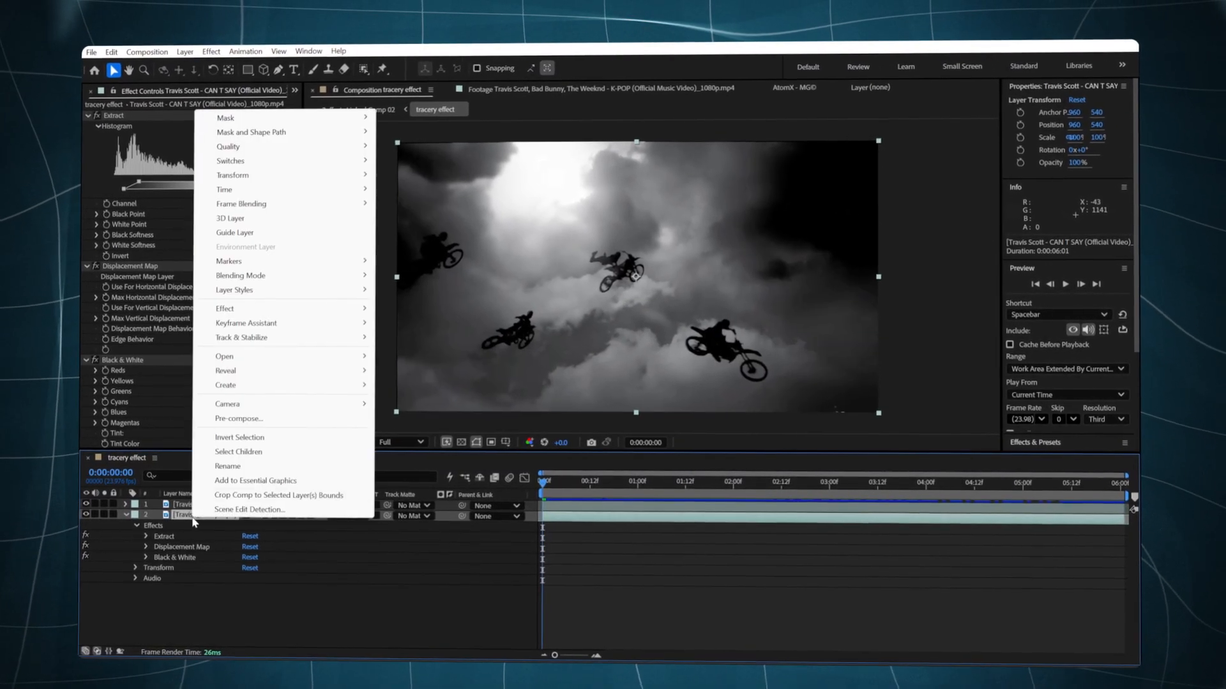
left_click(232, 468)
type("main")
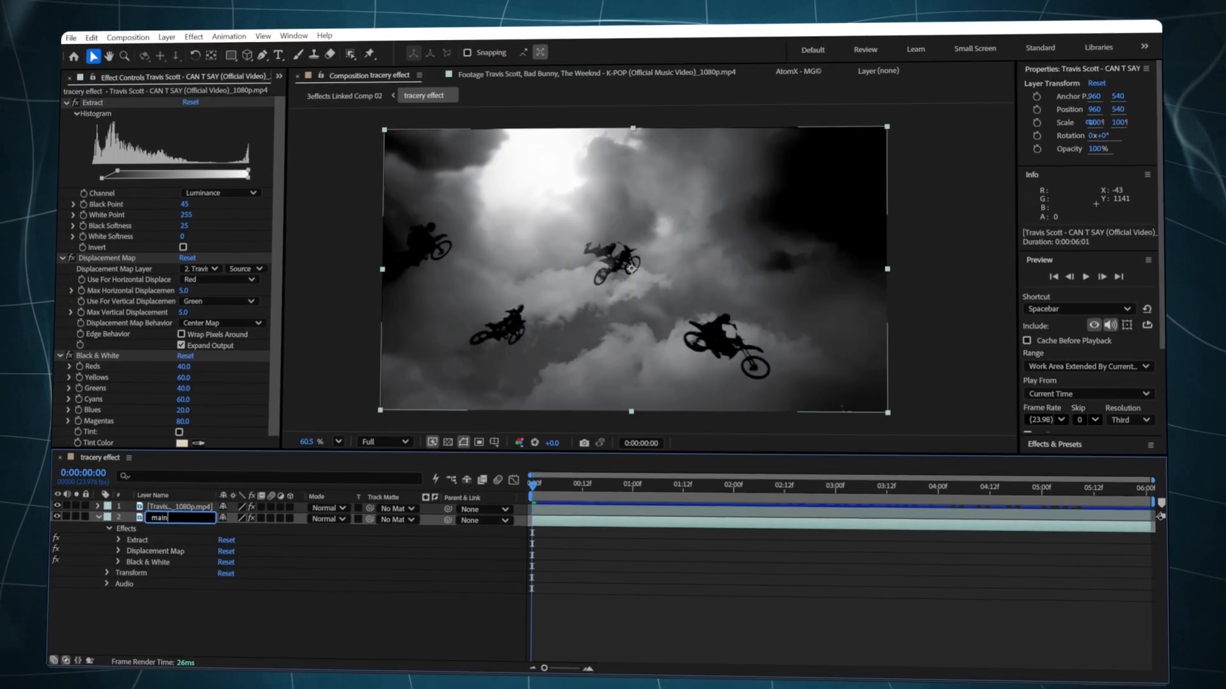
key("Return")
- Rename the upper video layer "tracery layer"
left_click(157, 508)
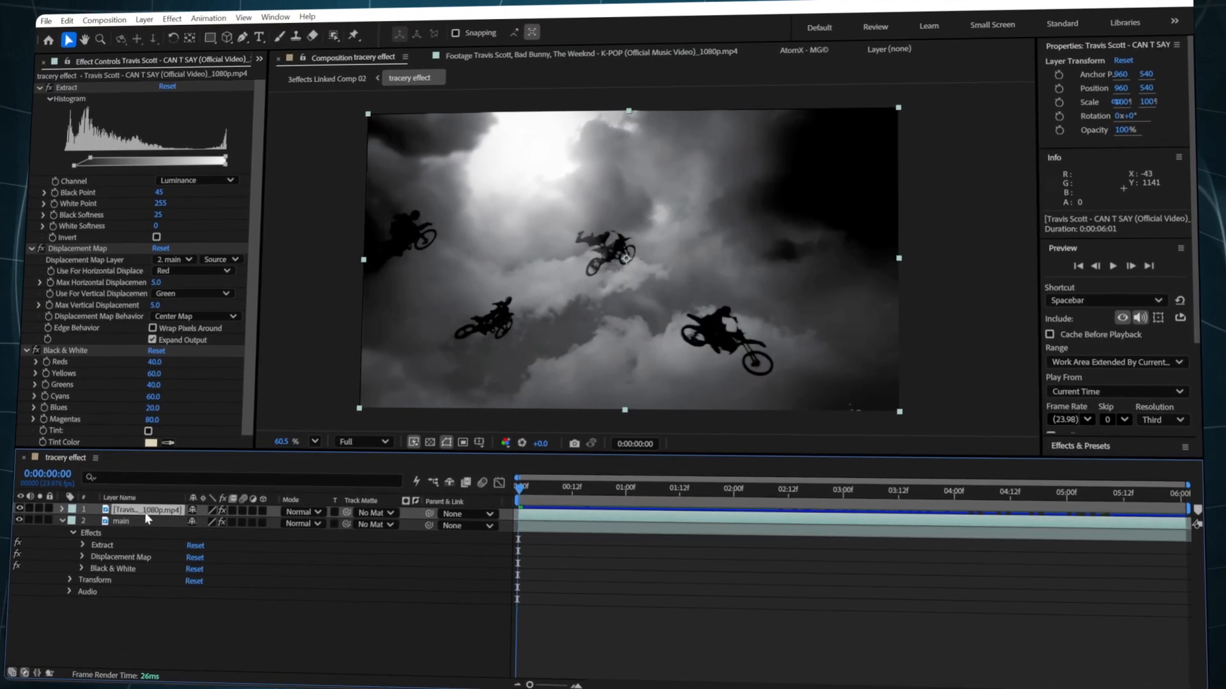
right_click(156, 508)
left_click(199, 454)
type("tracery layer")
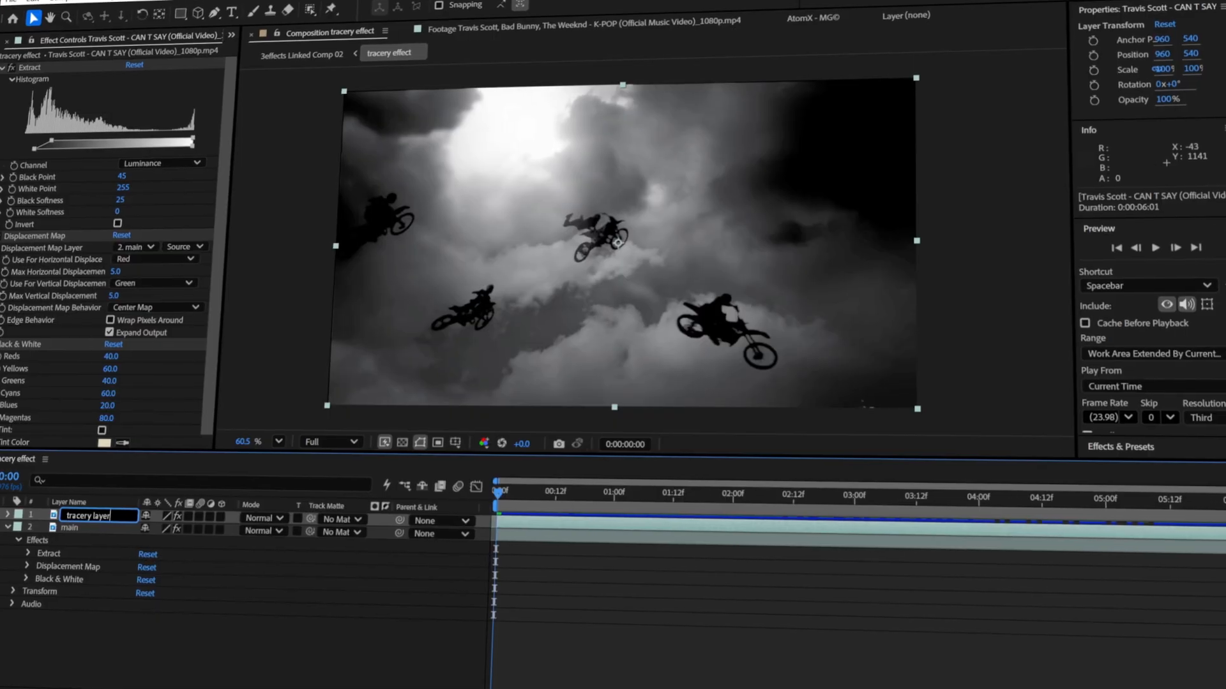
left_click(88, 515)
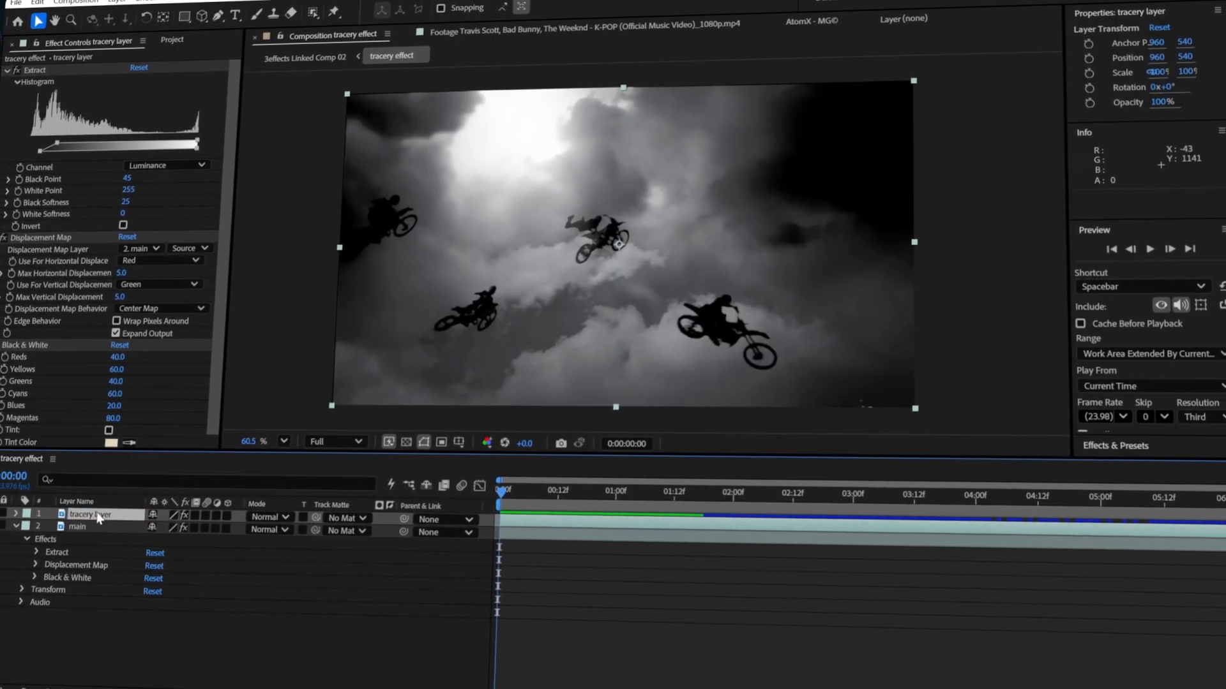
- Remove the Extract, Displacement Map and Black & White effects from the tracery layer
left_click(37, 70)
key("Delete")
left_click(55, 79)
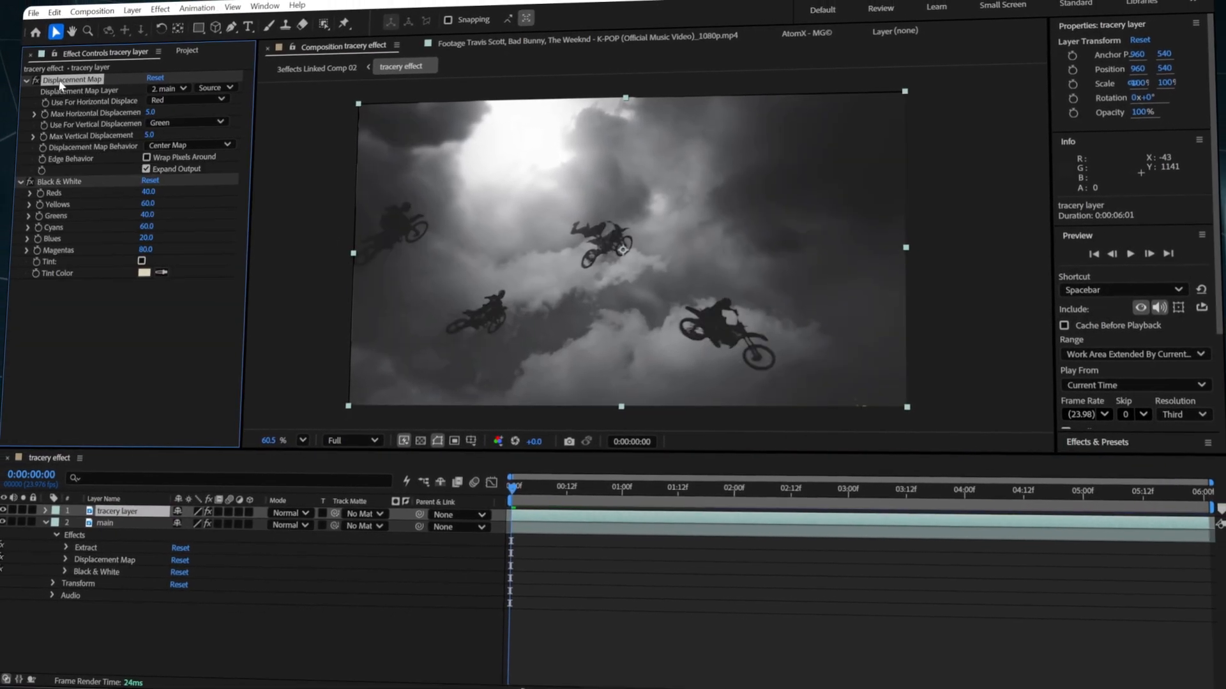
key("Delete")
left_click(55, 79)
key("Delete")
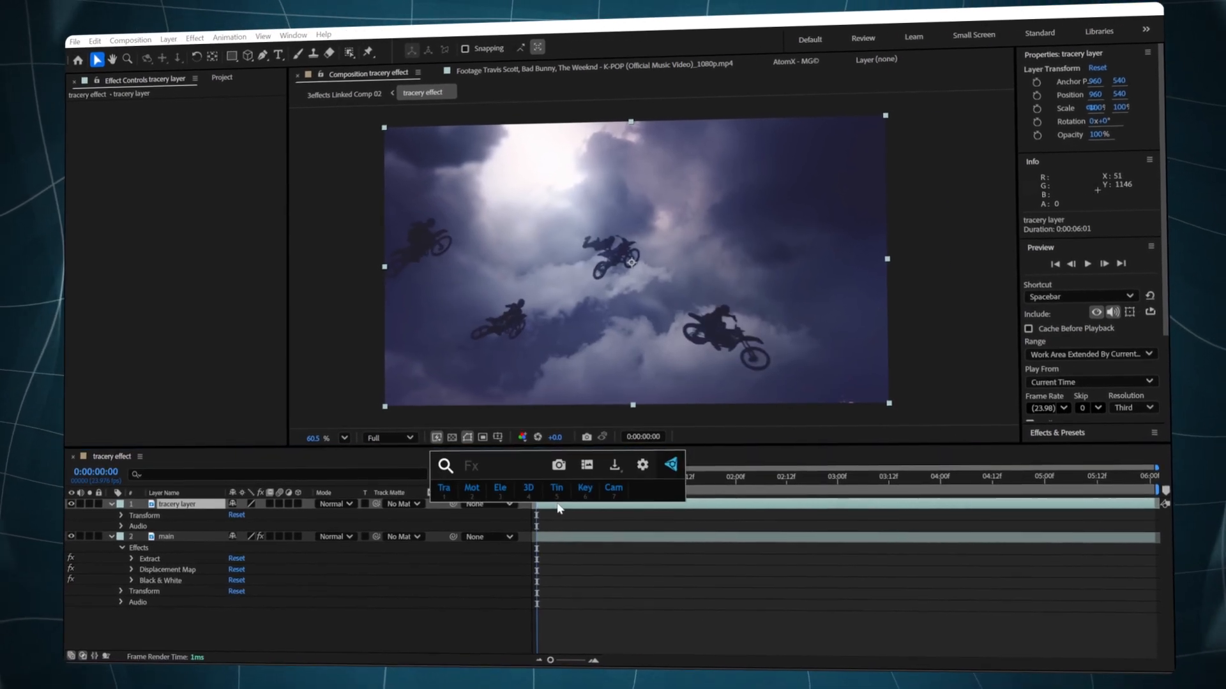
- Apply the Invert effect and the Tracery effect to the tracery layer
type("in")
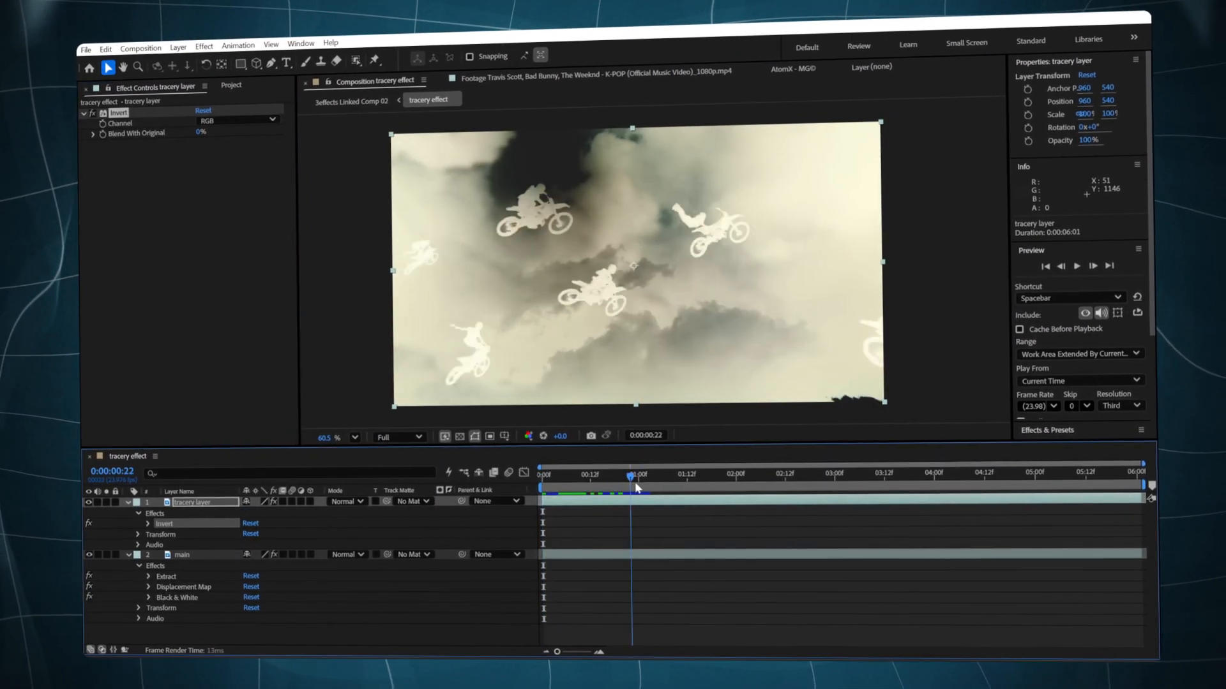
left_click_drag(875, 491, 728, 496)
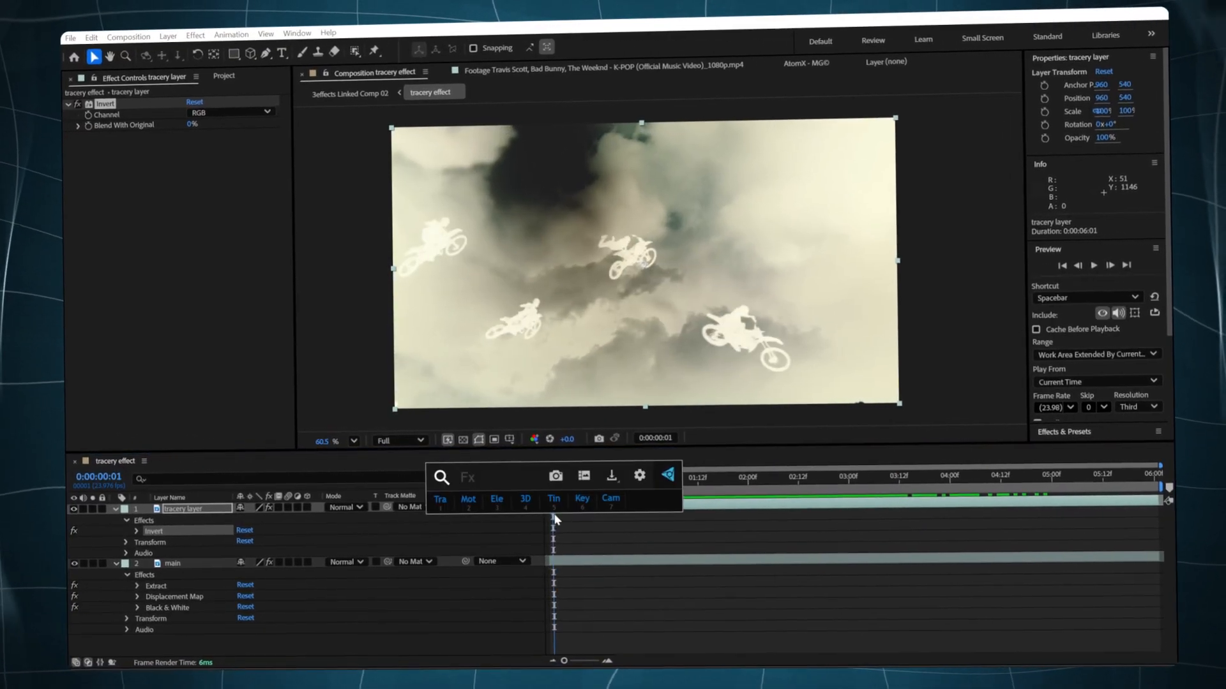
type("tr")
left_click(499, 516)
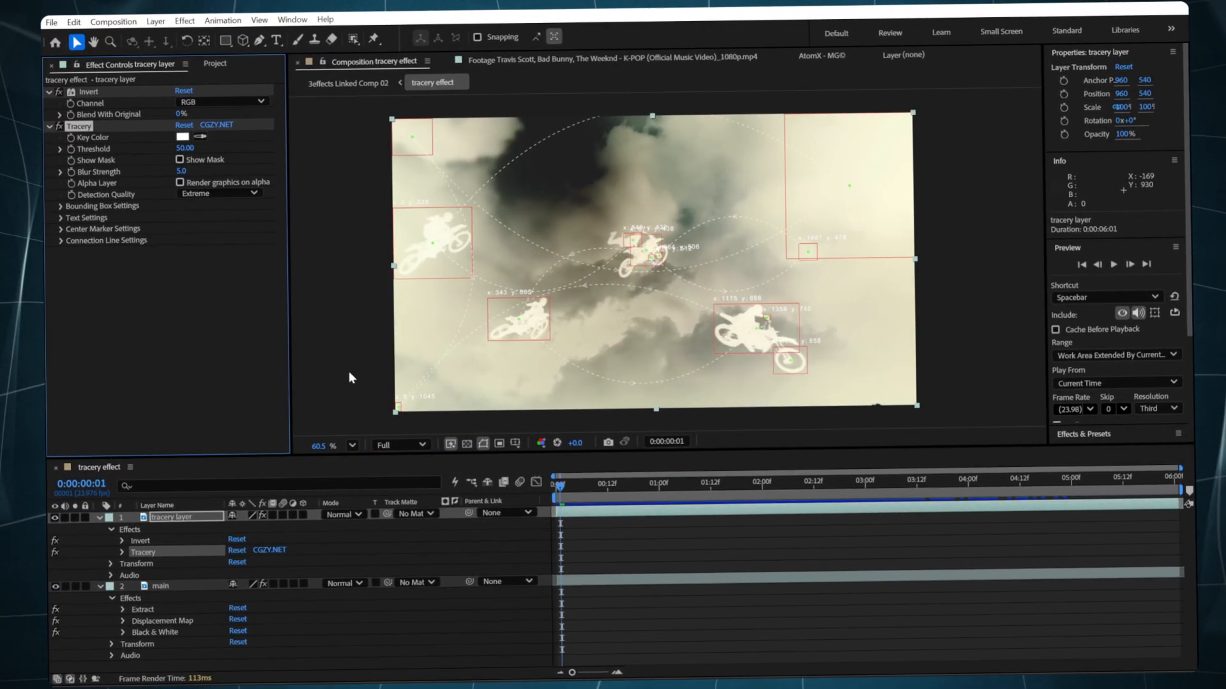
- Expand Tracery's bounding box settings and disable its text labels and center markers
left_click(52, 203)
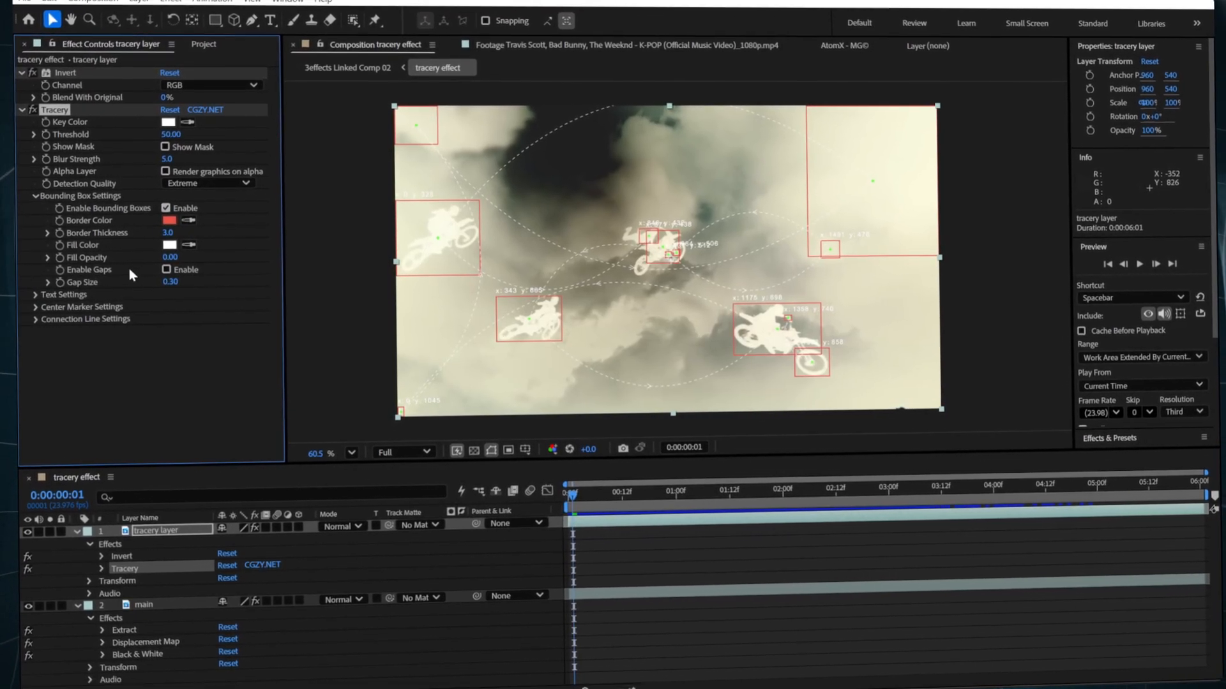
left_click(44, 297)
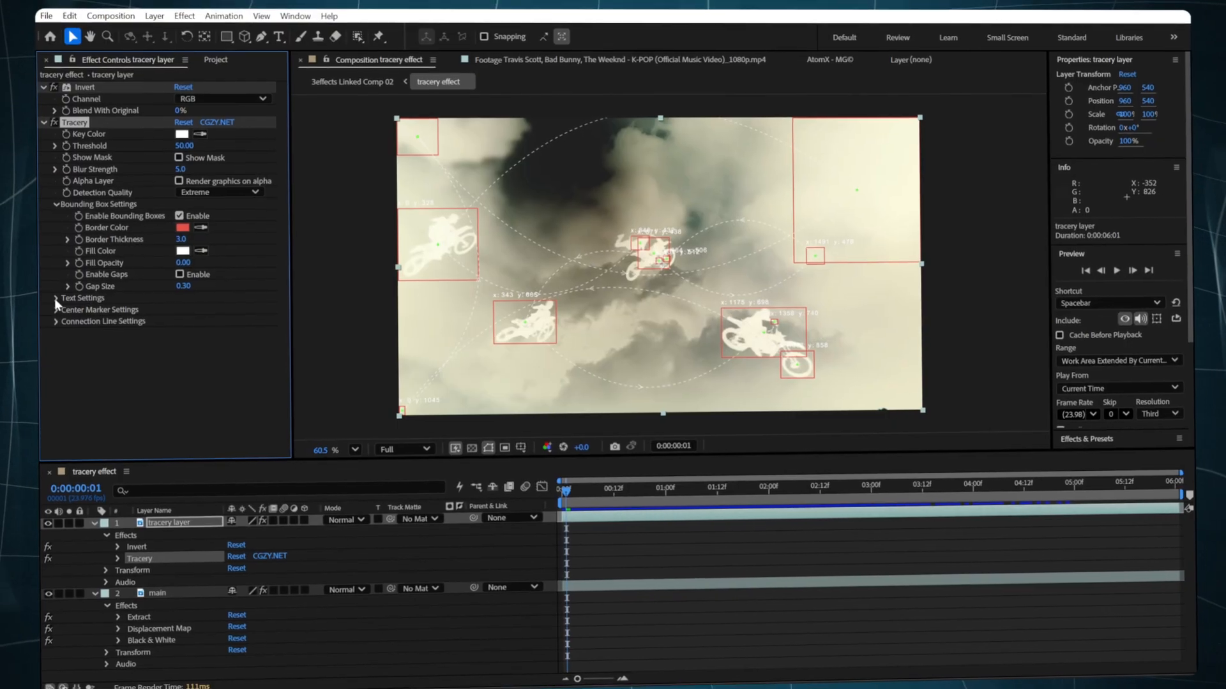
left_click(188, 312)
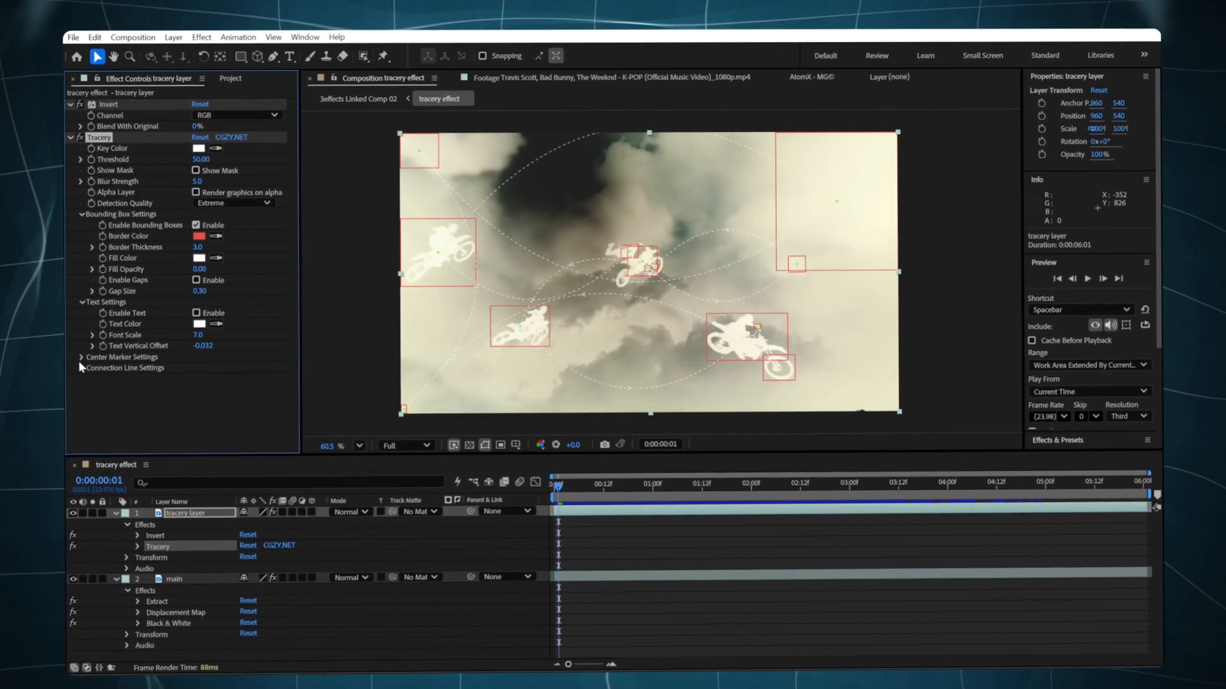
left_click(70, 357)
left_click(203, 368)
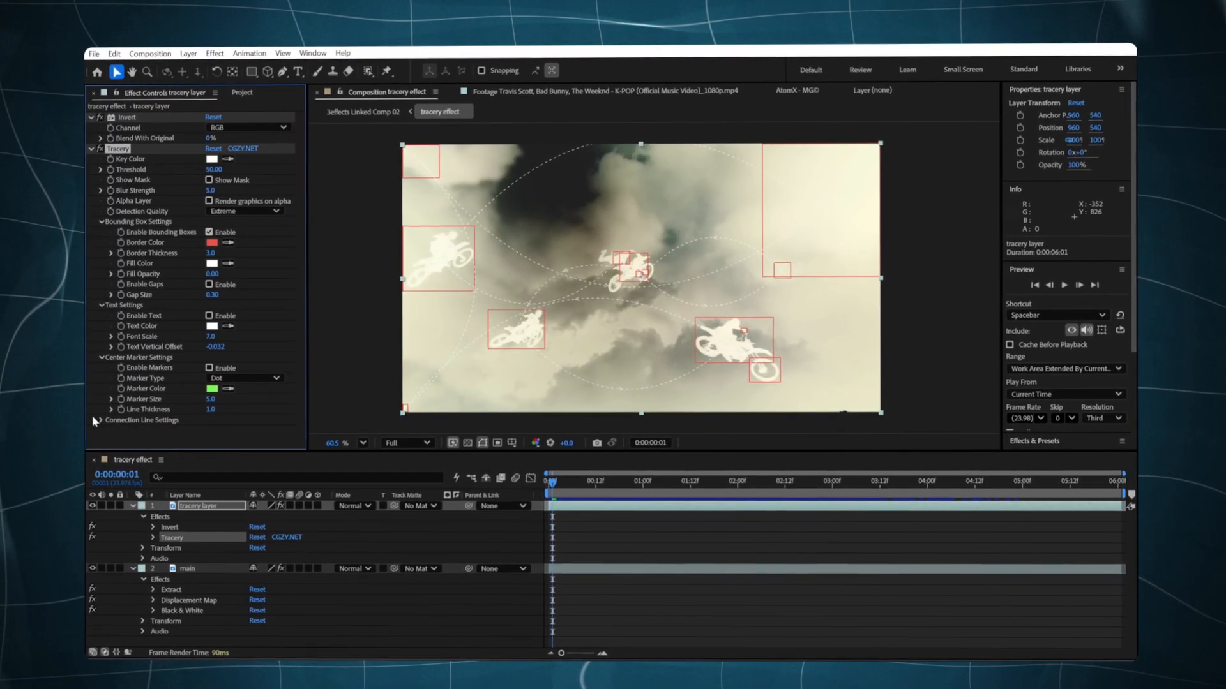
- Turn off dashed lines and arrows for Tracery's connection lines
left_click(93, 421)
scroll(145, 383, "down", 3)
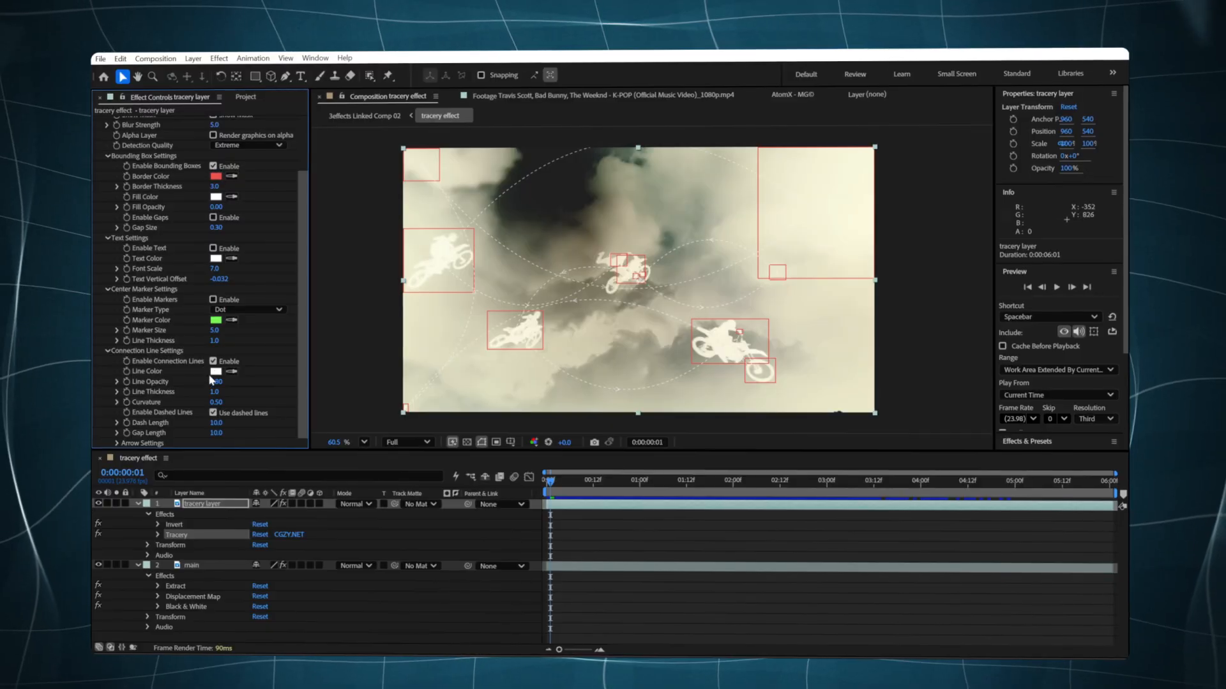
left_click(213, 412)
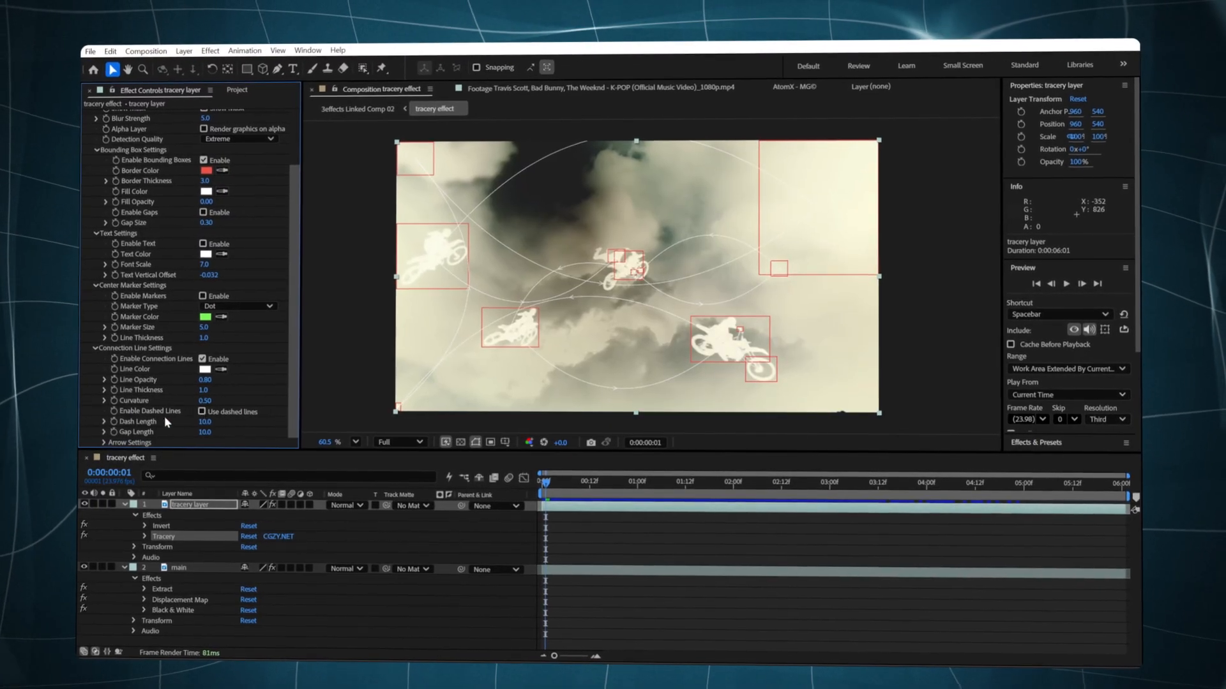
left_click(104, 442)
scroll(160, 396, "down", 3)
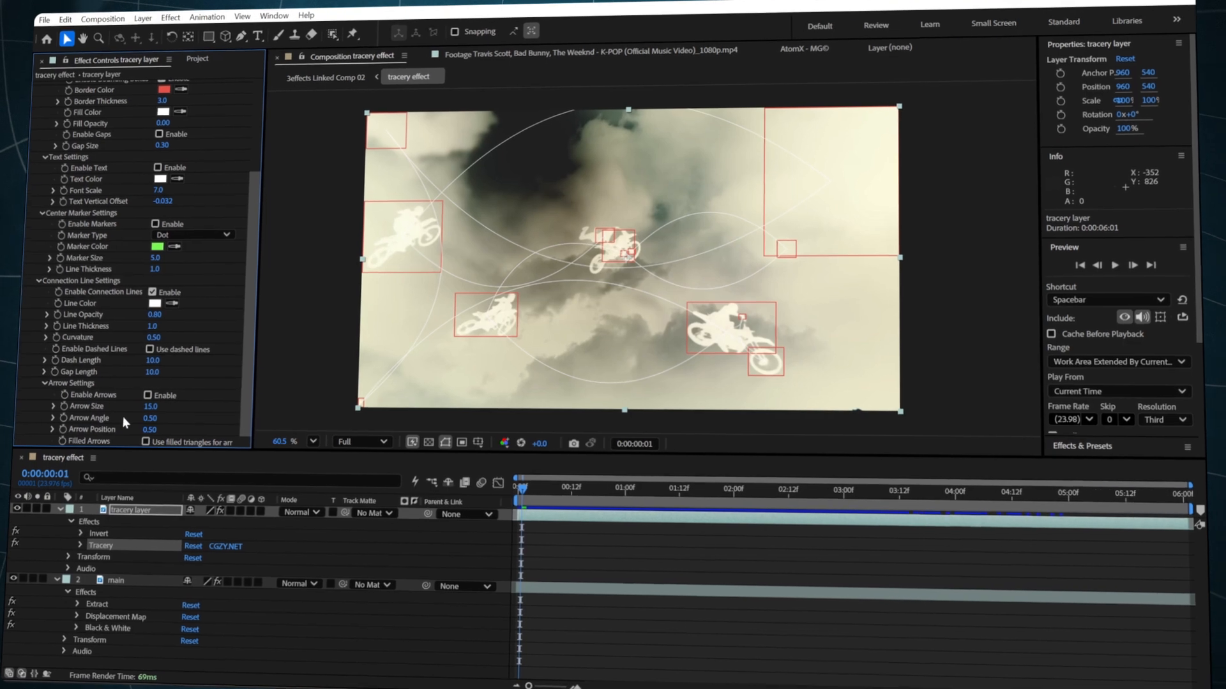
- Set the connection lines' curvature to 0.1 and their line thickness to 0.8
left_click(151, 337)
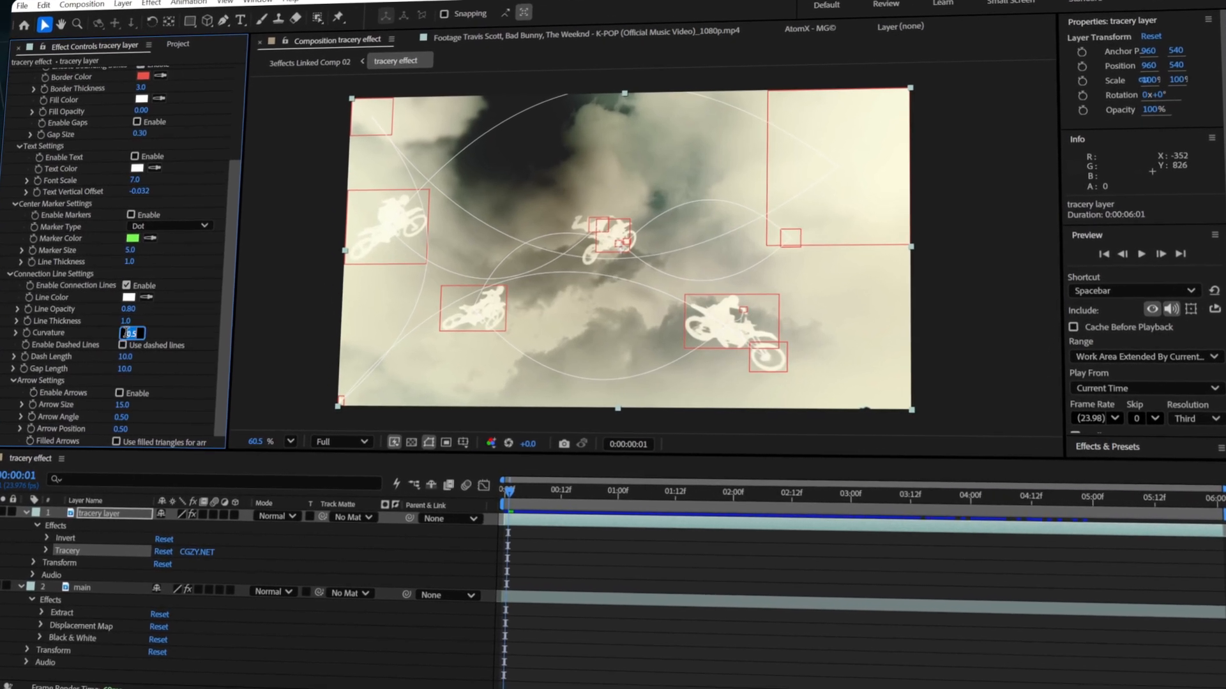
type("0.1")
left_click(126, 322)
type("0.8")
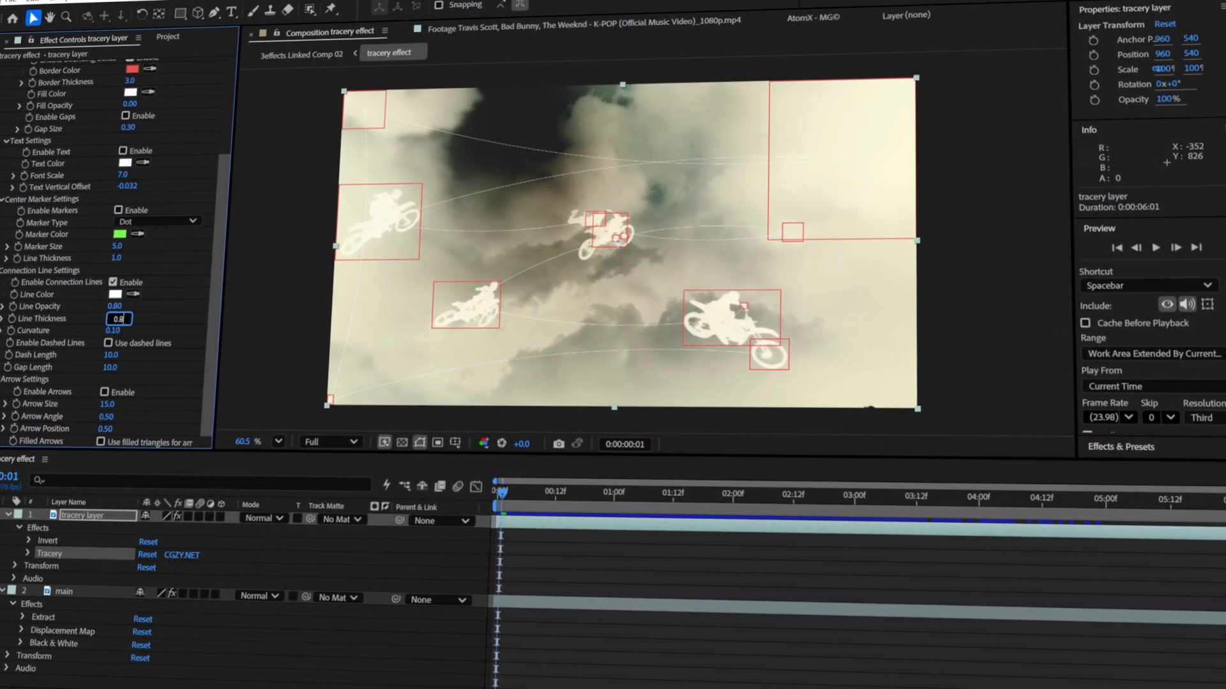
- Change the connection line color to a pale yellow-green
left_click(116, 294)
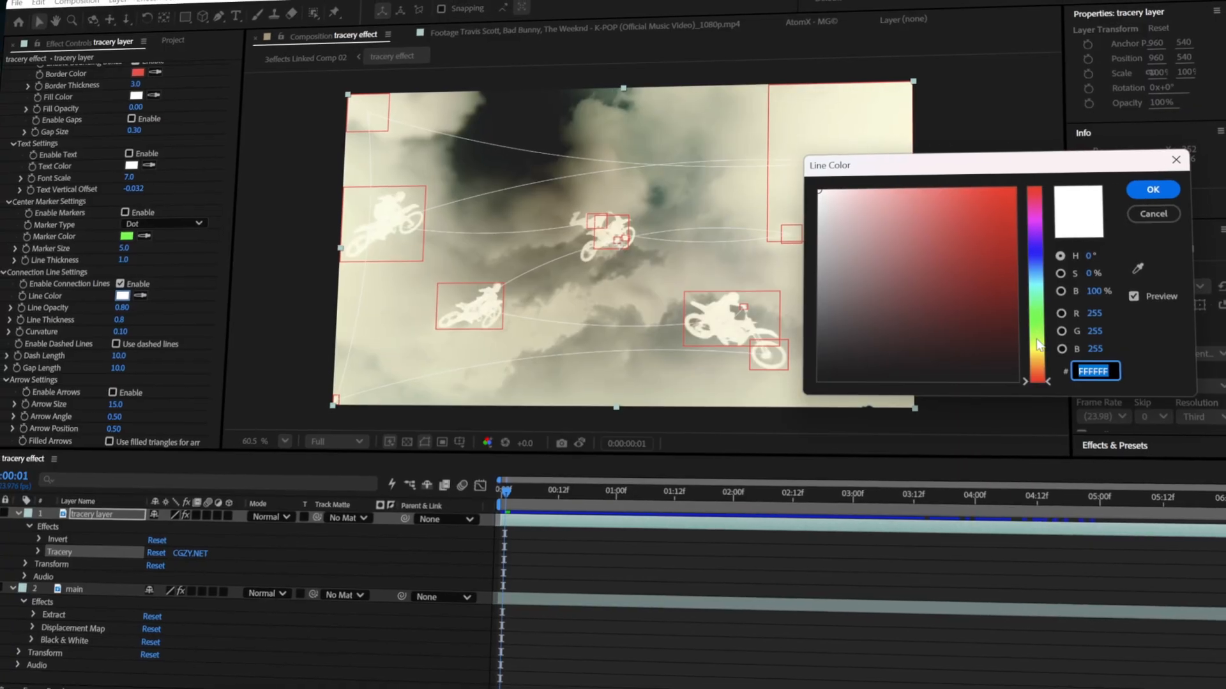
left_click(1034, 348)
left_click(891, 191)
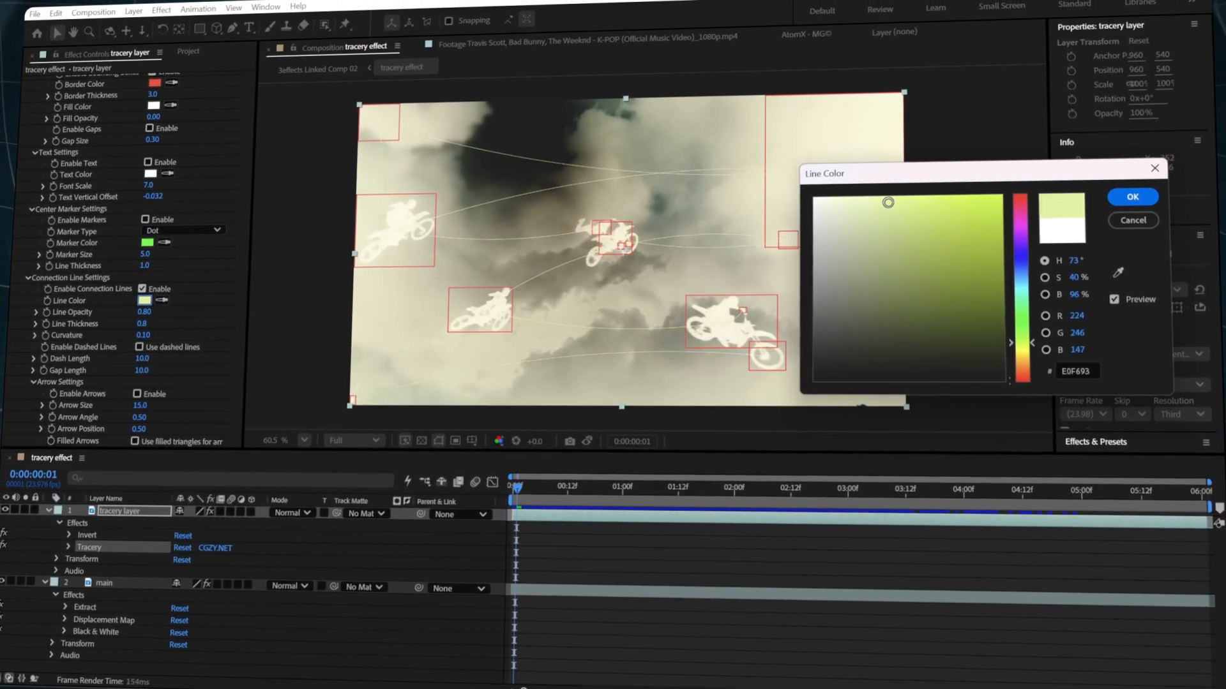
left_click(1118, 201)
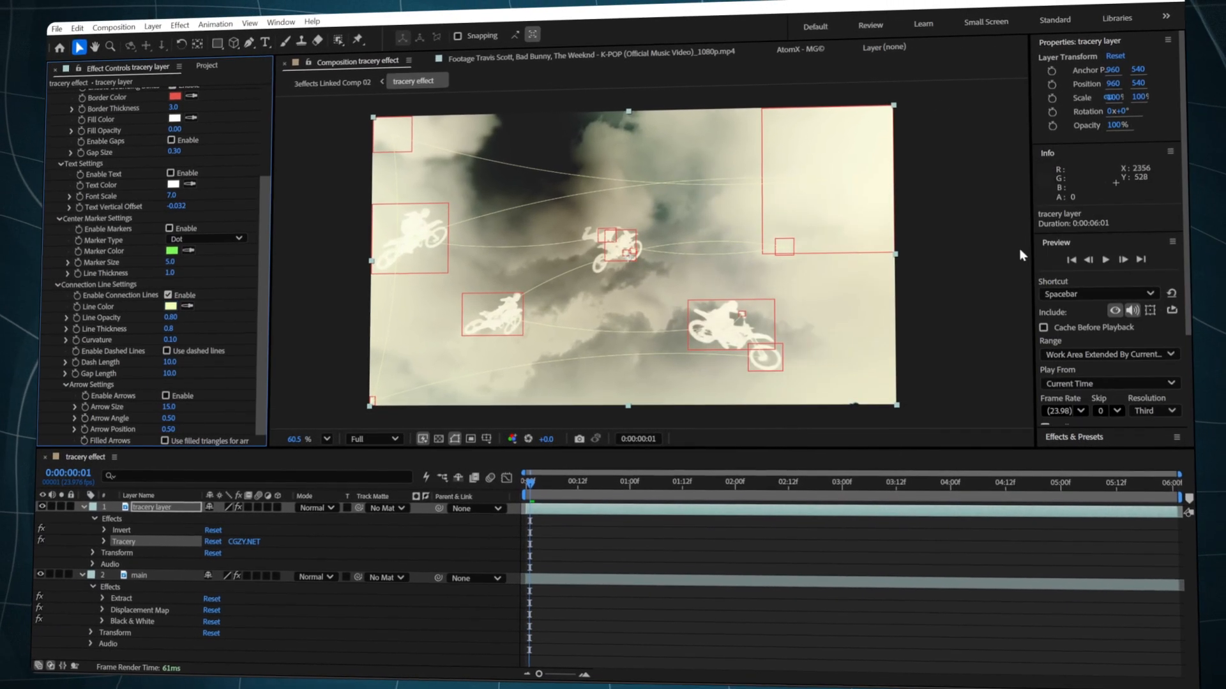
- Preview the bounding boxes and connection lines along the timeline, return to the first frame and review the Tracery settings
scroll(141, 301, "up", 5)
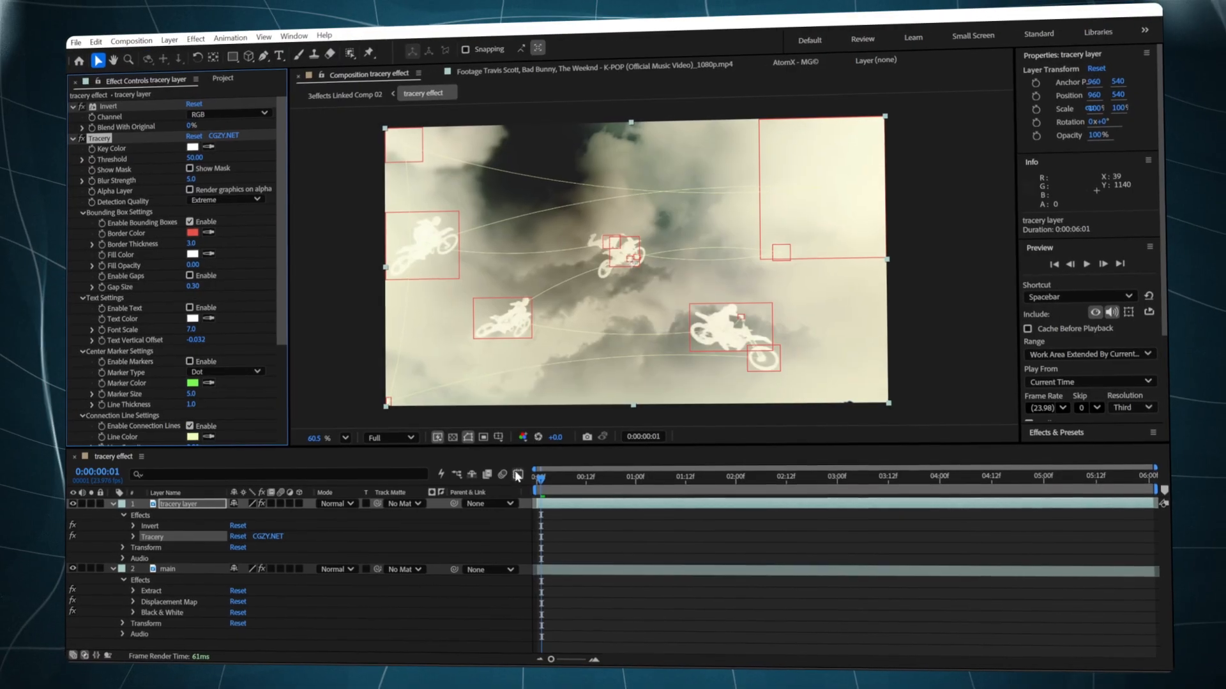
left_click(524, 487)
mouse_move(531, 483)
left_mouse_down()
mouse_move(929, 486)
mouse_move(556, 486)
mouse_move(528, 499)
left_mouse_up()
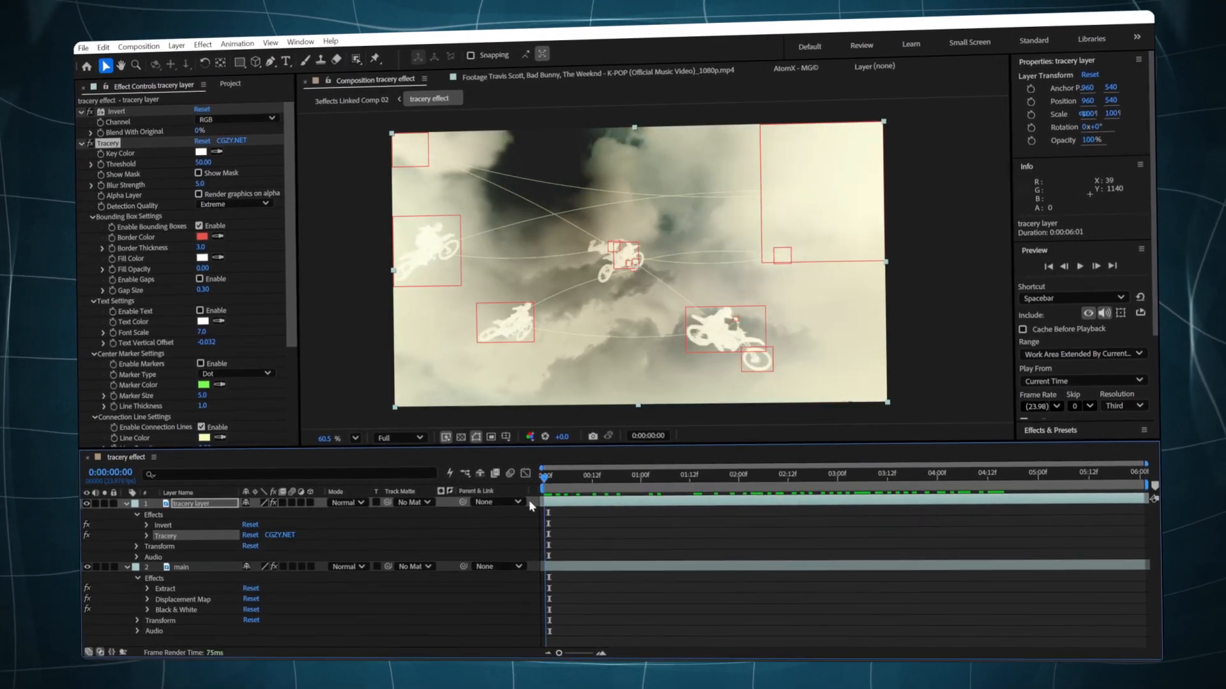
scroll(134, 278, "down", 2)
scroll(134, 275, "up", 3)
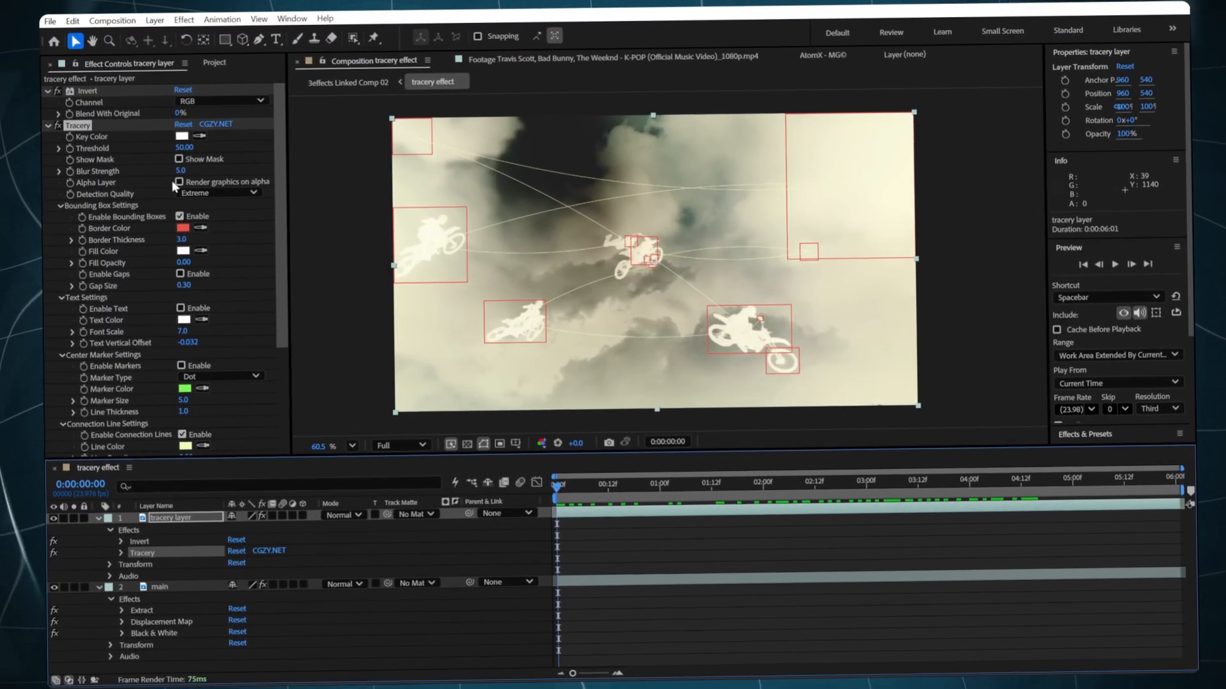
- Render Tracery's graphics on alpha over the main layer and preview the overlay along the timeline
left_click(173, 178)
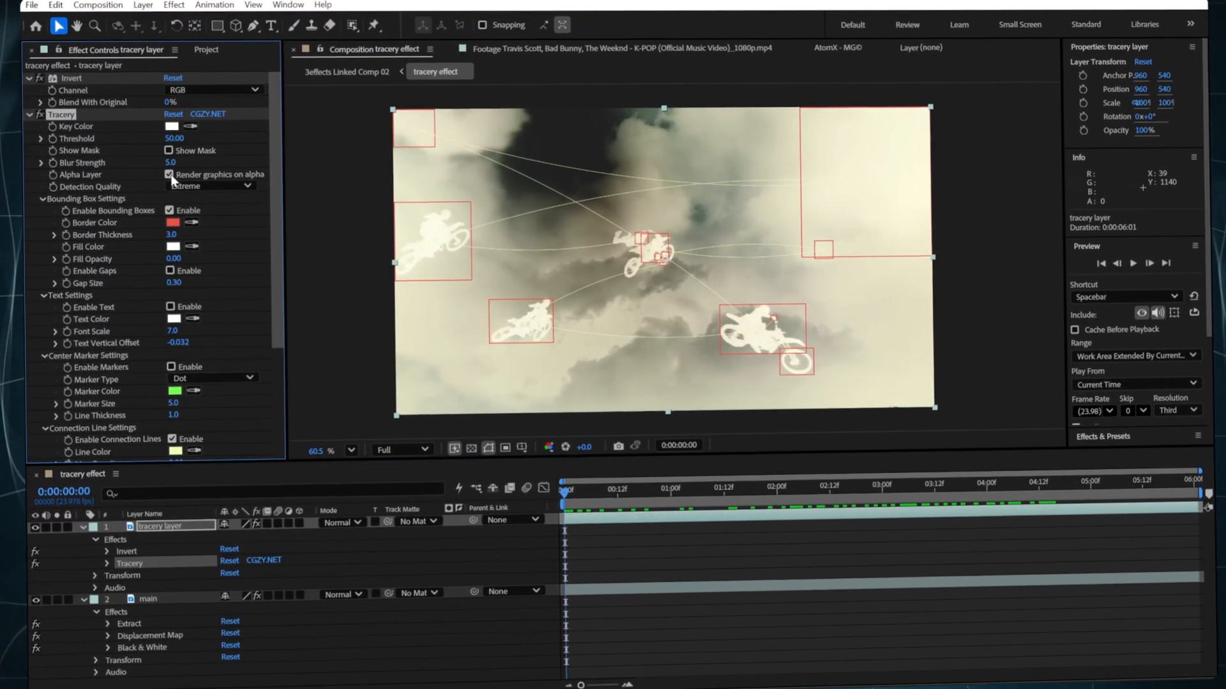
left_click(21, 110)
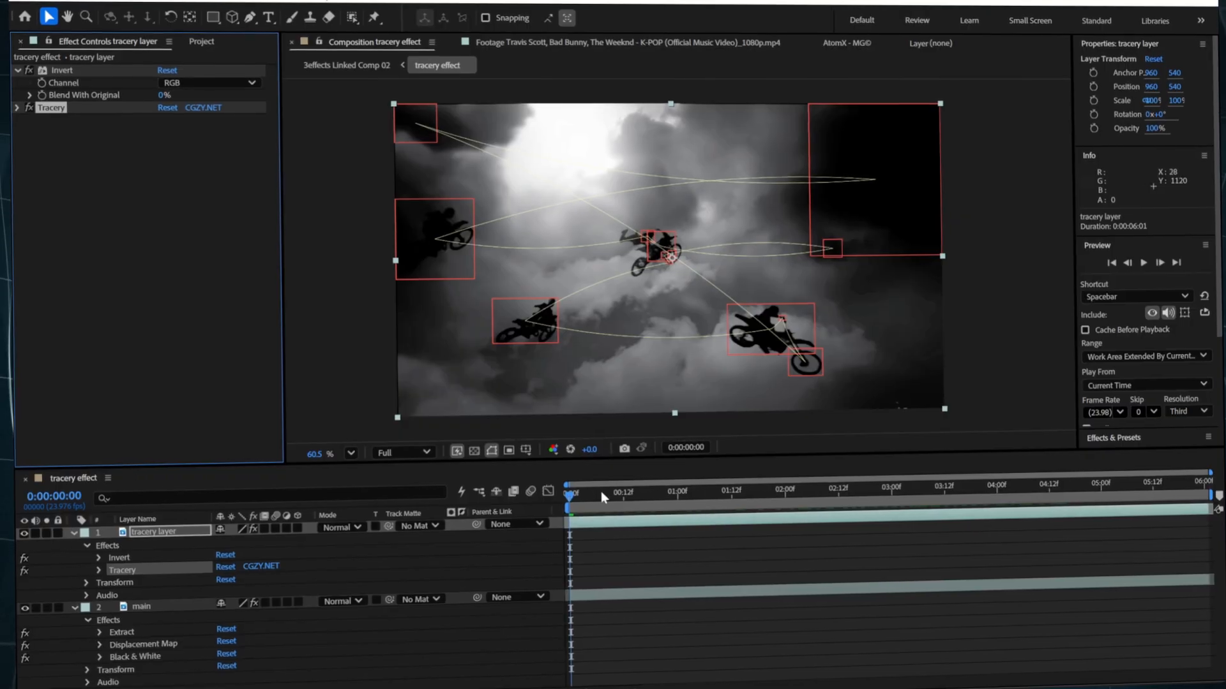
left_click(665, 494)
left_click_drag(787, 495, 553, 514)
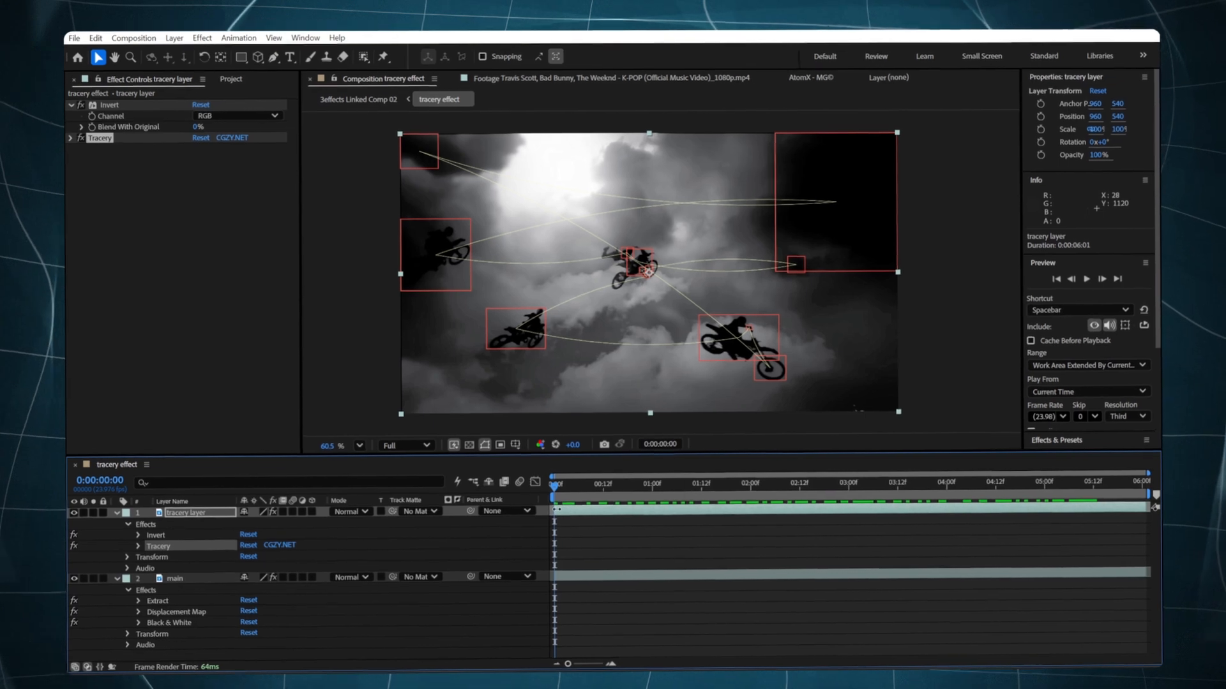
- Apply Glow to the tracery layer with threshold 58.4%, radius 71 and intensity 1.3, and play a preview
key("ctrl+space")
type("glo")
left_click(499, 509)
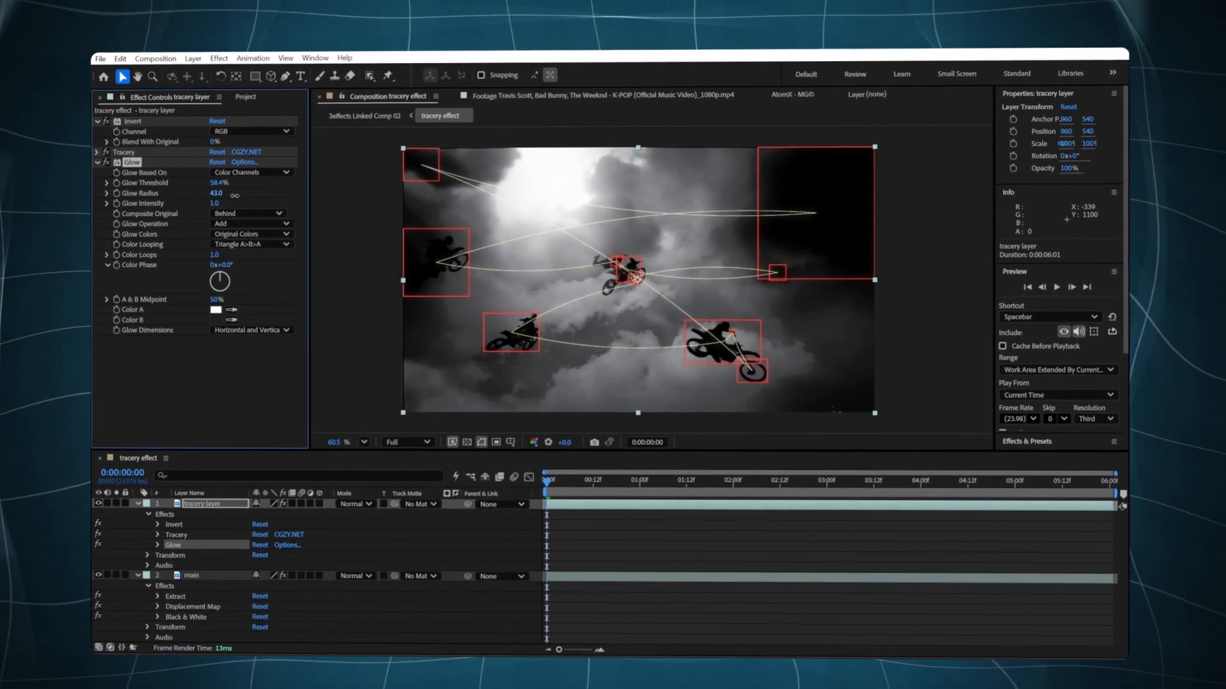
left_click_drag(247, 195, 233, 202)
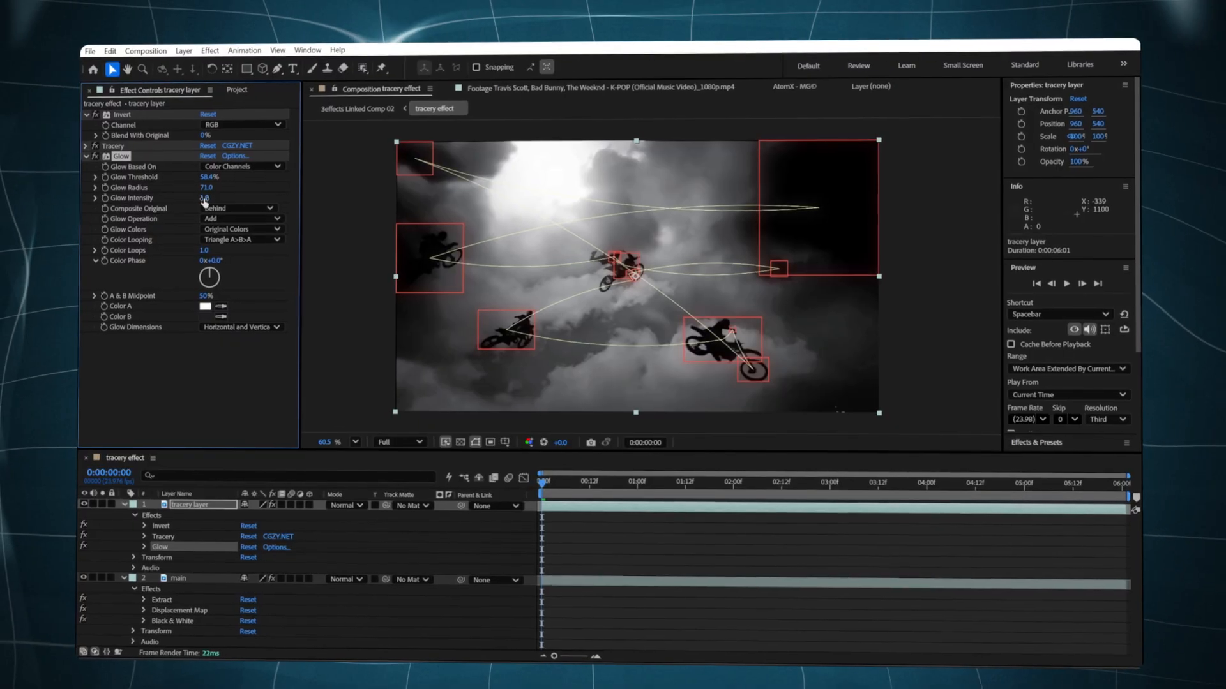
key("space")
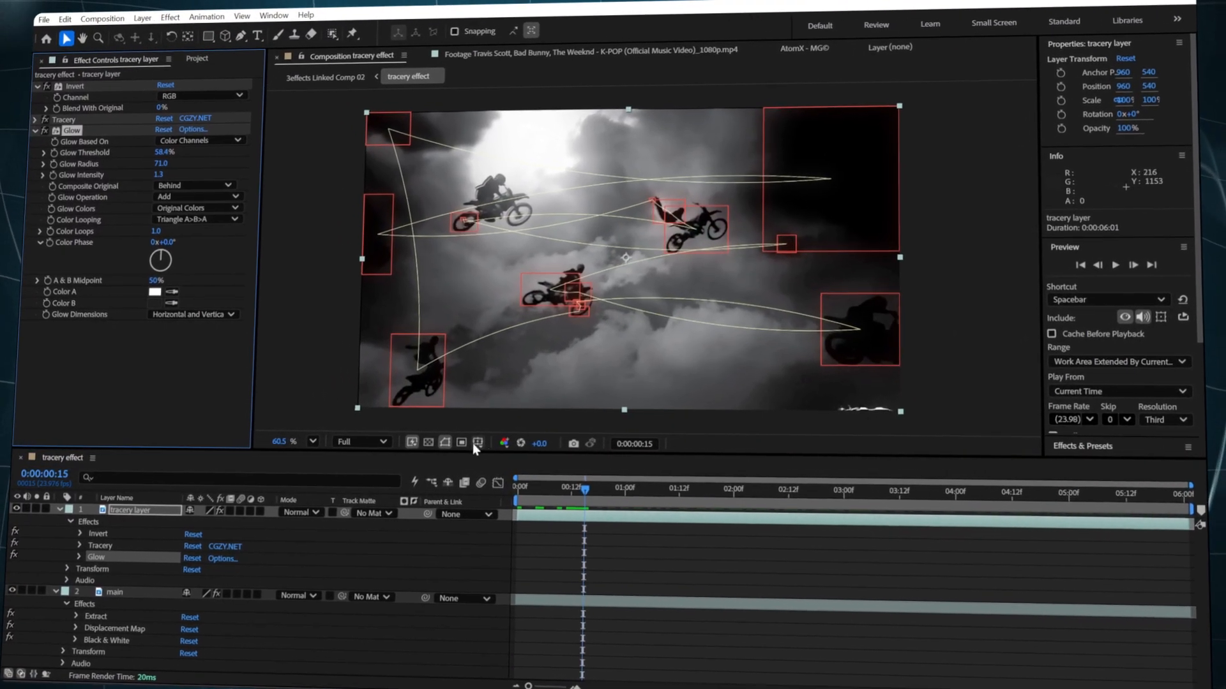
- Apply S_Flicker to the tracery layer and set its Wave Amp to 2
key("ctrl+space")
type("flicker")
key("Return")
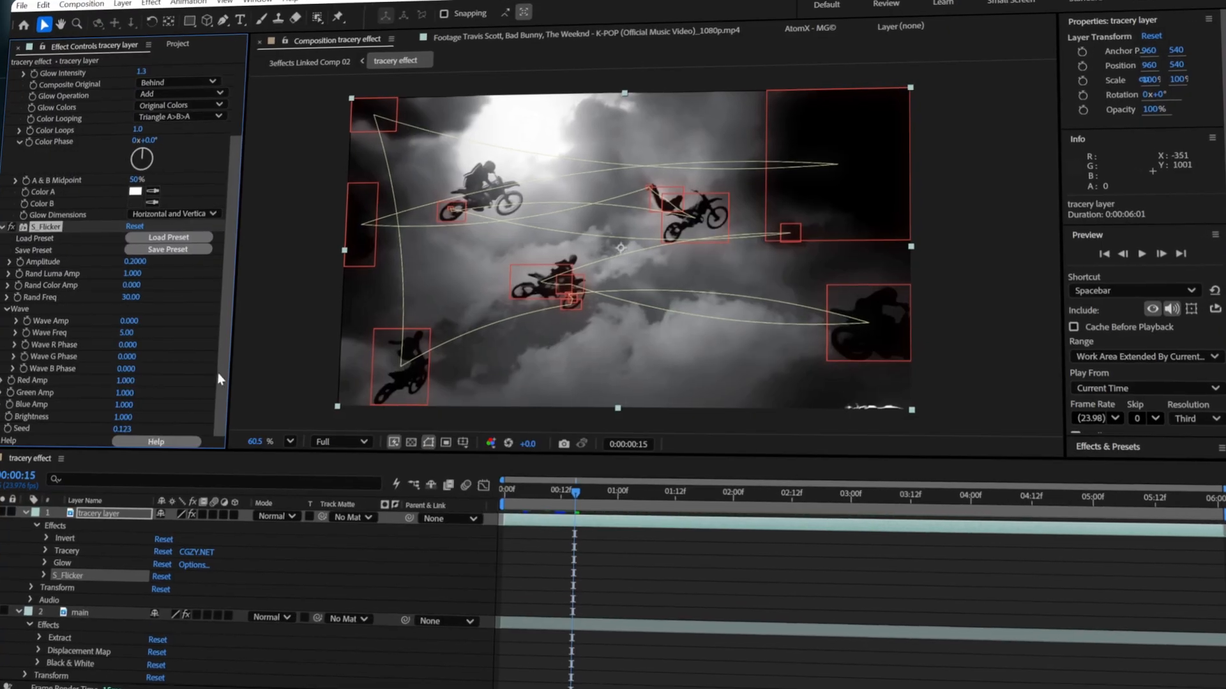
left_click(128, 321)
type("2")
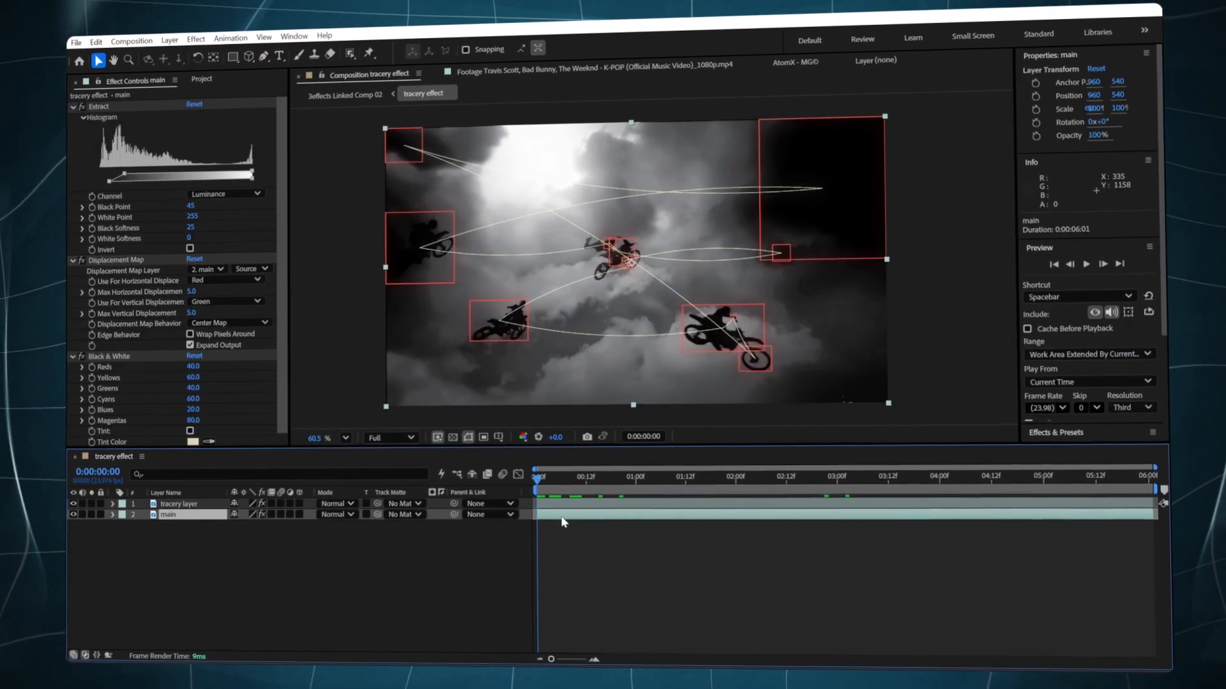
- Duplicate the main layer as a bottom layer named bg and remove all of the bg layer's effects
right_click(219, 529)
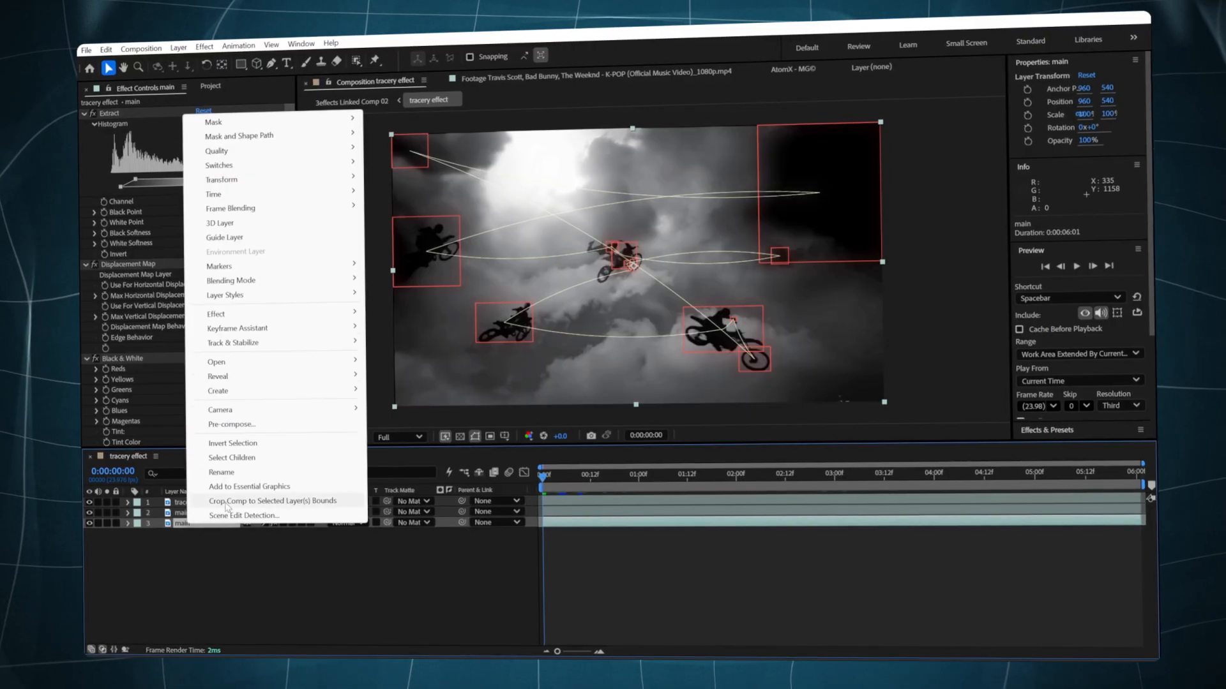
left_click(225, 471)
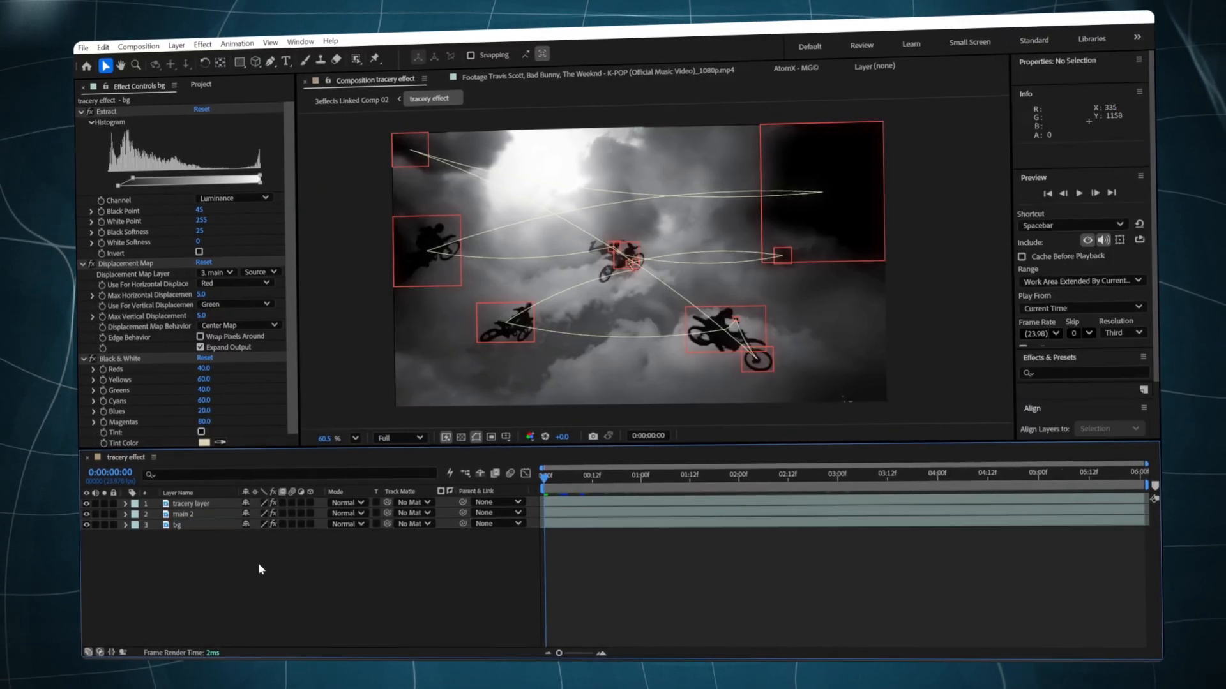
left_click(177, 525)
left_click(106, 111)
key("Delete")
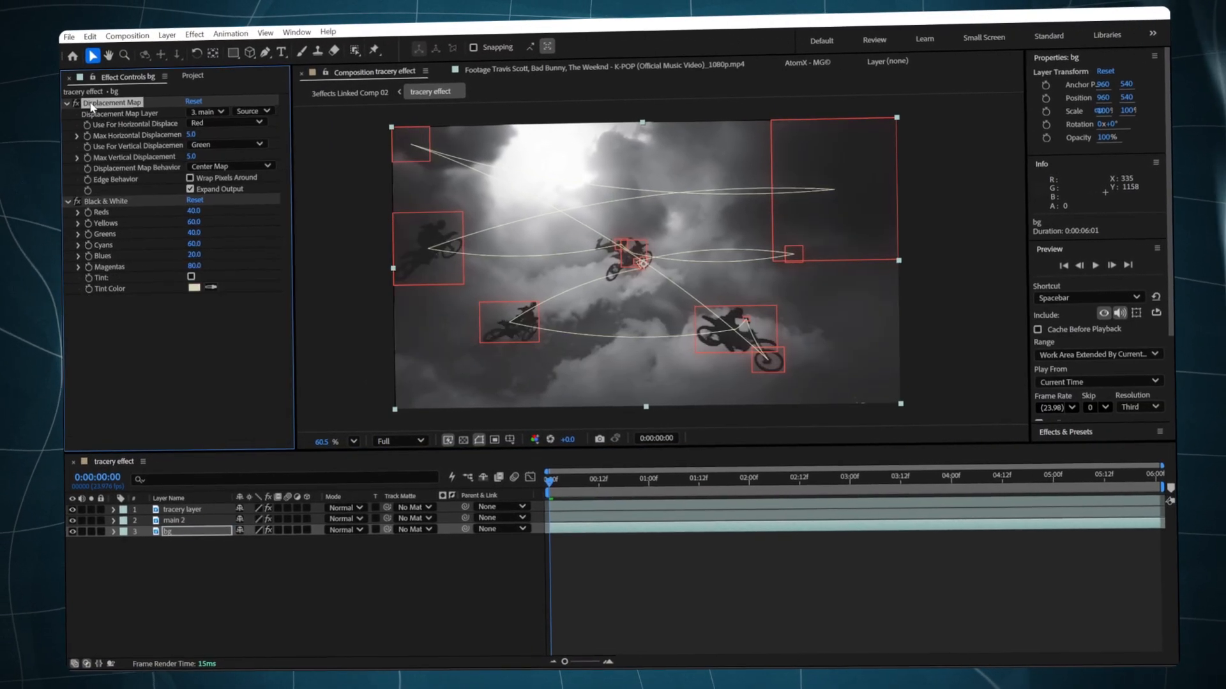
key("ctrl+a")
key("Delete")
- Apply Displacement Map to bg, using bg as the map, with maximum horizontal displacement 700 and Wrap Pixels Around enabled
key("ctrl+space")
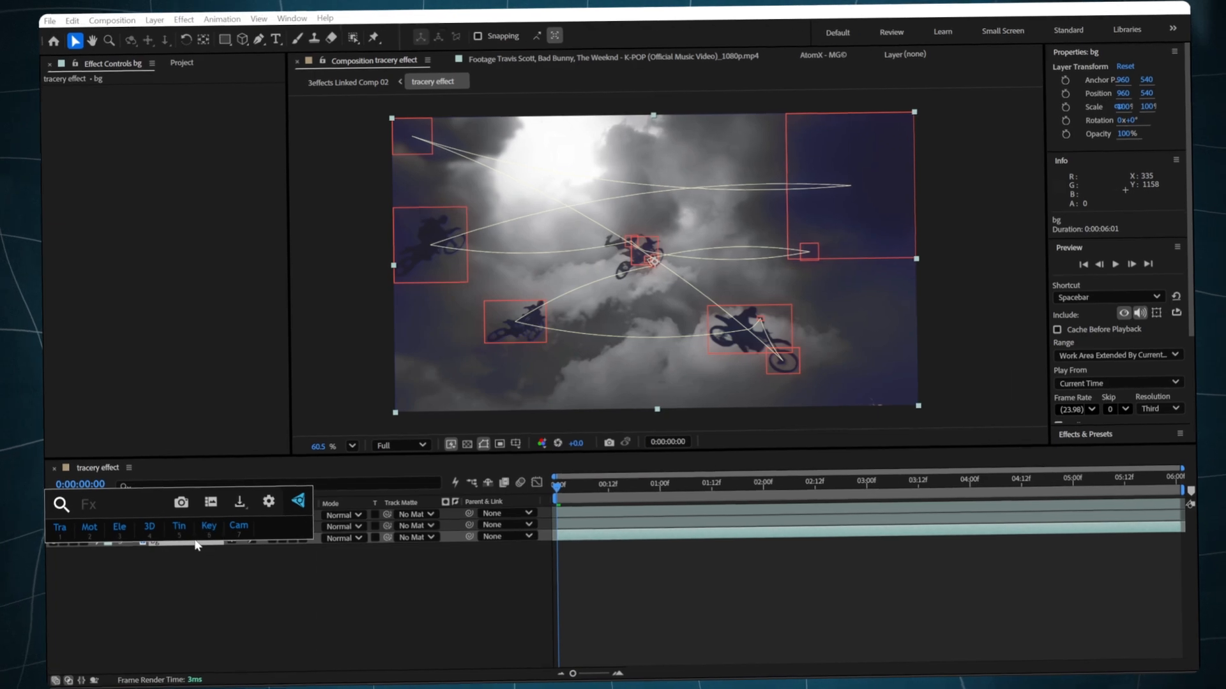
type("di")
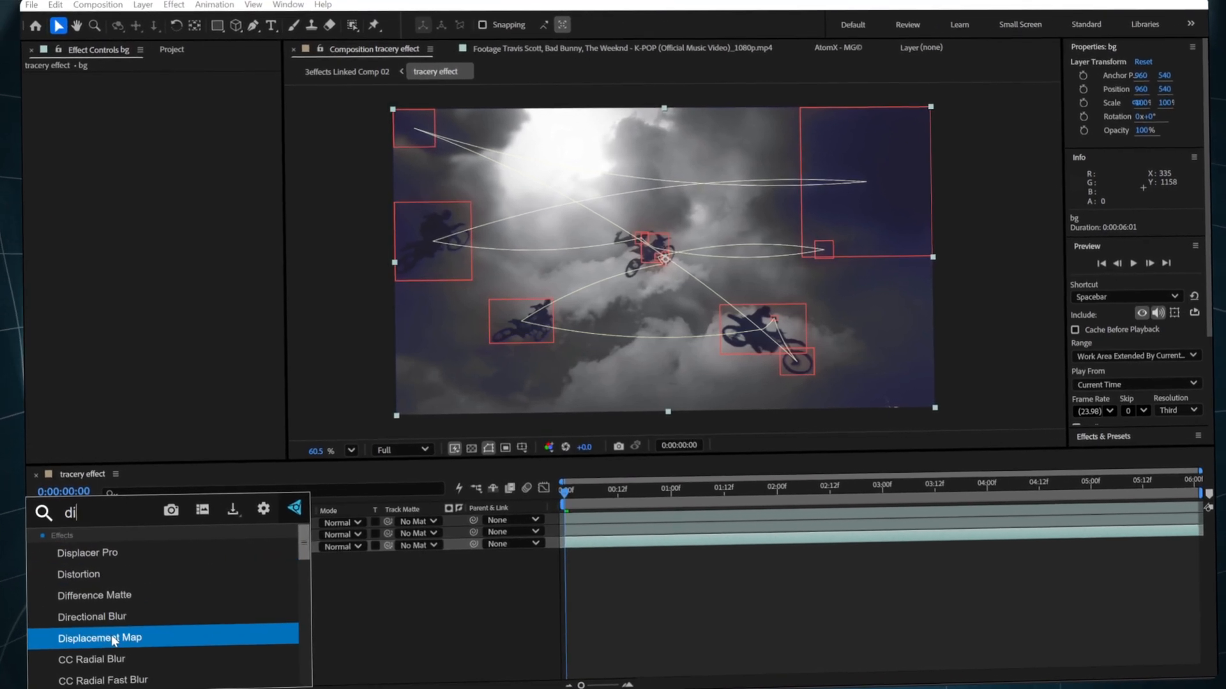
left_click(111, 635)
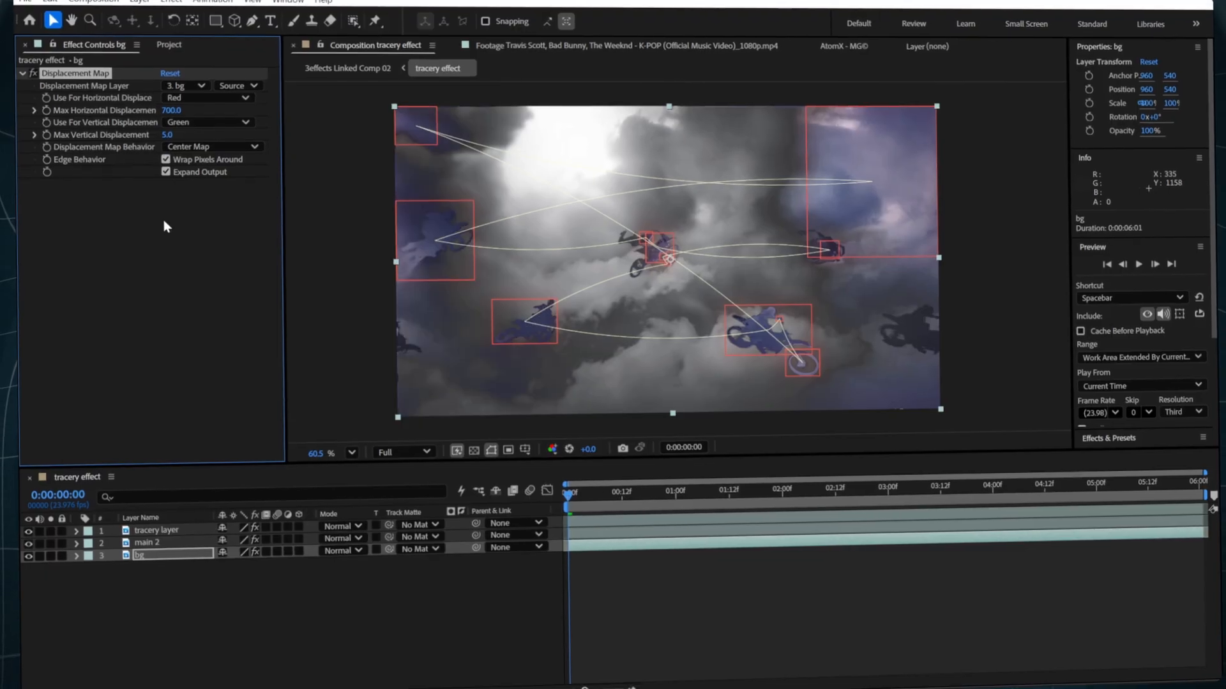
- Apply Glow to the bg layer with threshold 34.9%, radius 68 and intensity 1.2
key("ctrl+space")
type("glo")
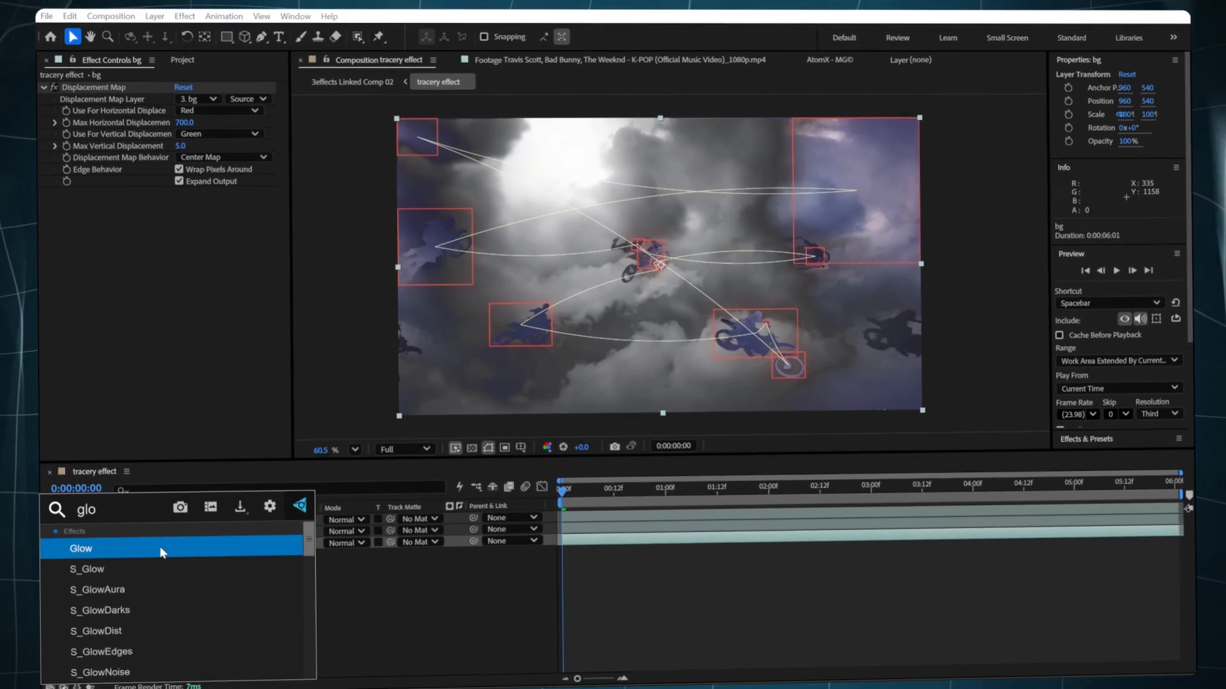
left_click(159, 546)
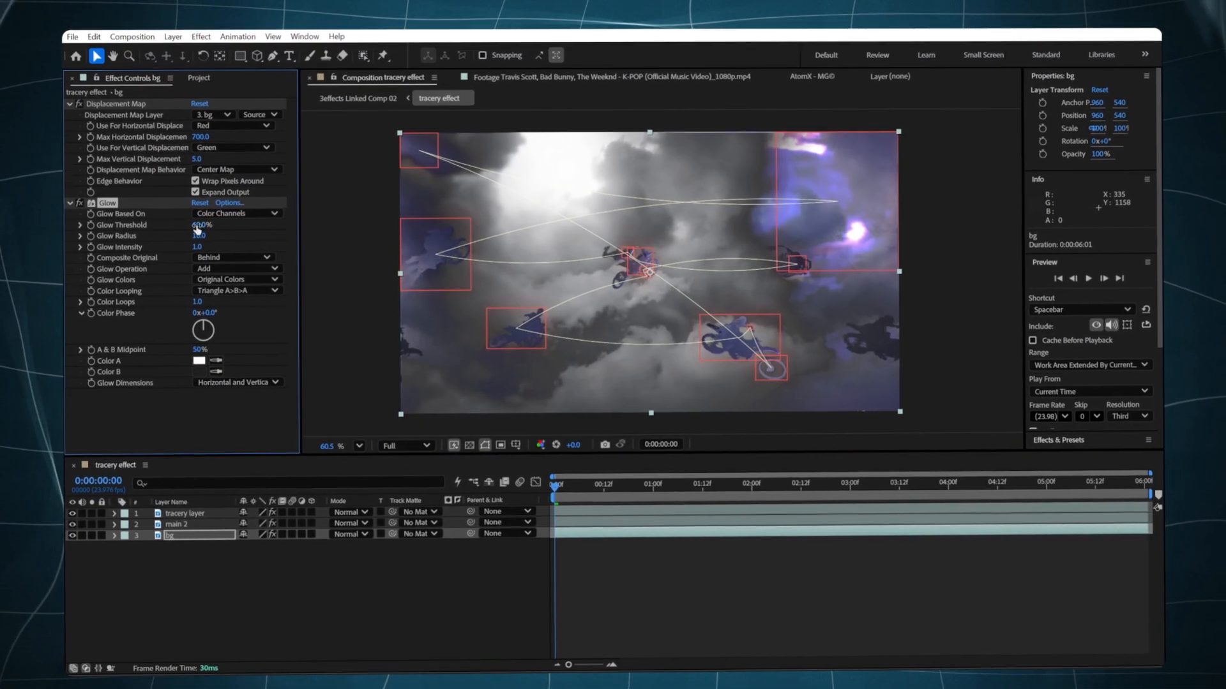
left_click_drag(197, 225, 224, 242)
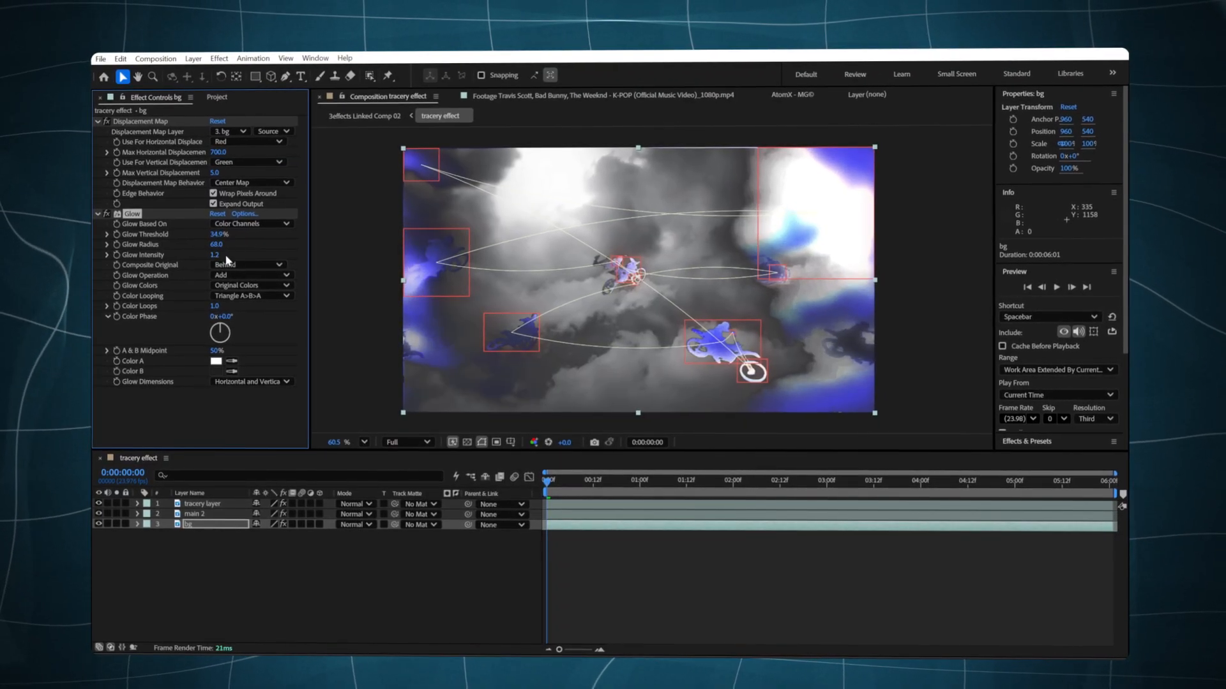
- Apply Curves to the bg layer, shaping the RGB curve into an S and raising the Red curve's midtones
key("ctrl+space")
type("cur")
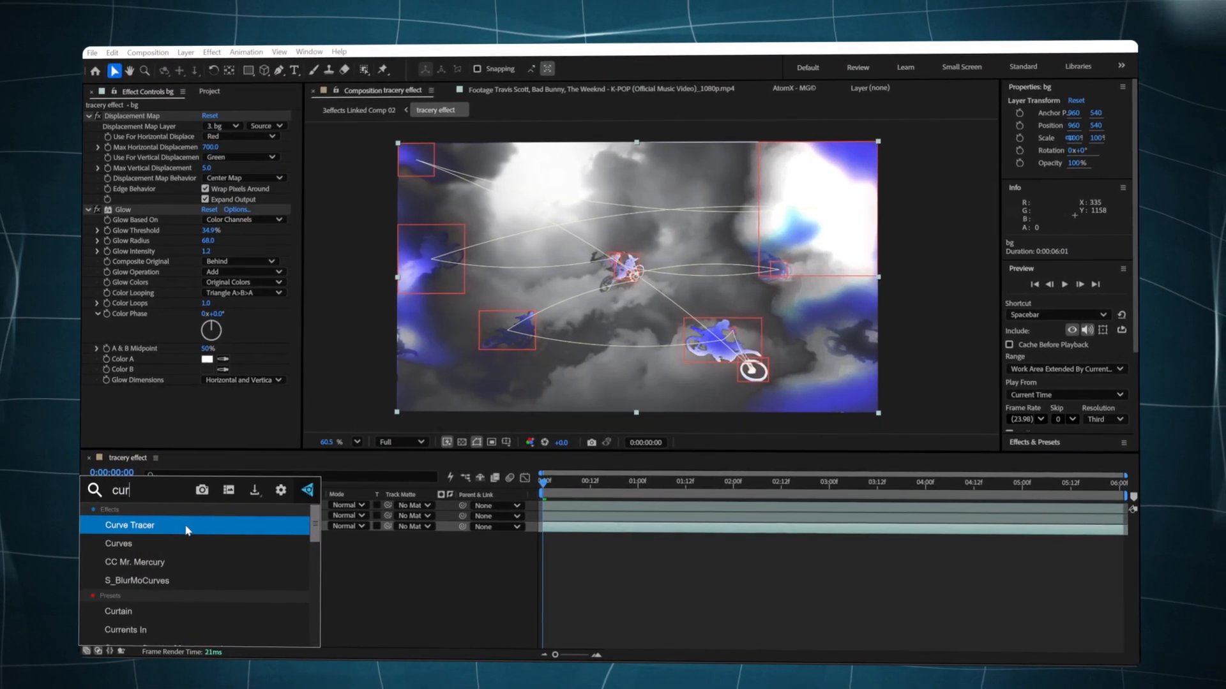
left_click(145, 538)
left_click_drag(142, 366, 141, 387)
left_click_drag(211, 304, 207, 289)
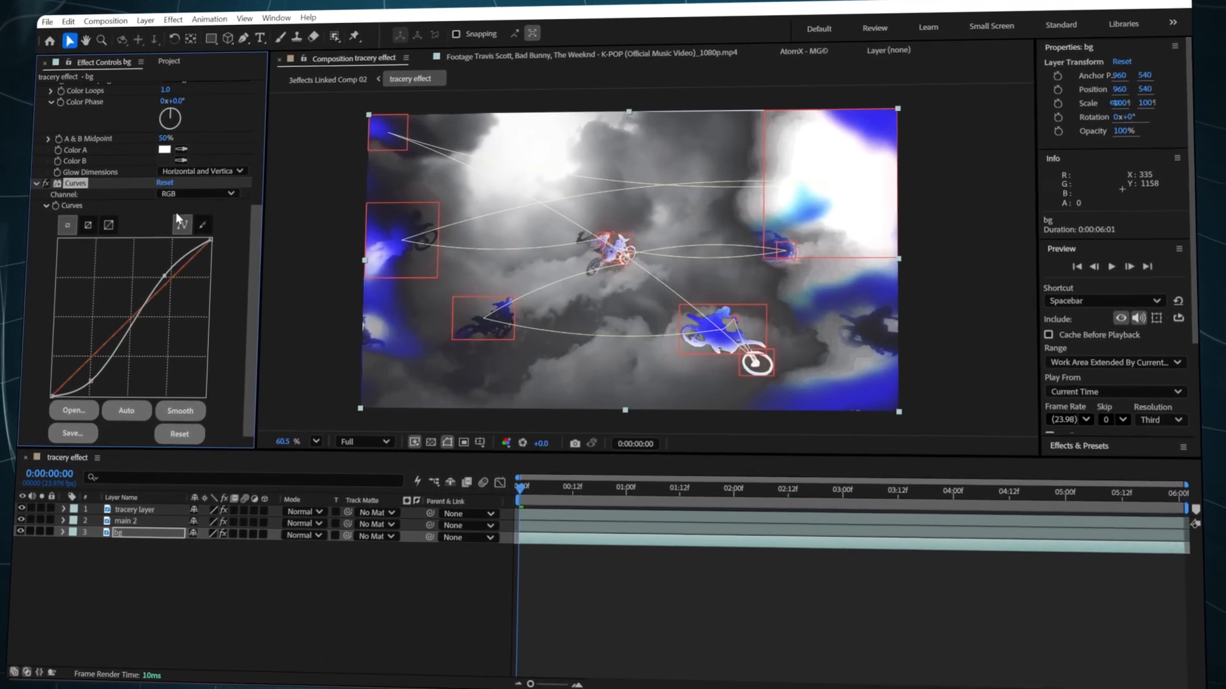
left_click(207, 203)
left_click(179, 221)
left_click_drag(111, 325, 102, 305)
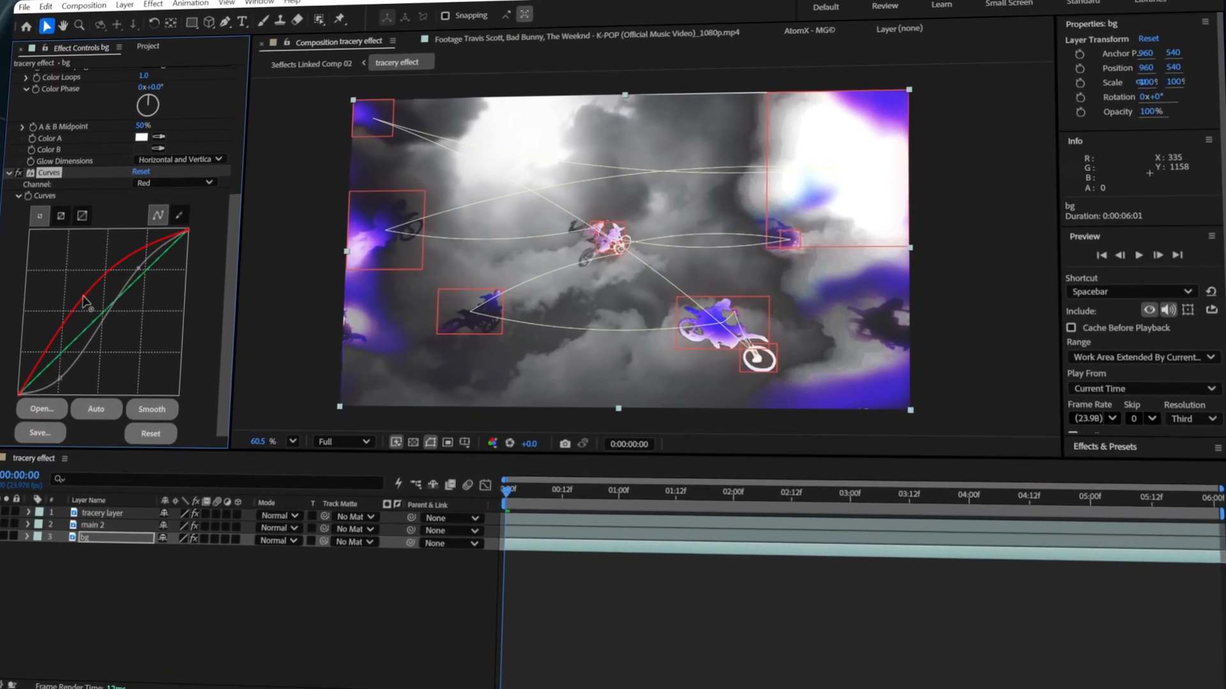
- Place Curves above Glow in the bg layer's effect order and preview the composition from the first frame
scroll(66, 293, "up", 4)
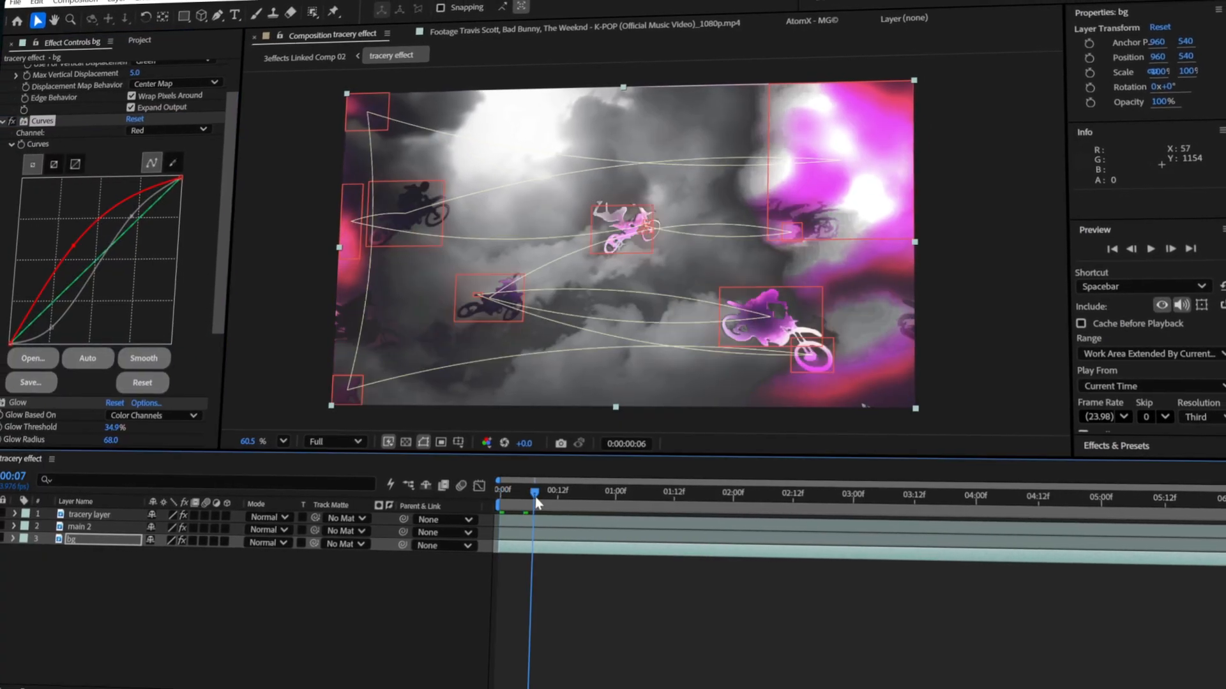
left_click_drag(599, 496, 515, 497)
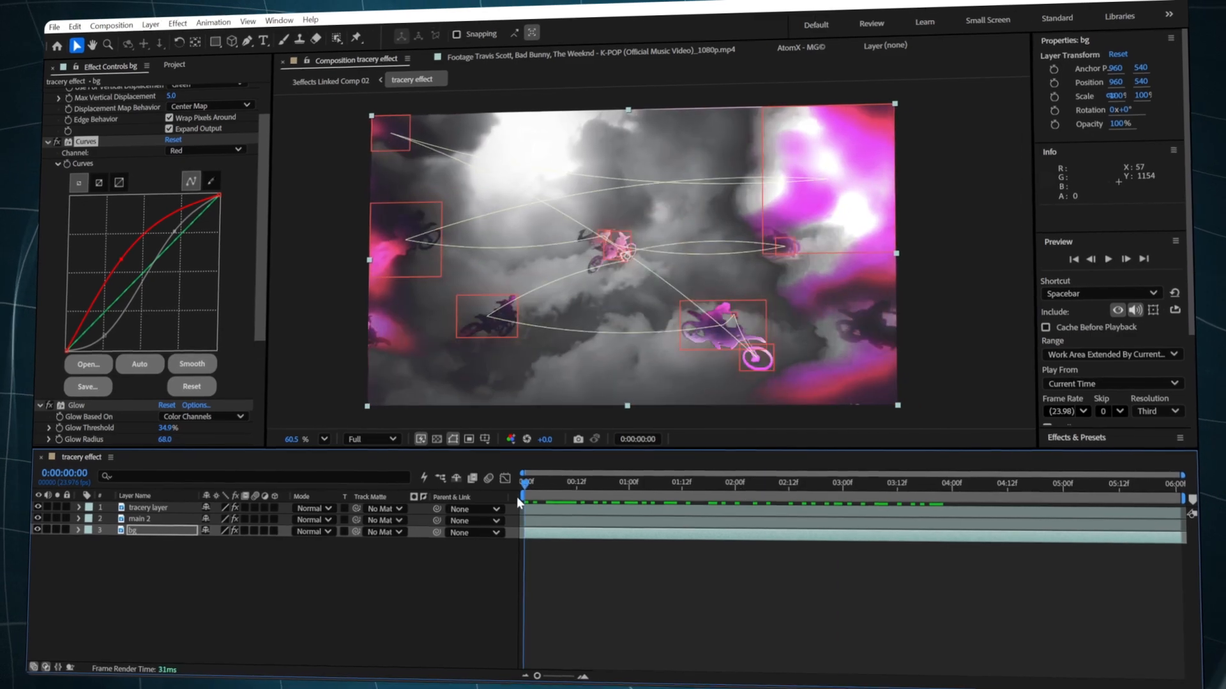
key("space")
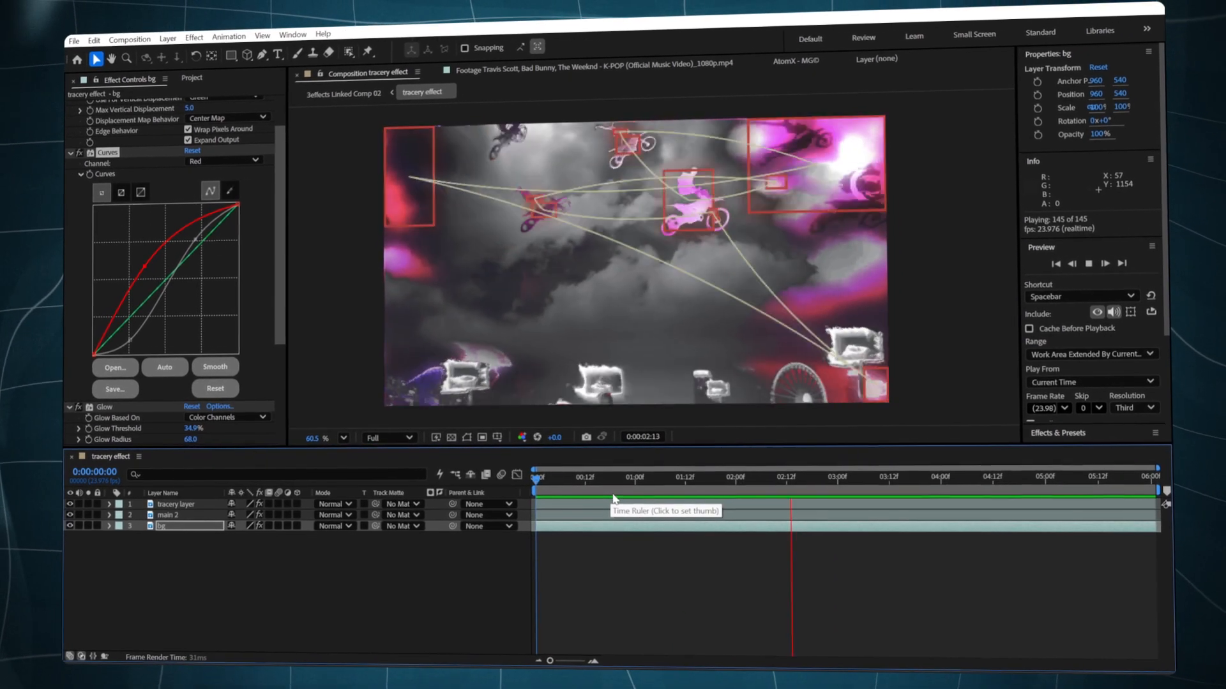
key("space")
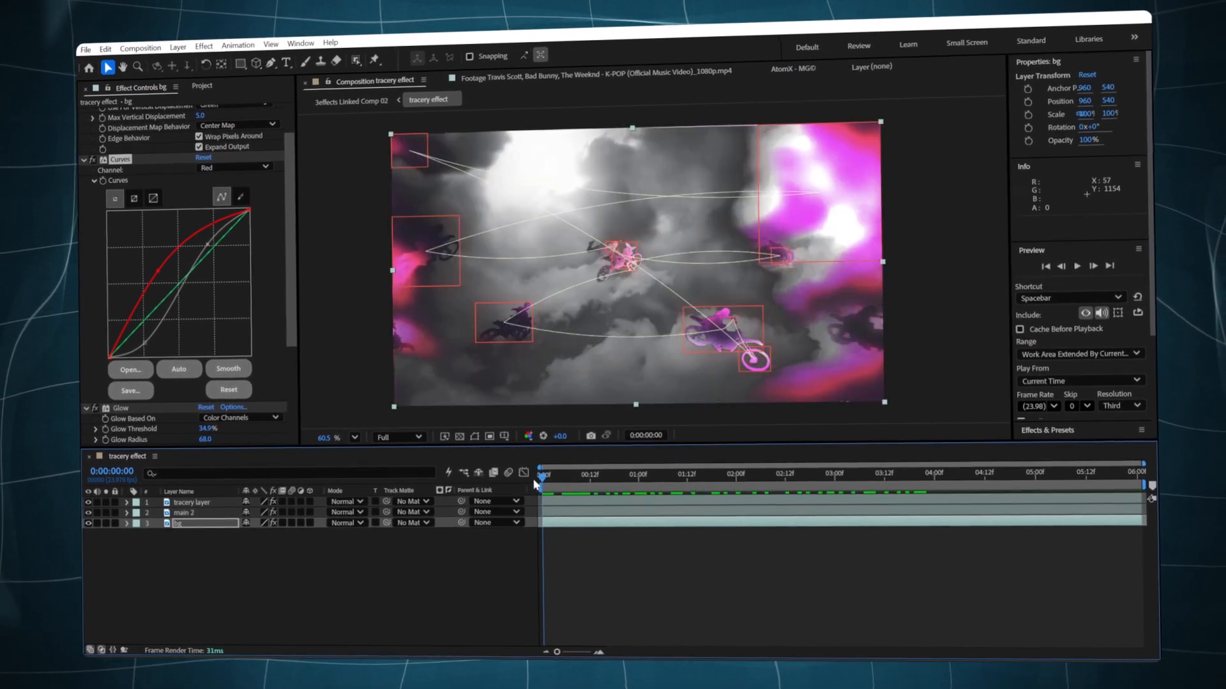
- Create an adjustment layer with a centered elliptical mask of about 1783 by 838 pixels and set its feather to 250 pixels
mouse_move(594, 398)
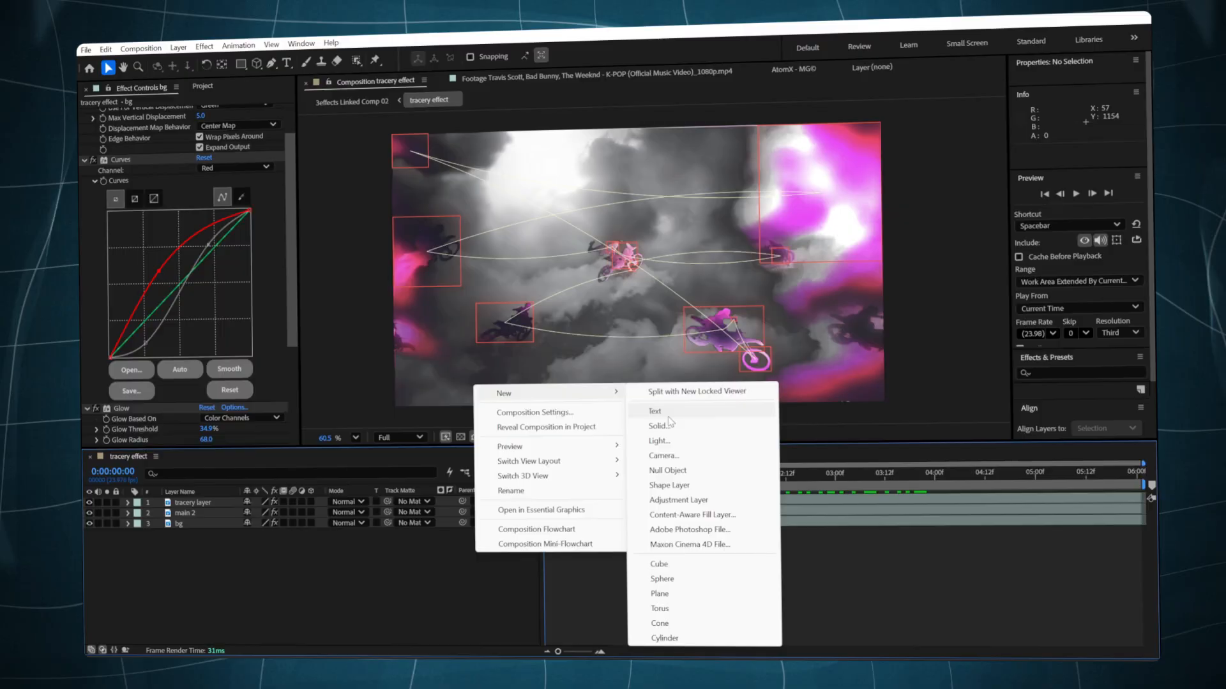
left_click(655, 498)
left_click(237, 60)
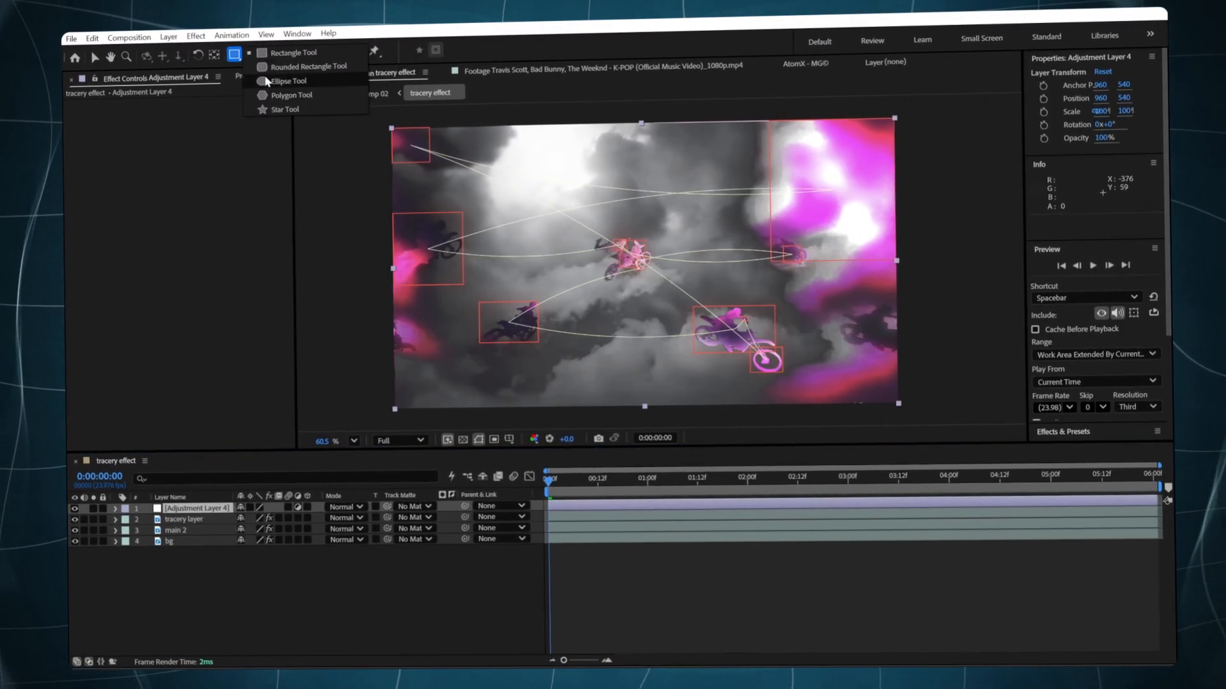
left_click(287, 85)
mouse_move(404, 160)
left_mouse_down()
mouse_move(475, 237)
mouse_move(823, 358)
mouse_move(877, 363)
left_mouse_up()
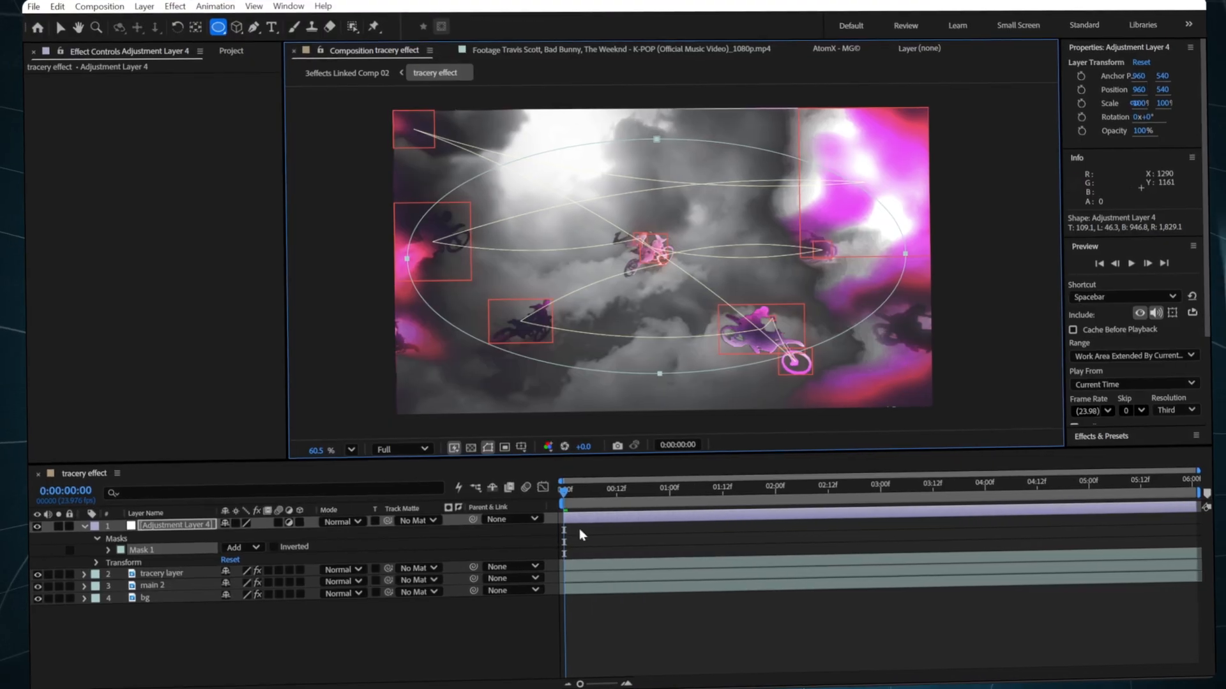
key("m")
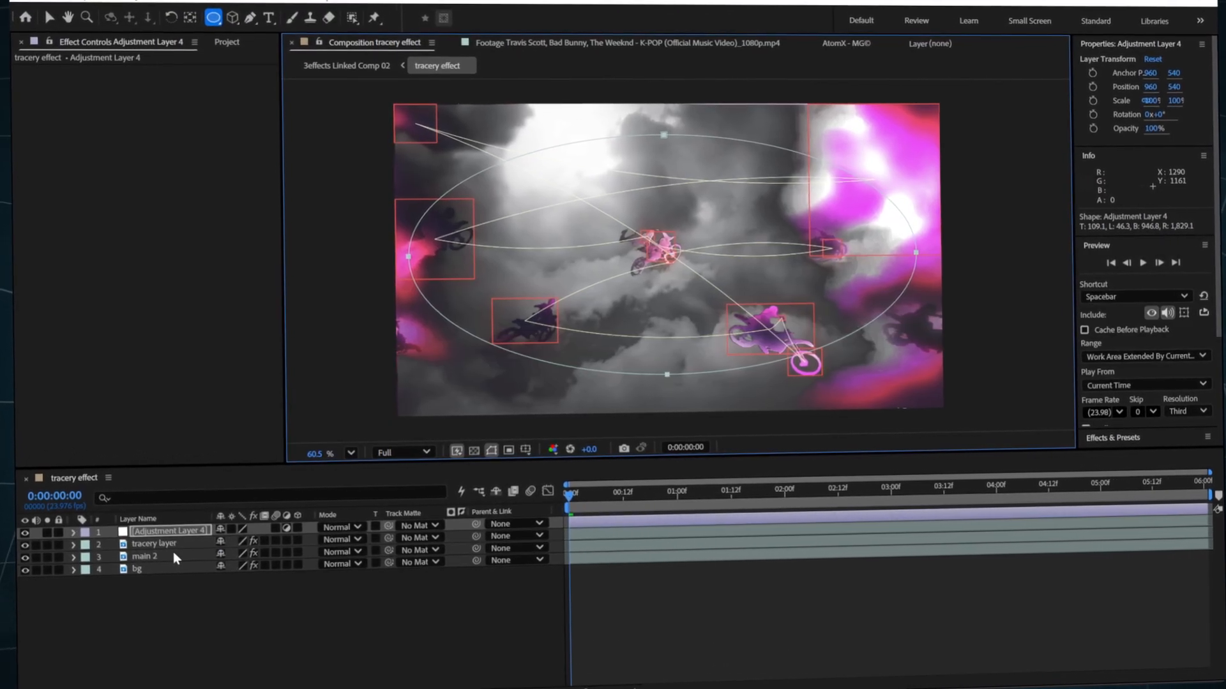
key("f")
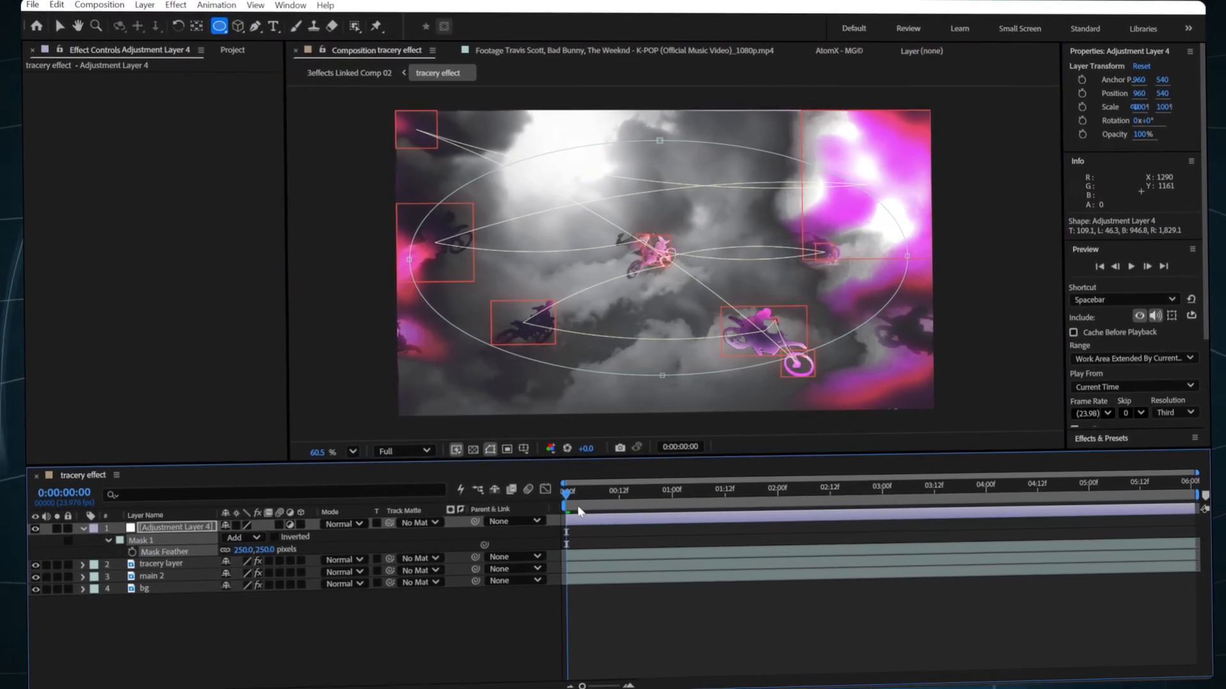
- Apply Pixel Sorter 3 to the adjustment layer and invert its mask so that only the frame's edges are affected
key("ctrl+space")
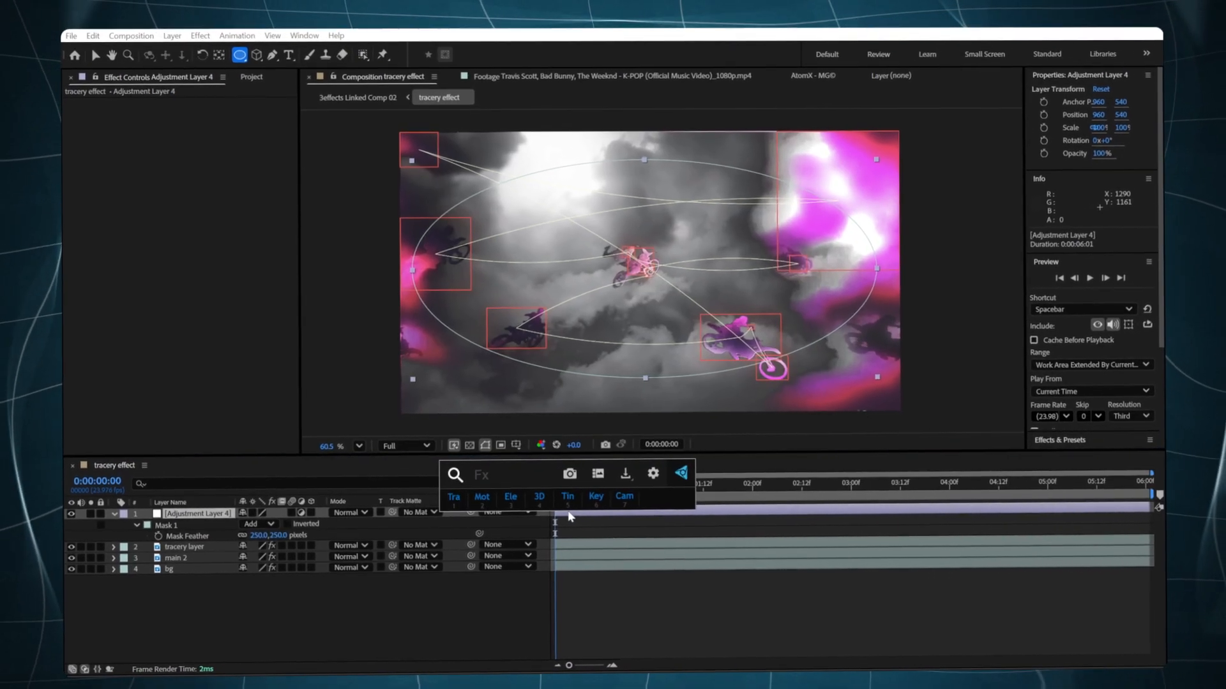
type("pi")
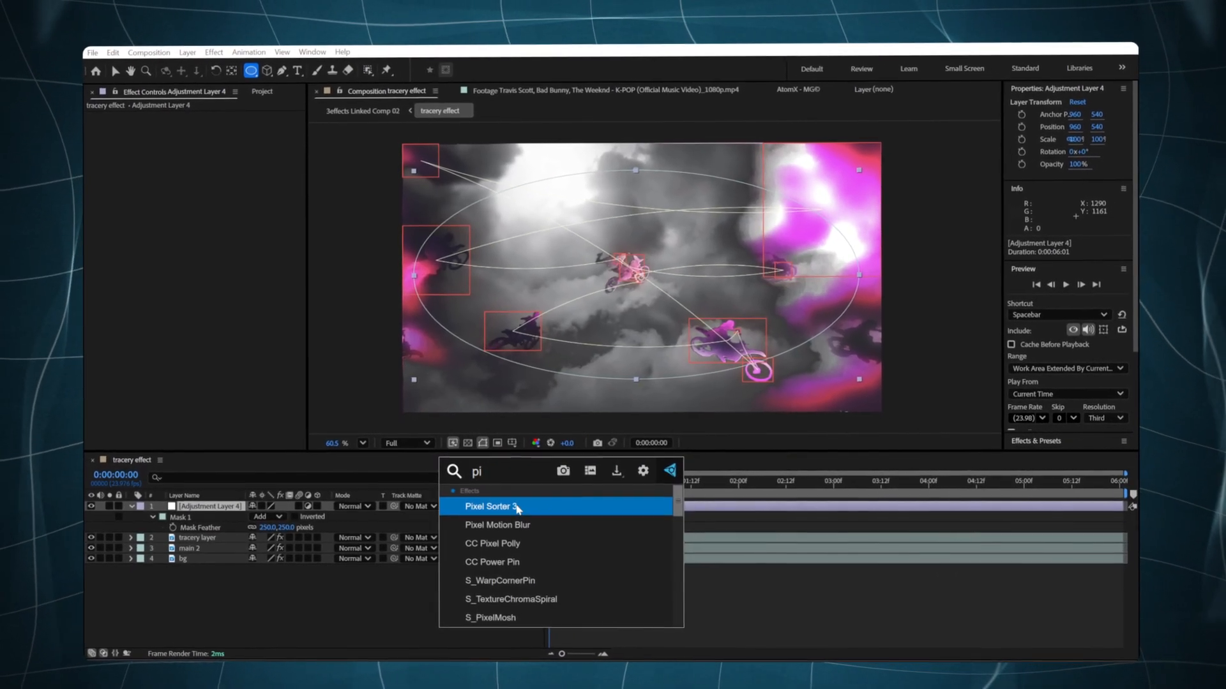
left_click(517, 508)
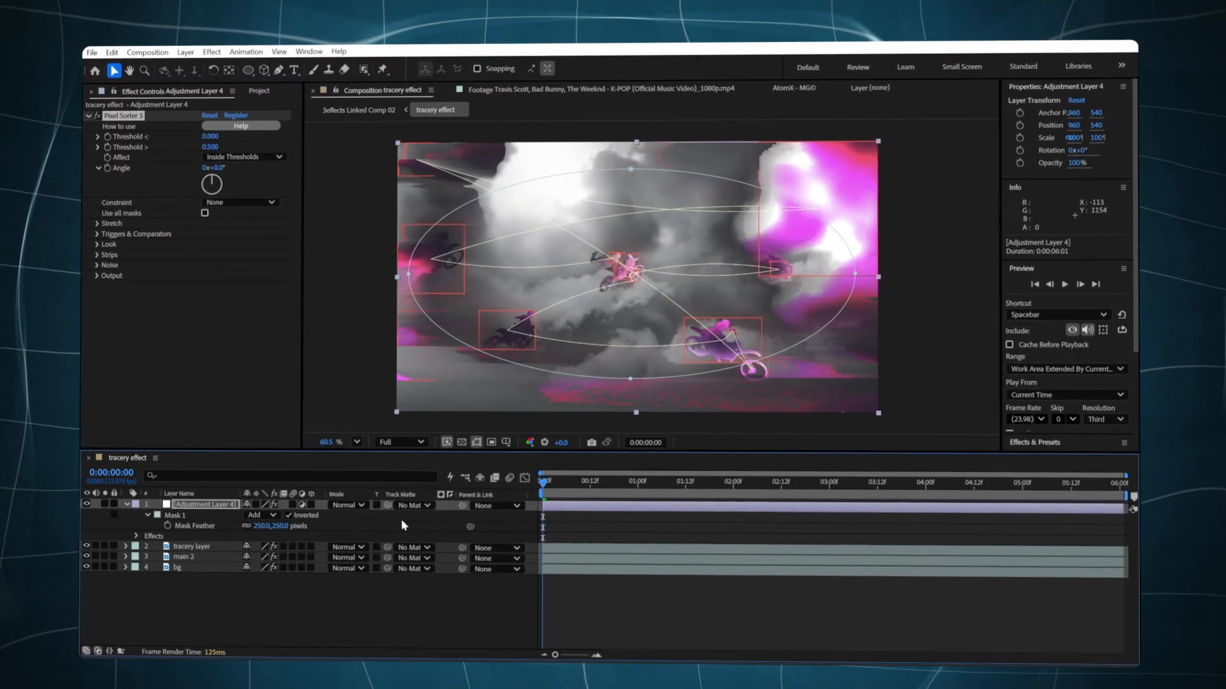
left_click_drag(565, 488, 534, 485)
- Apply Optics Compensation to the adjustment layer with Reverse Lens Distortion on and a field of view of 75, and preview it
key("ctrl+space")
type("op")
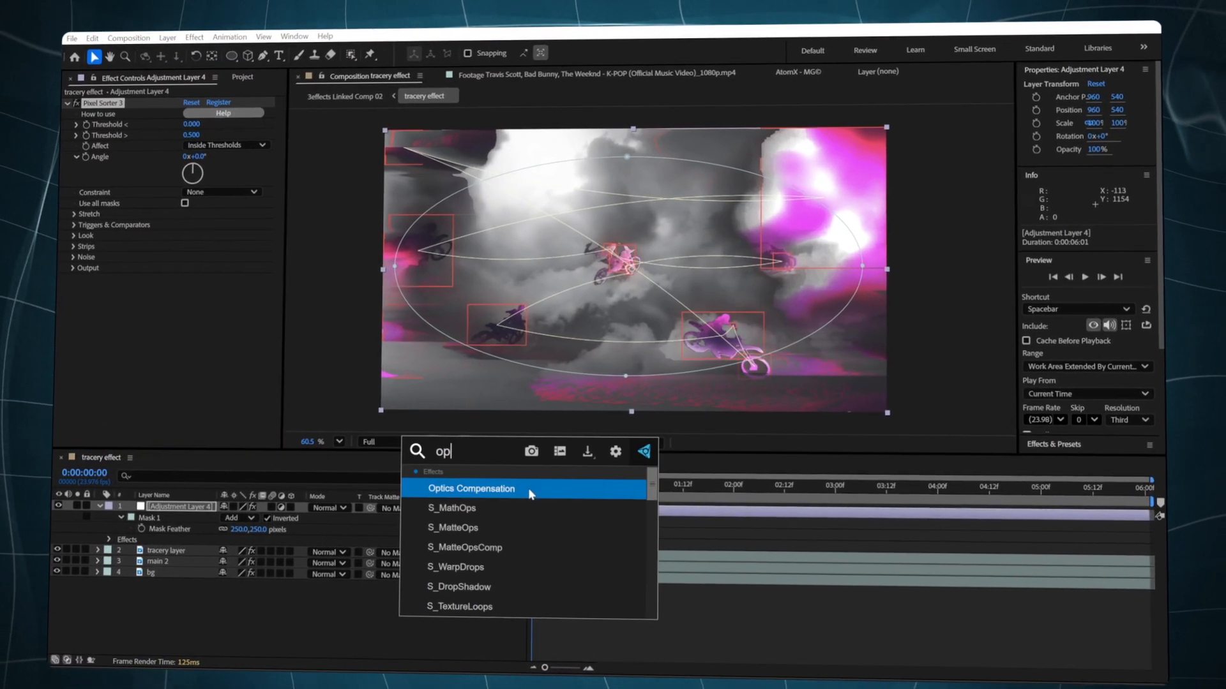
key("Return")
left_click(176, 298)
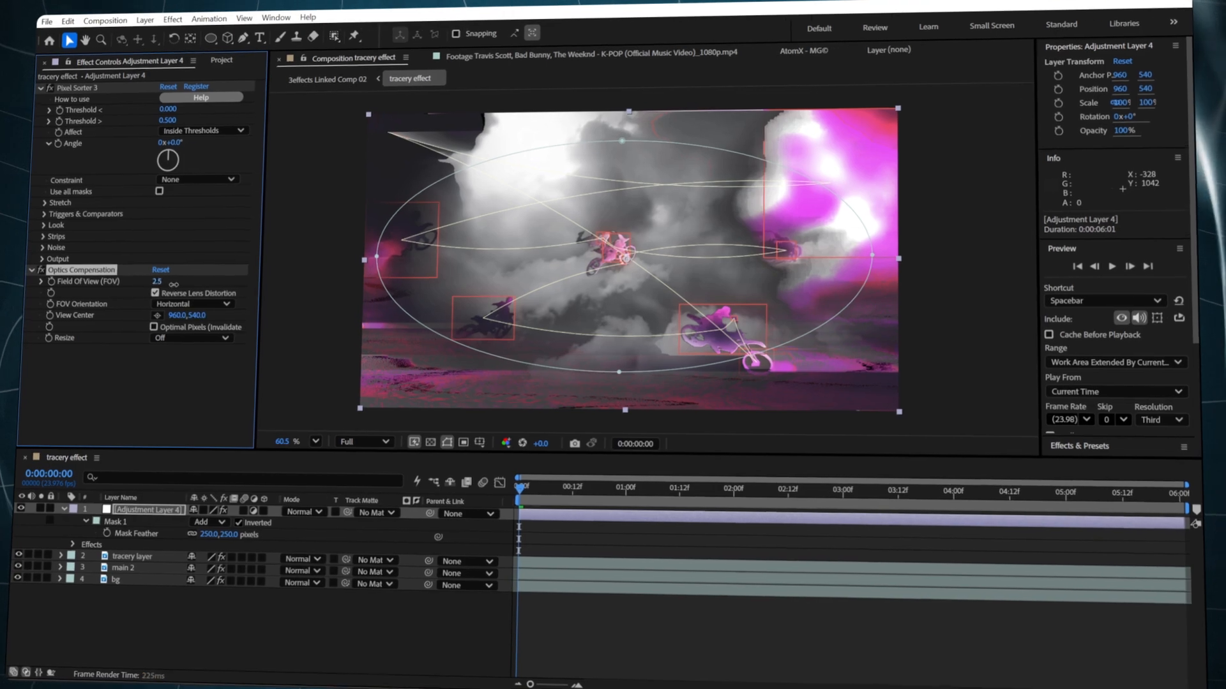
left_click_drag(179, 287, 318, 285)
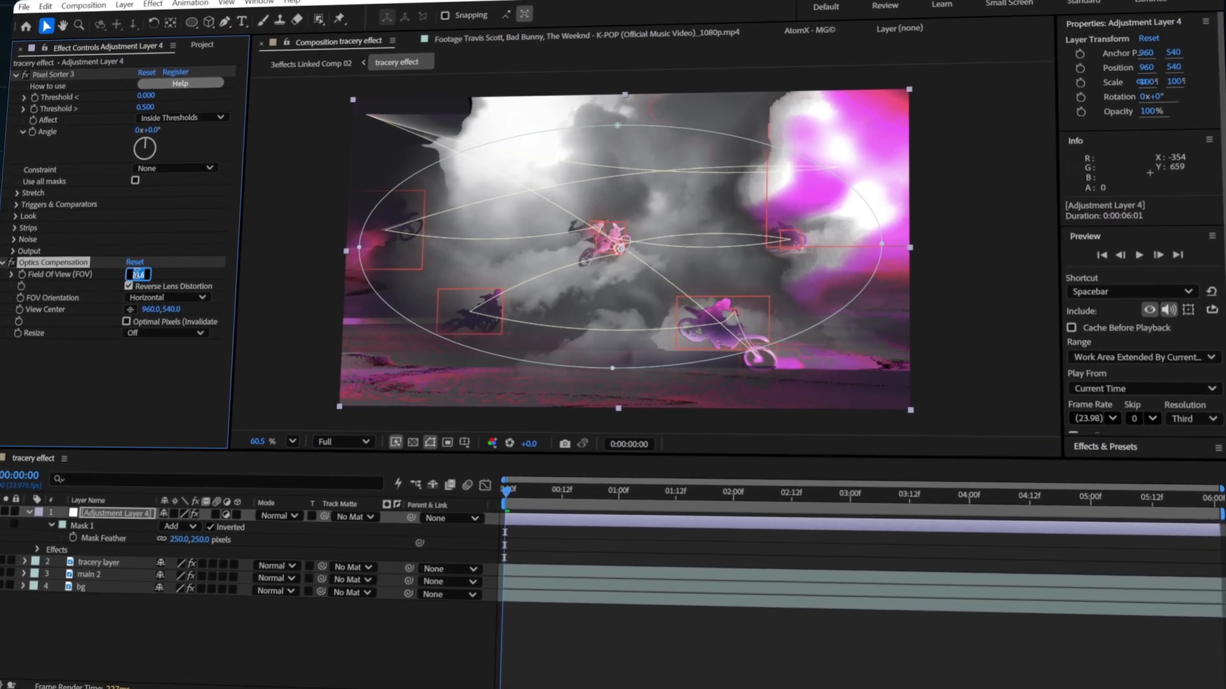
key("space")
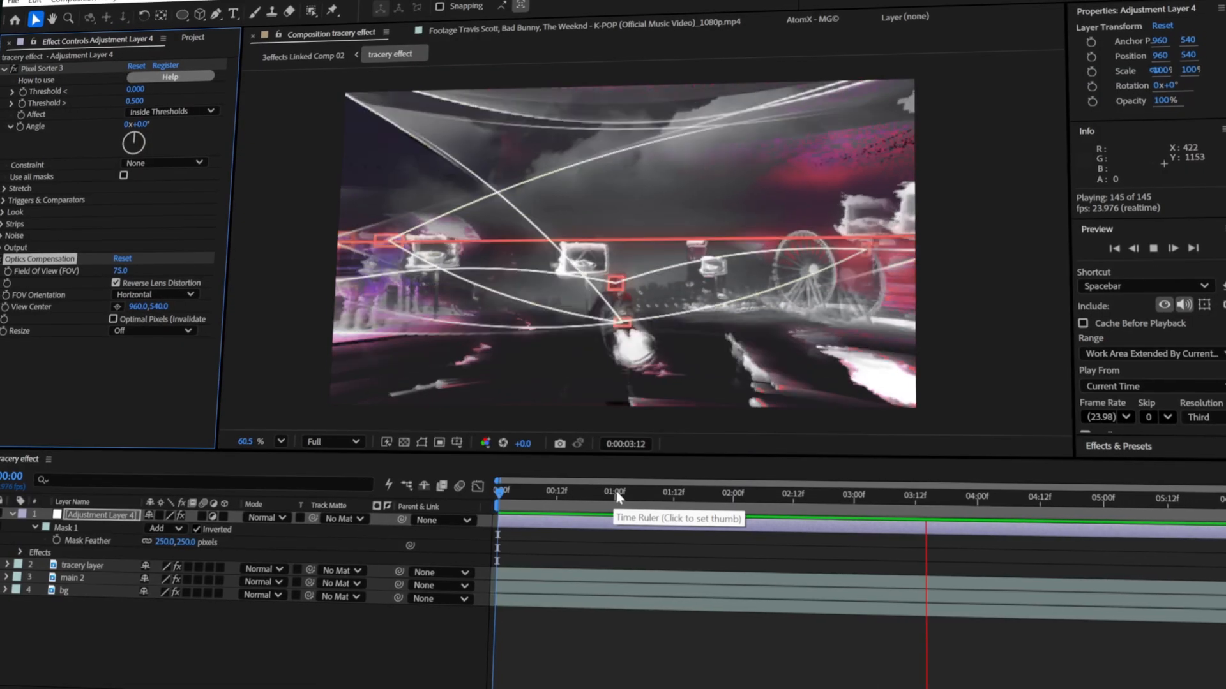
- Set the Optics Compensation field of view to 40 and Pixel Sorter's upper threshold to 0.300, and preview from the first frame
left_click_drag(618, 489, 602, 491)
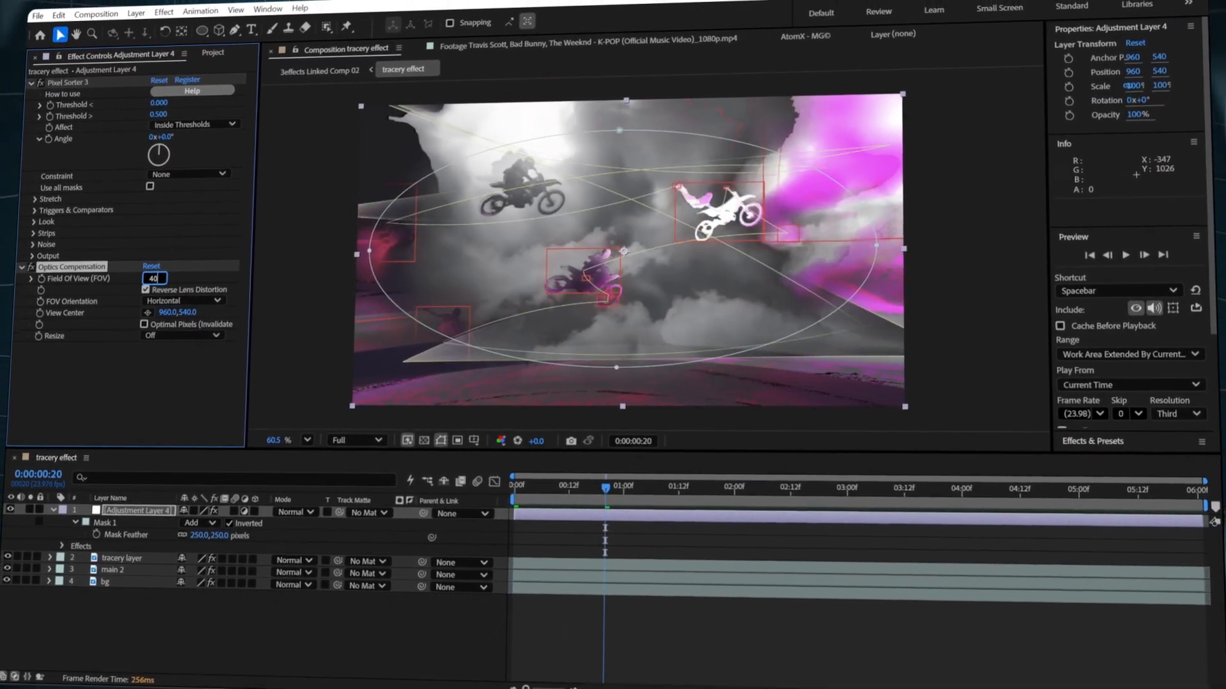
key("Return")
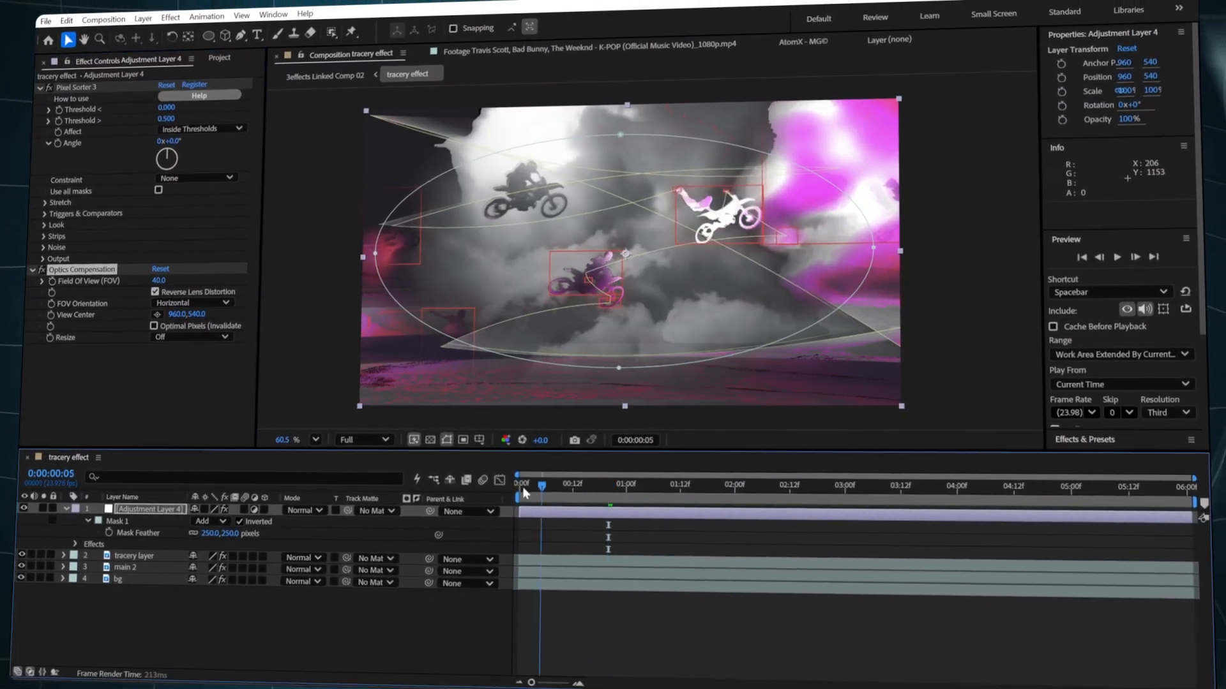
left_click(522, 486)
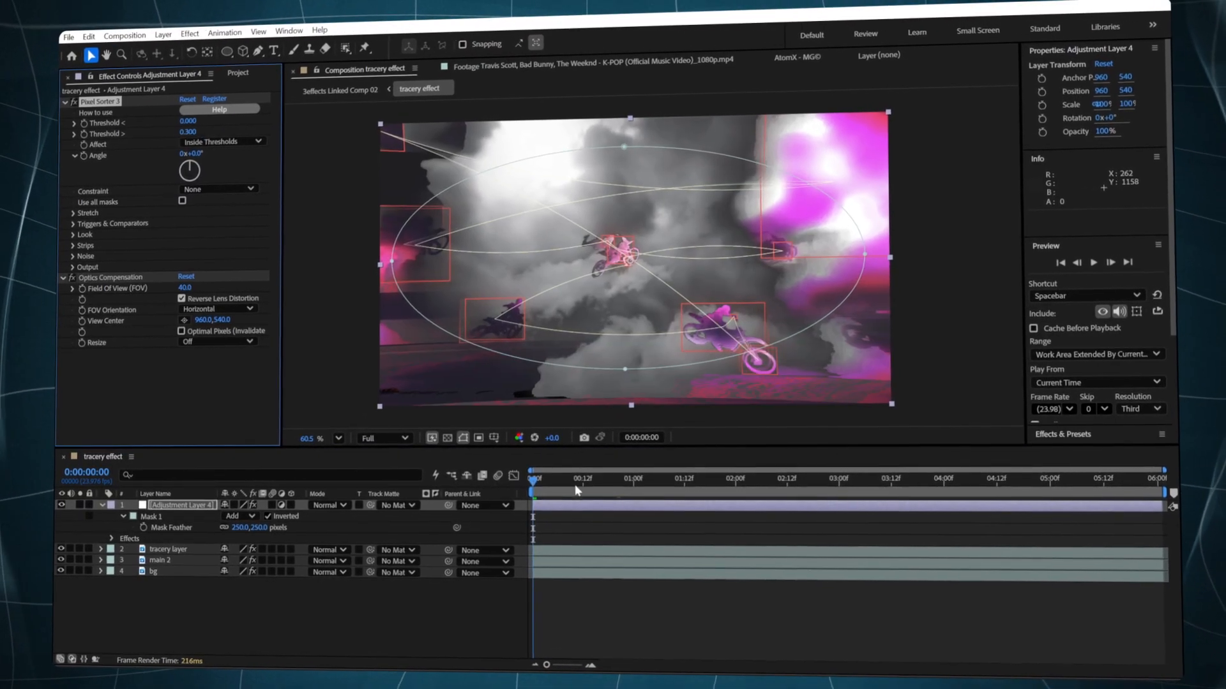
key("space")
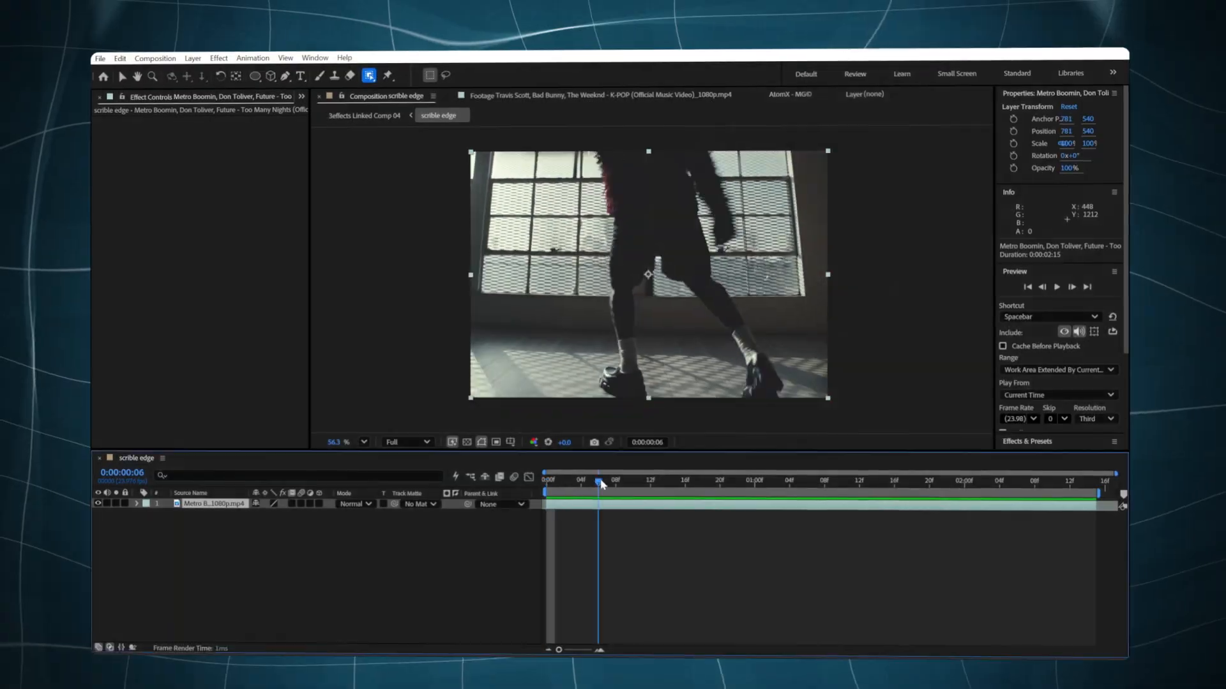
- Open the scrible edge clip in the layer view, select the dancer as an object matte and correct the selection between the legs
double_click(562, 510)
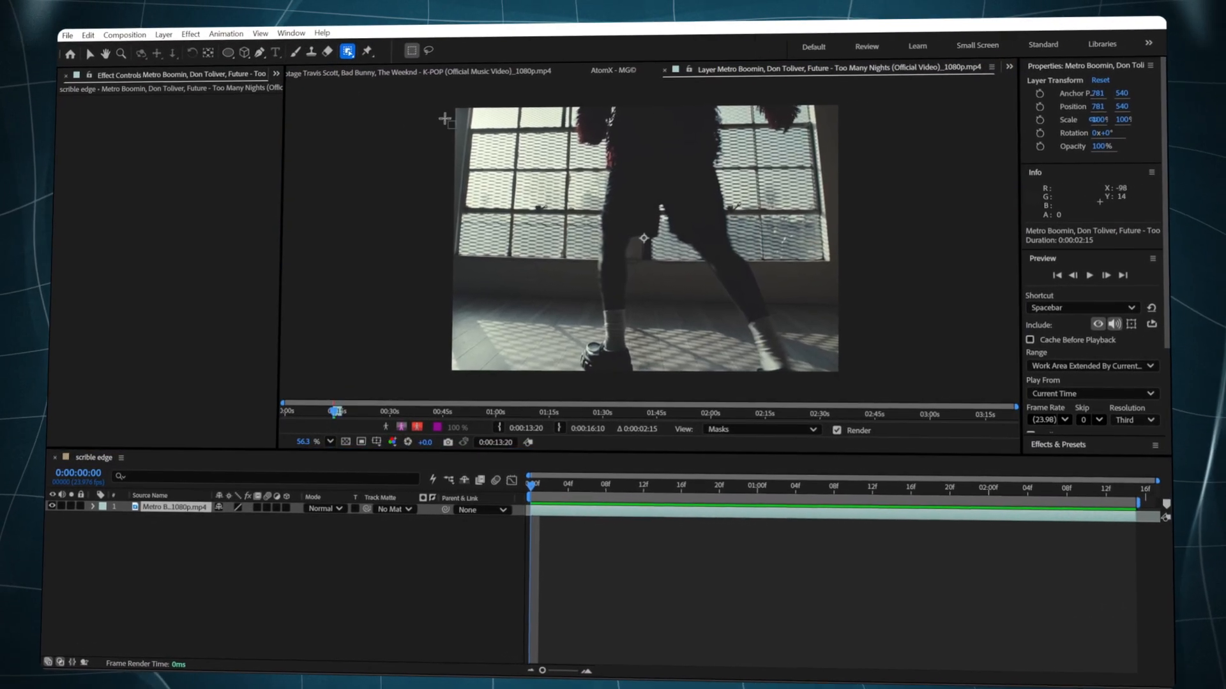
left_click(628, 202)
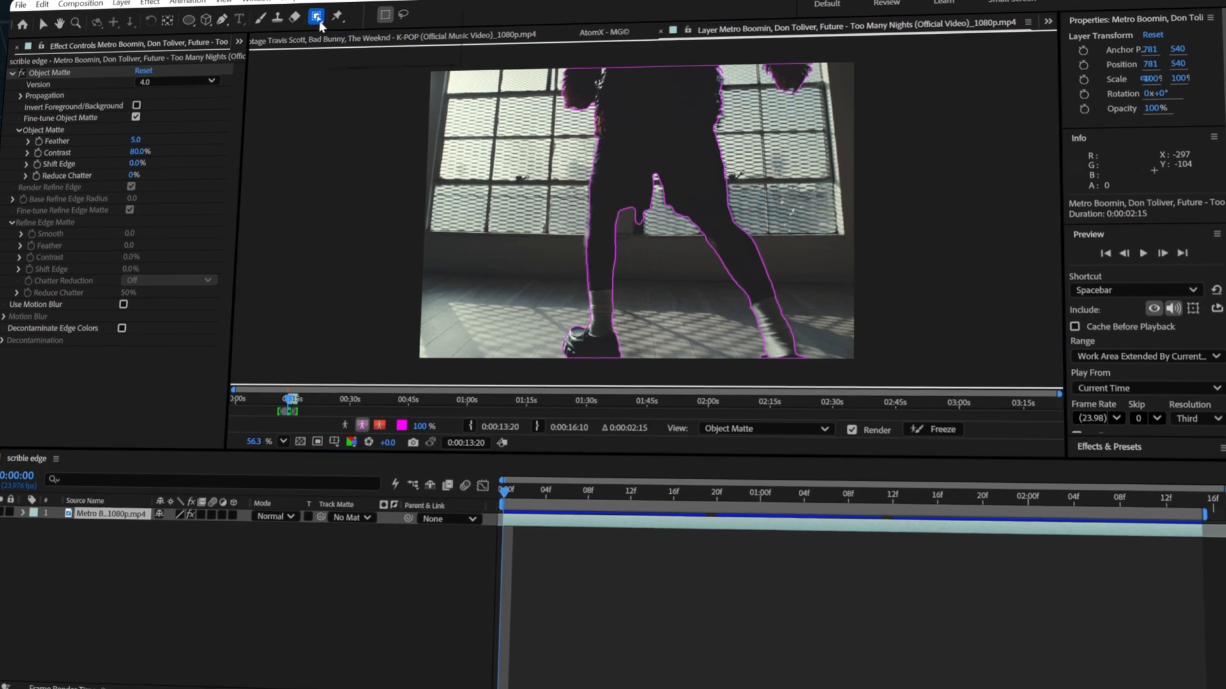
left_click(319, 19)
left_click(377, 31)
mouse_move(639, 222)
left_mouse_down()
mouse_move(639, 235)
mouse_move(641, 216)
left_mouse_up()
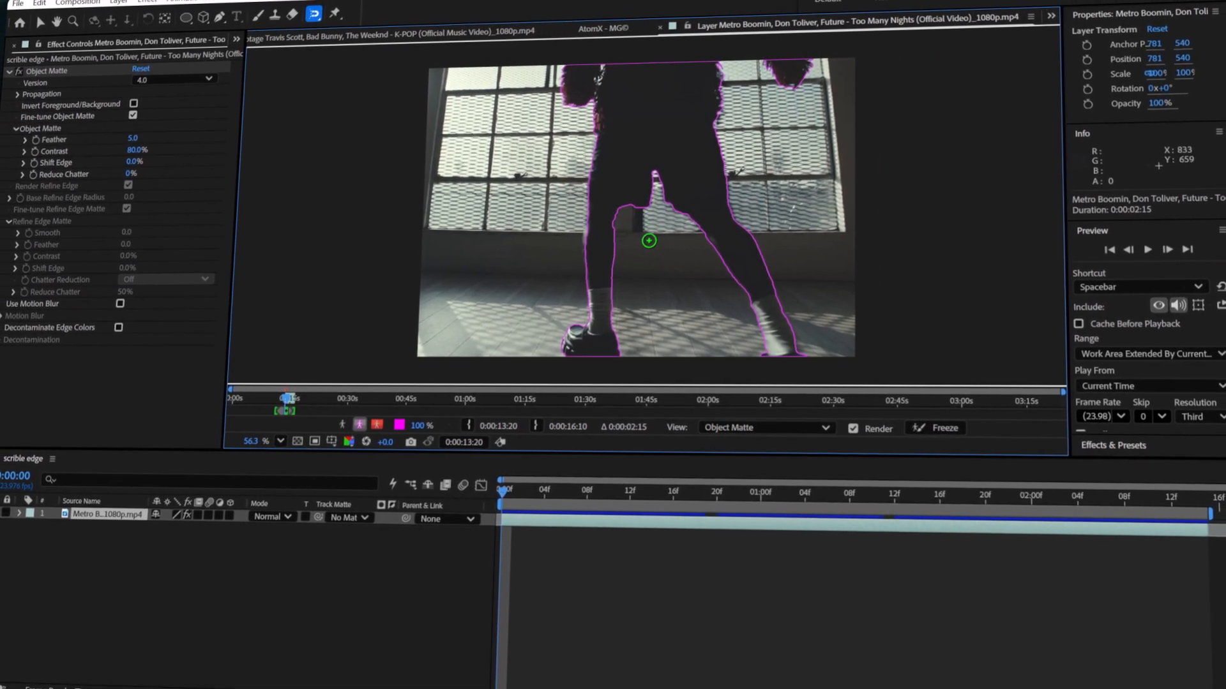
- Freeze the dancer's object matte and scrub through the cutout in the scrible edge composition
scroll(650, 256, "down", 2)
left_click(926, 428)
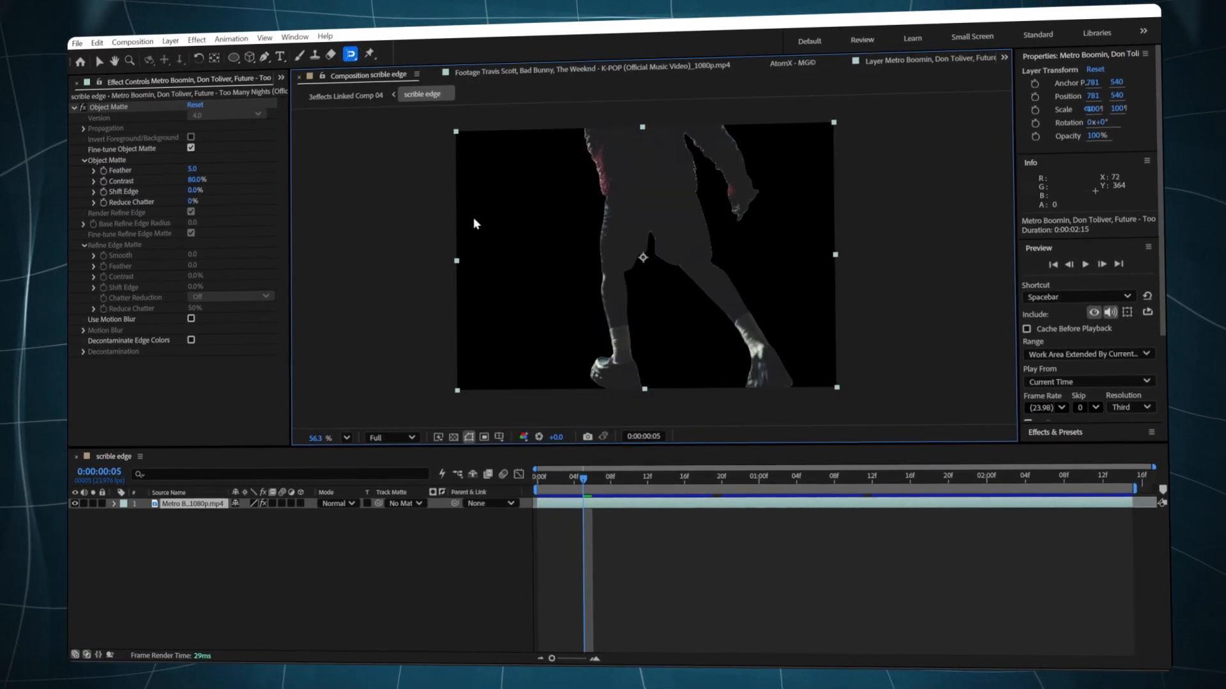
mouse_move(584, 473)
left_mouse_down()
mouse_move(646, 480)
mouse_move(588, 480)
left_mouse_up()
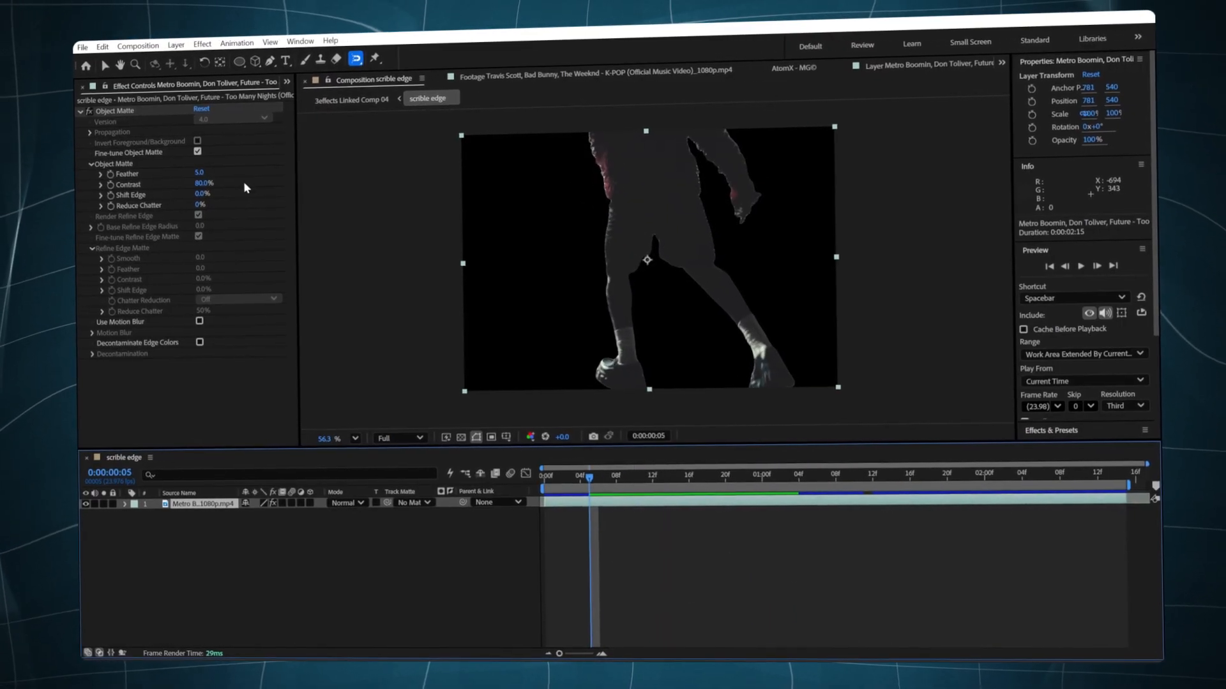
- Apply Refine Soft Matte to the dancer cutout with an additional edge radius of 0.7 and scrub through the result
key("ctrl+space")
type("ref")
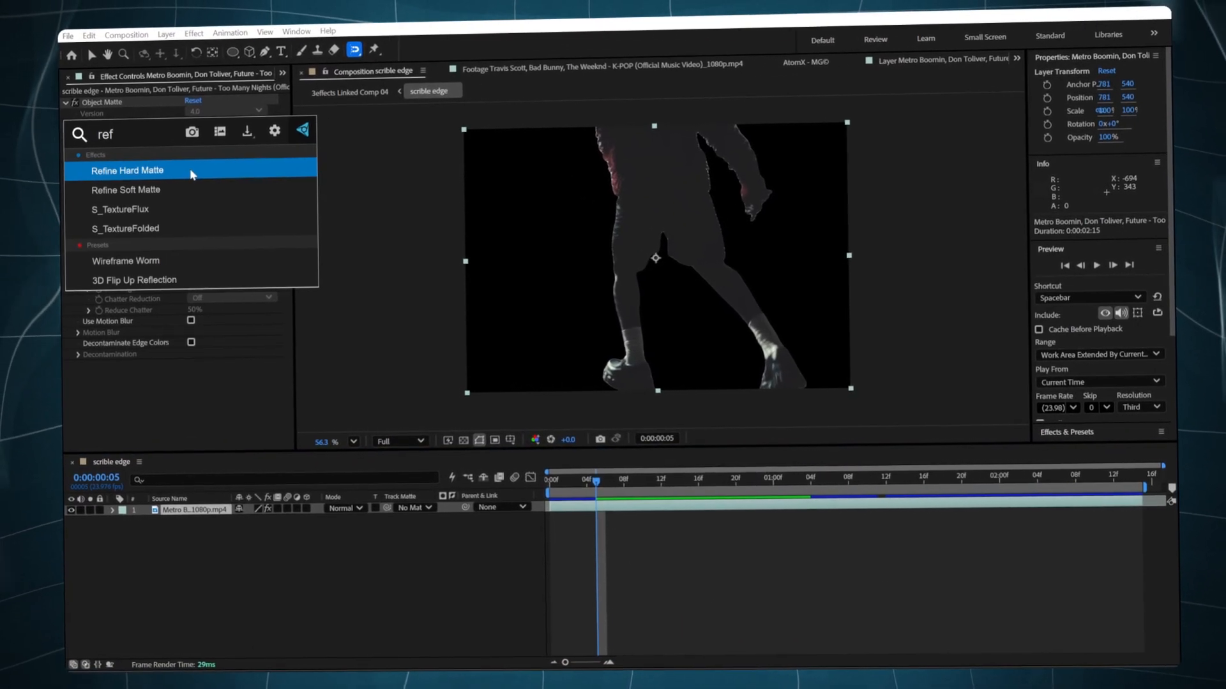
left_click(169, 188)
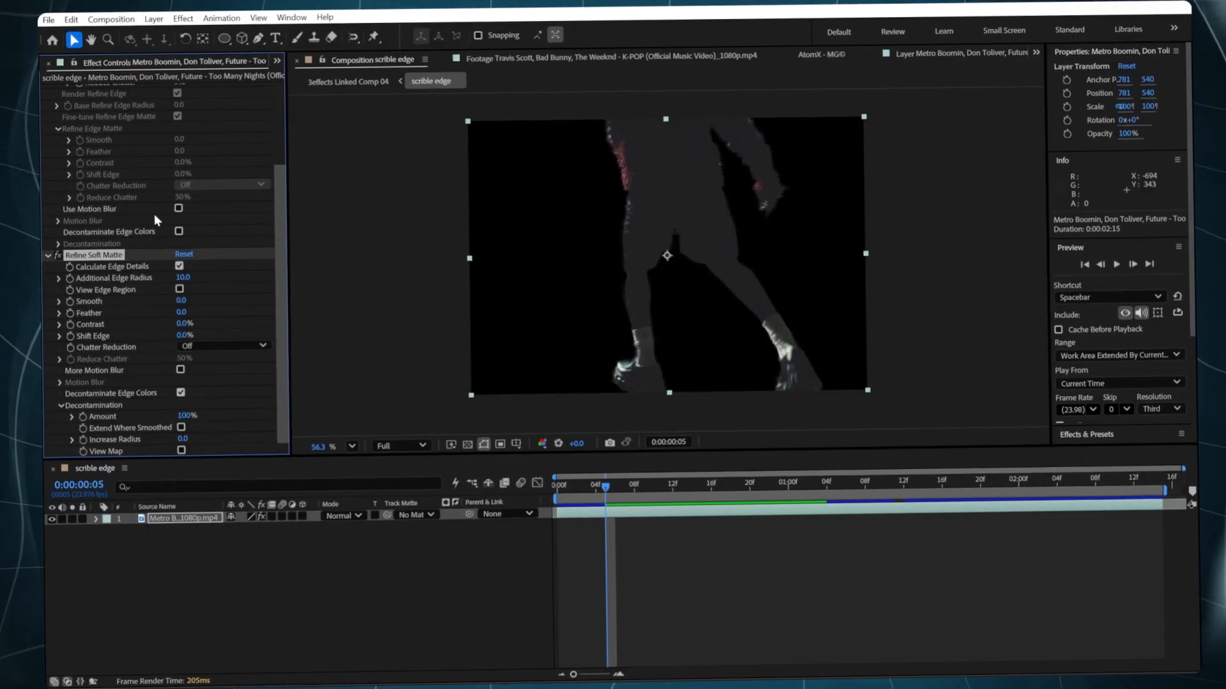
left_click(187, 279)
type("0.7")
key("Return")
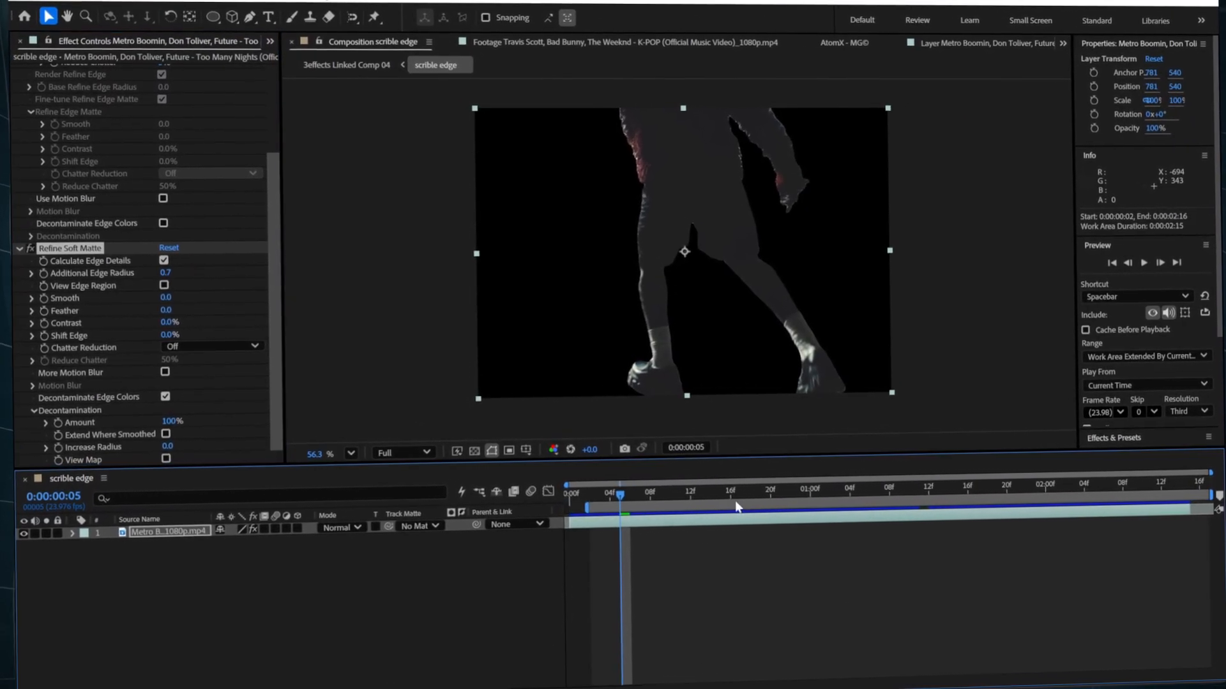
left_click_drag(563, 498, 626, 504)
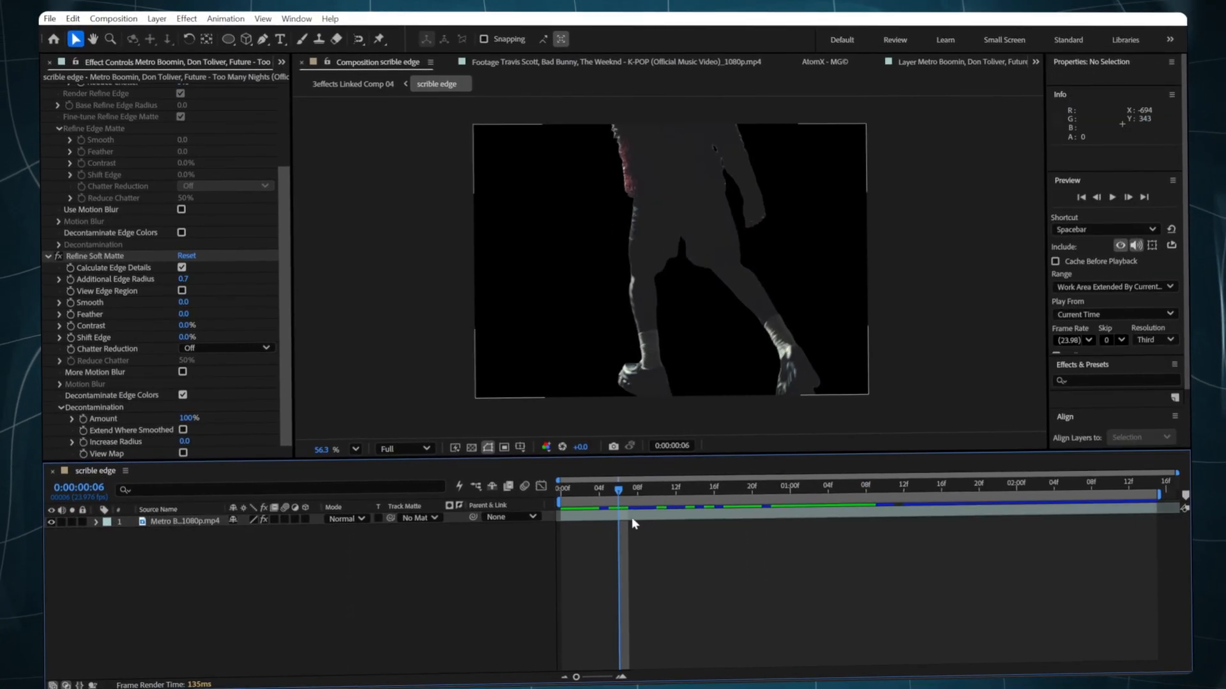
- Duplicate the cutout layer and remove Refine Soft Matte and Object Matte from the lower copy
key("ctrl+d")
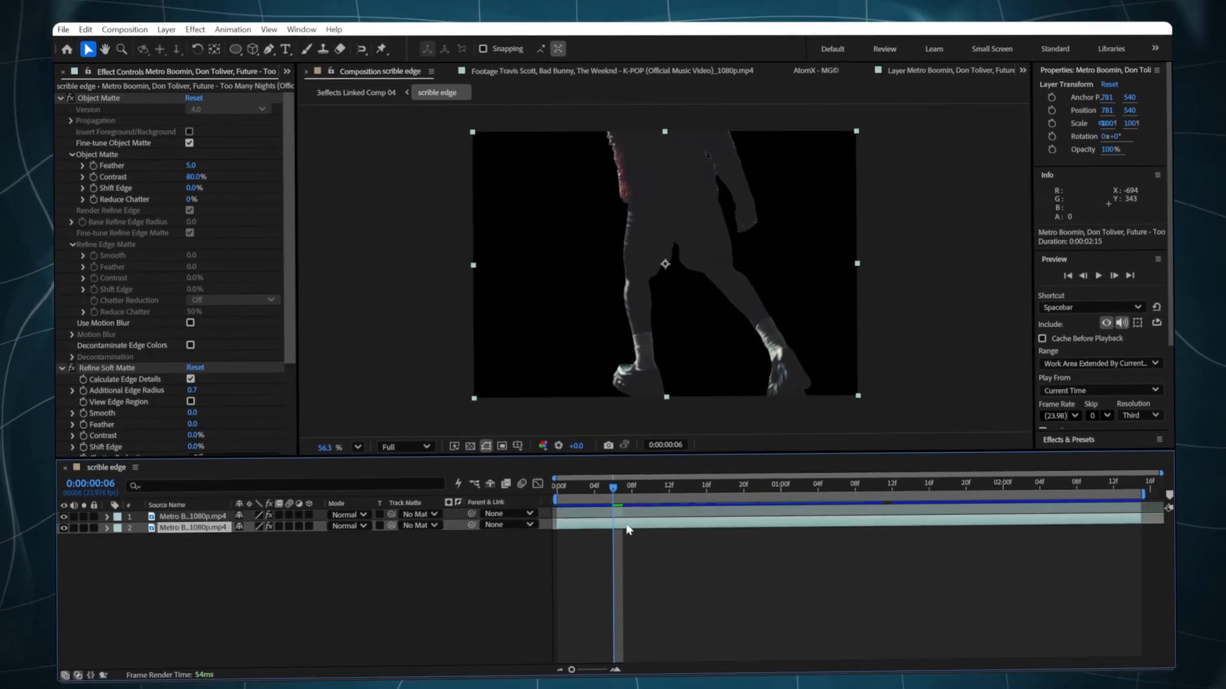
left_click(124, 368)
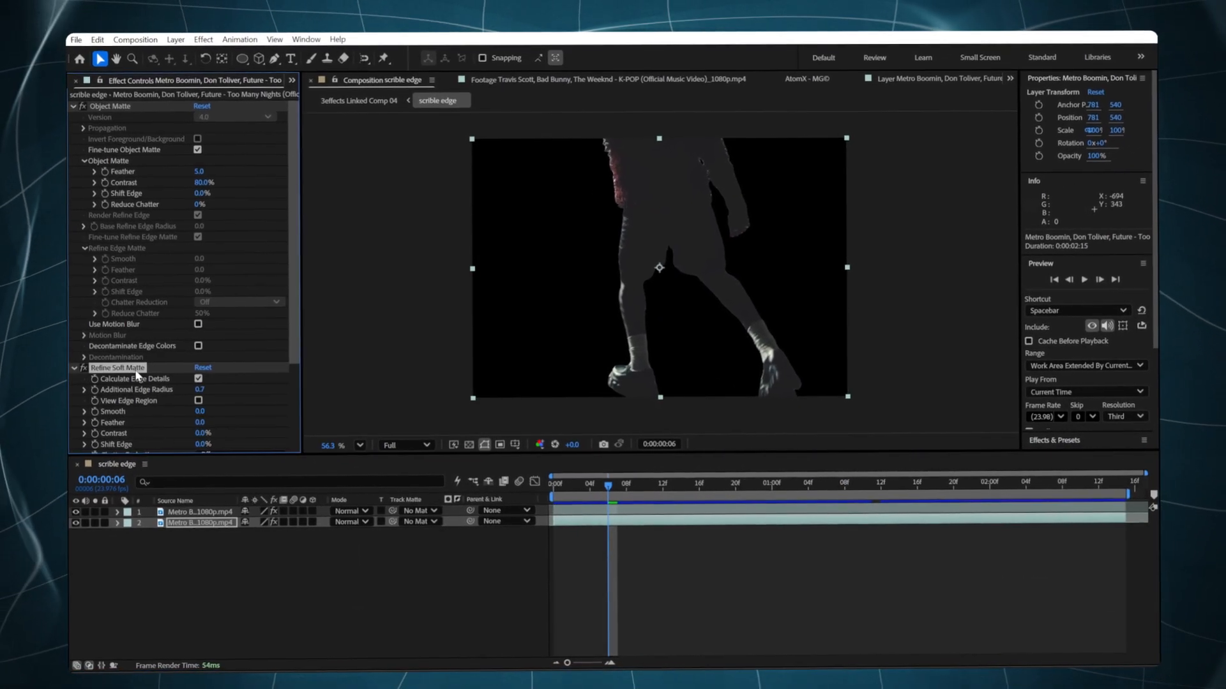
key("Delete")
left_click(102, 100)
key("Delete")
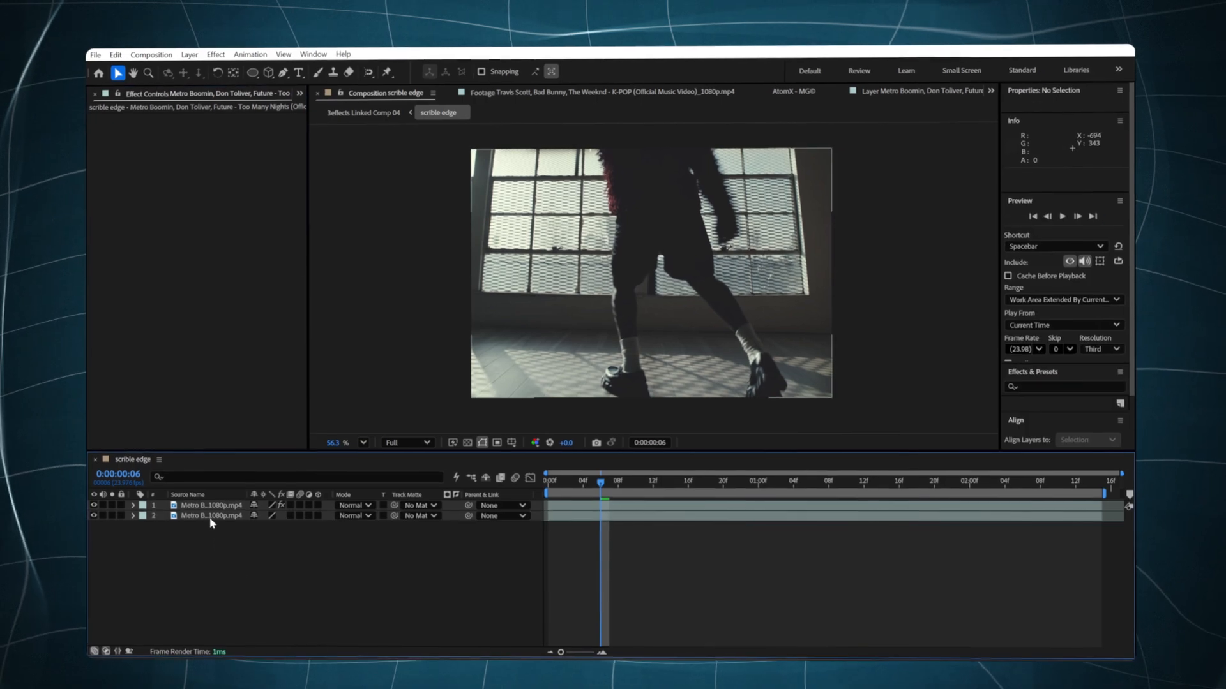
- Rename the lower full-frame layer as bg and the upper cutout layer as roto
right_click(204, 519)
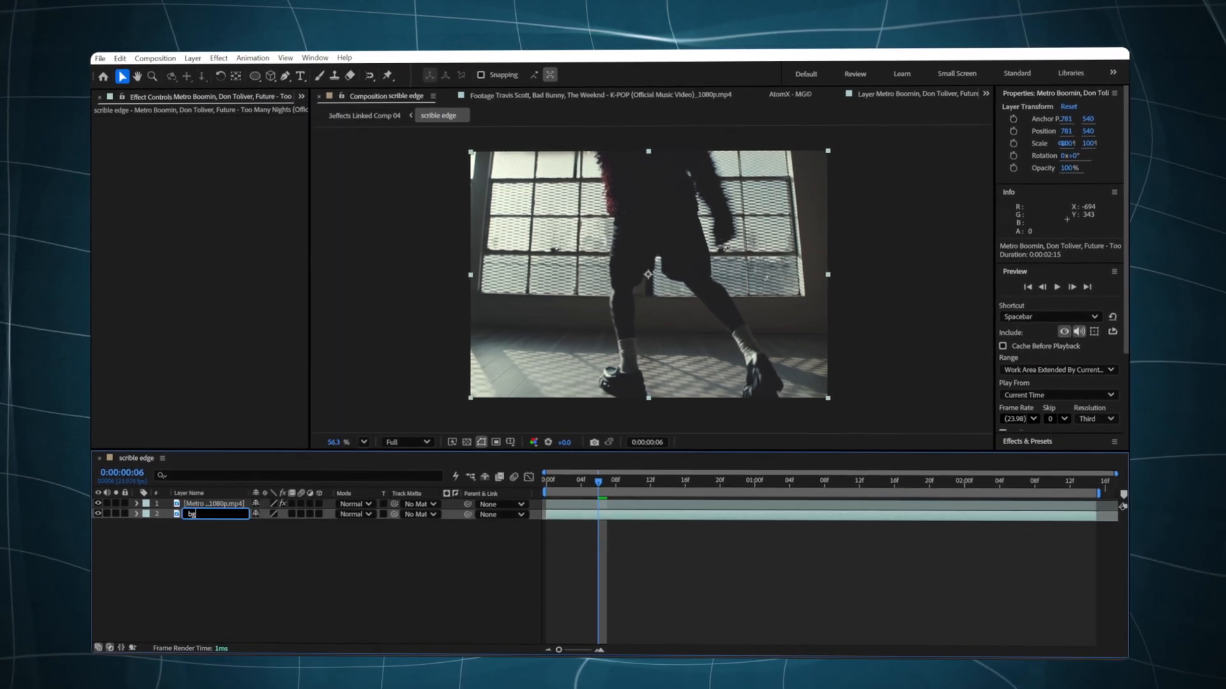
left_click(218, 506)
right_click(218, 505)
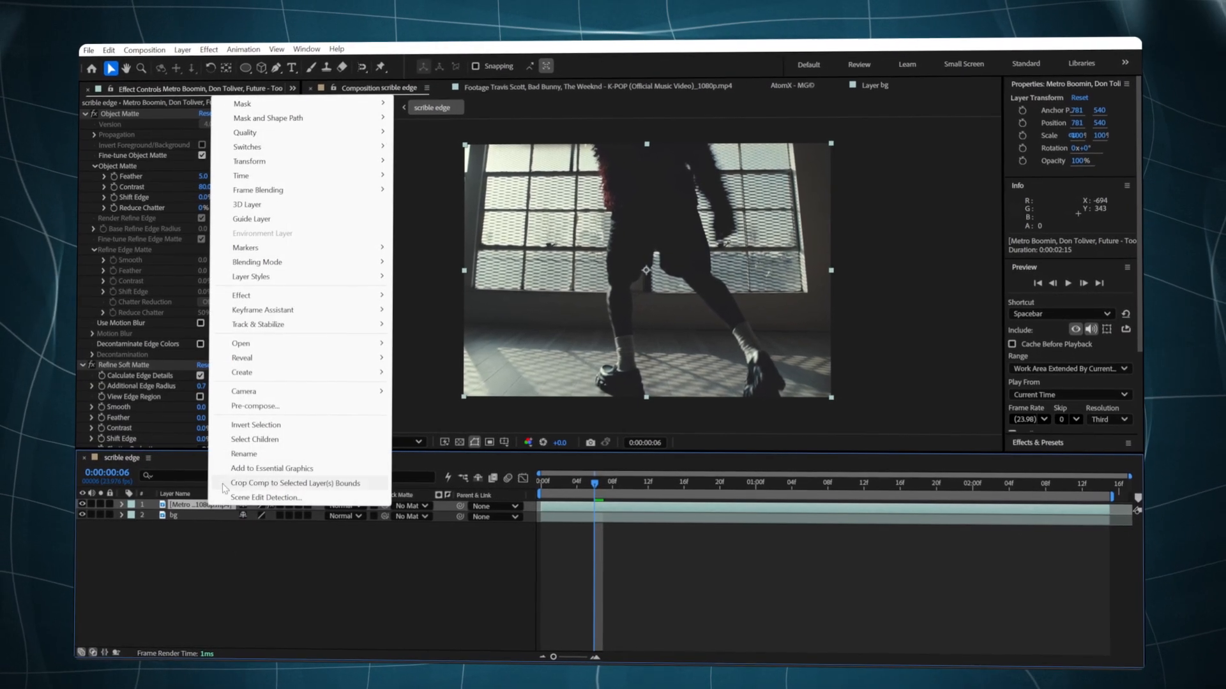
left_click(247, 458)
type("rot")
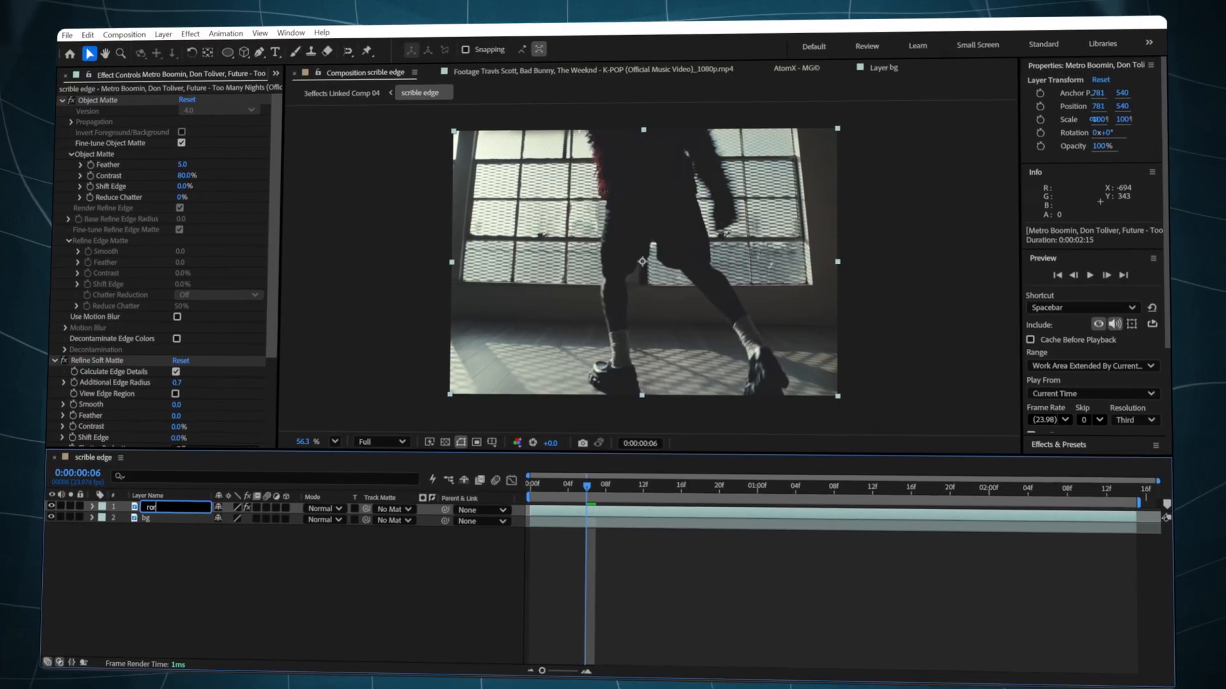
type("o")
key("Return")
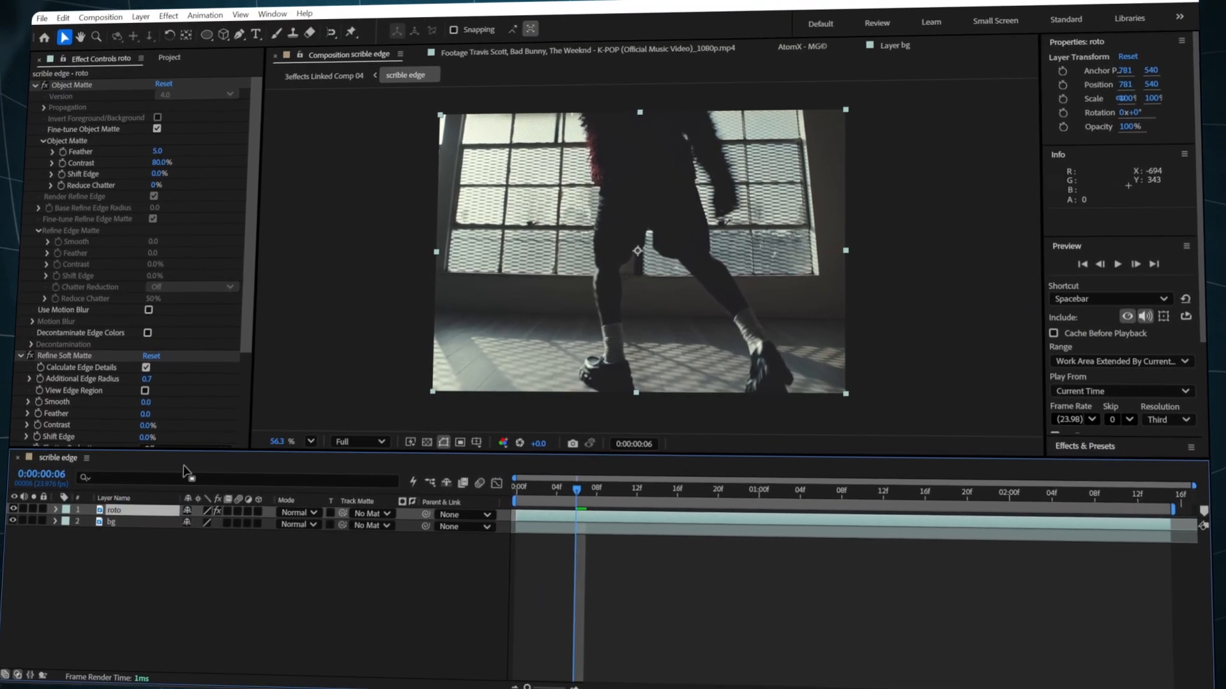
left_click(215, 592)
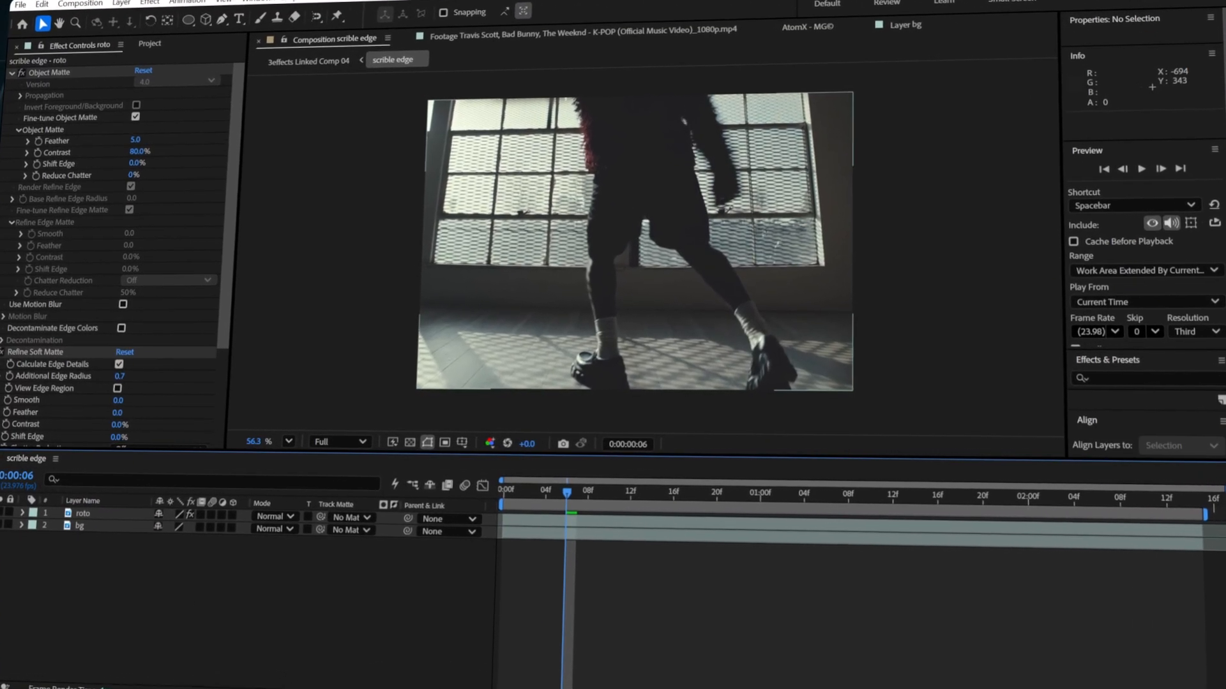
- Duplicate the roto layer and pre-compose the lower copy as scrible, moving all attributes into the new composition
left_click(104, 512)
left_click_drag(501, 492, 532, 488)
key("ctrl+d")
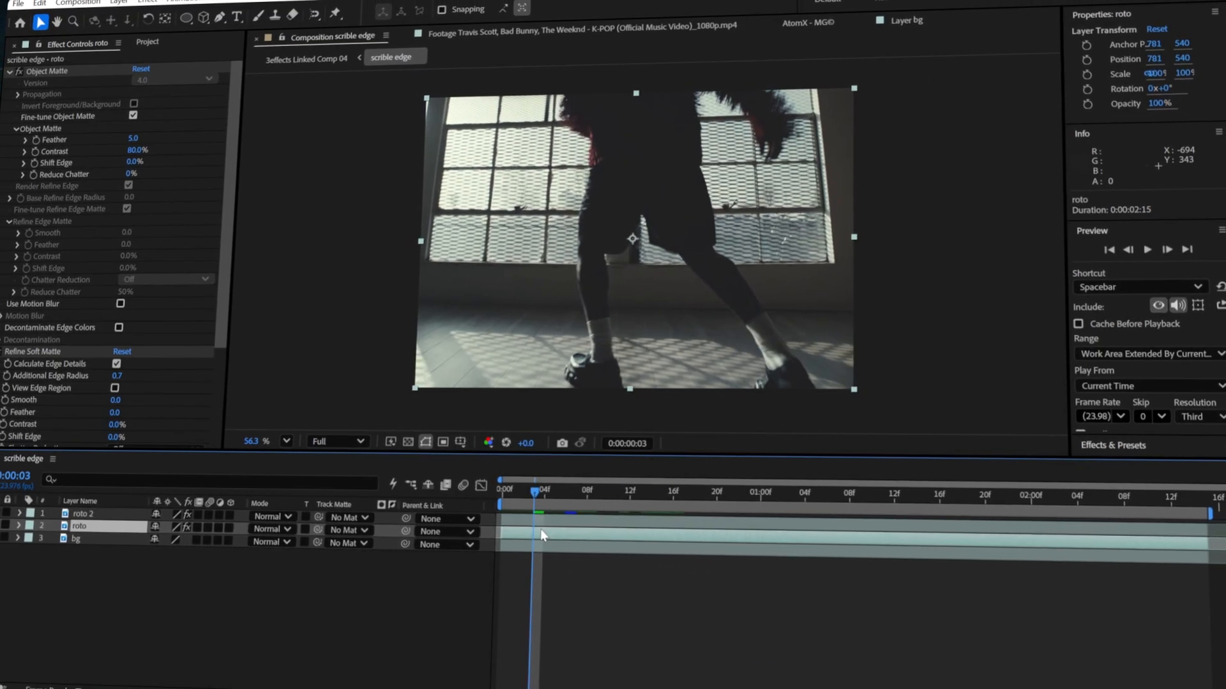
right_click(542, 529)
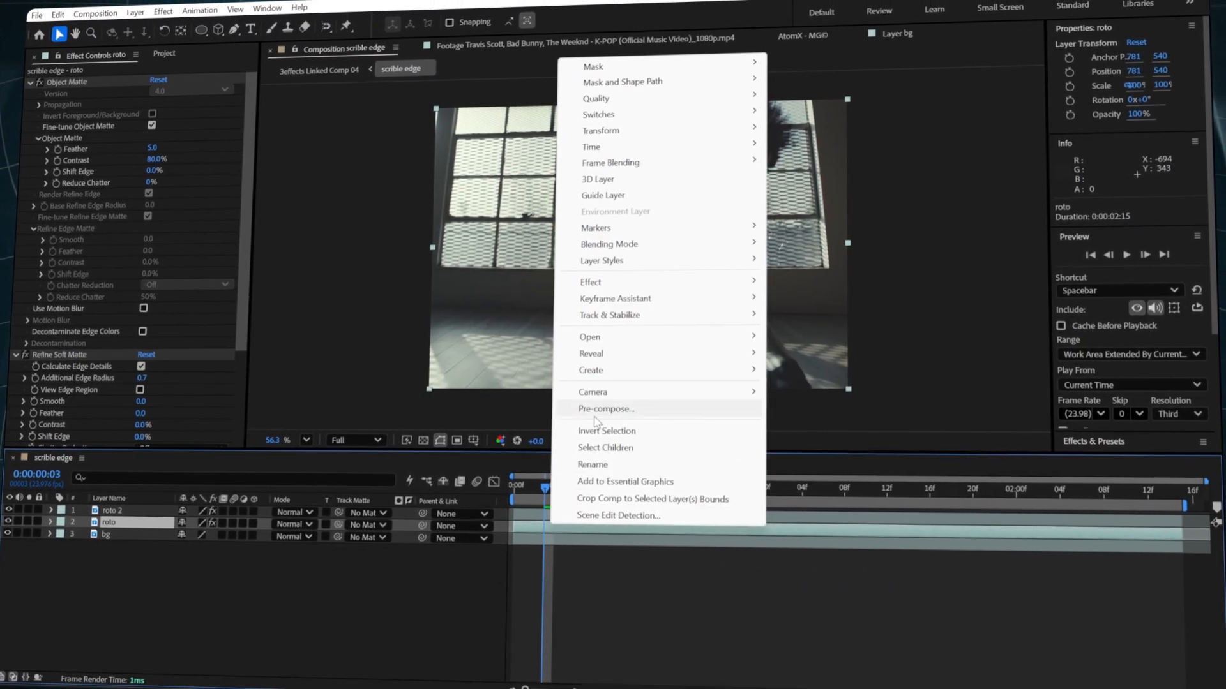
left_click(602, 409)
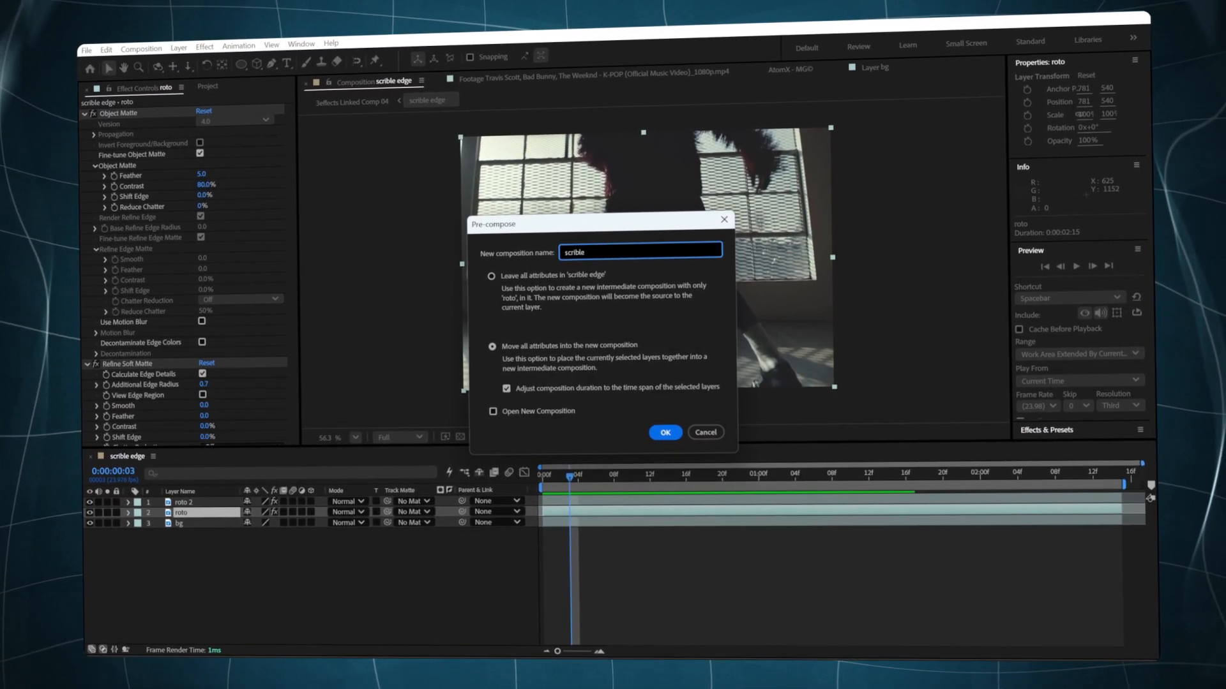
key("Return")
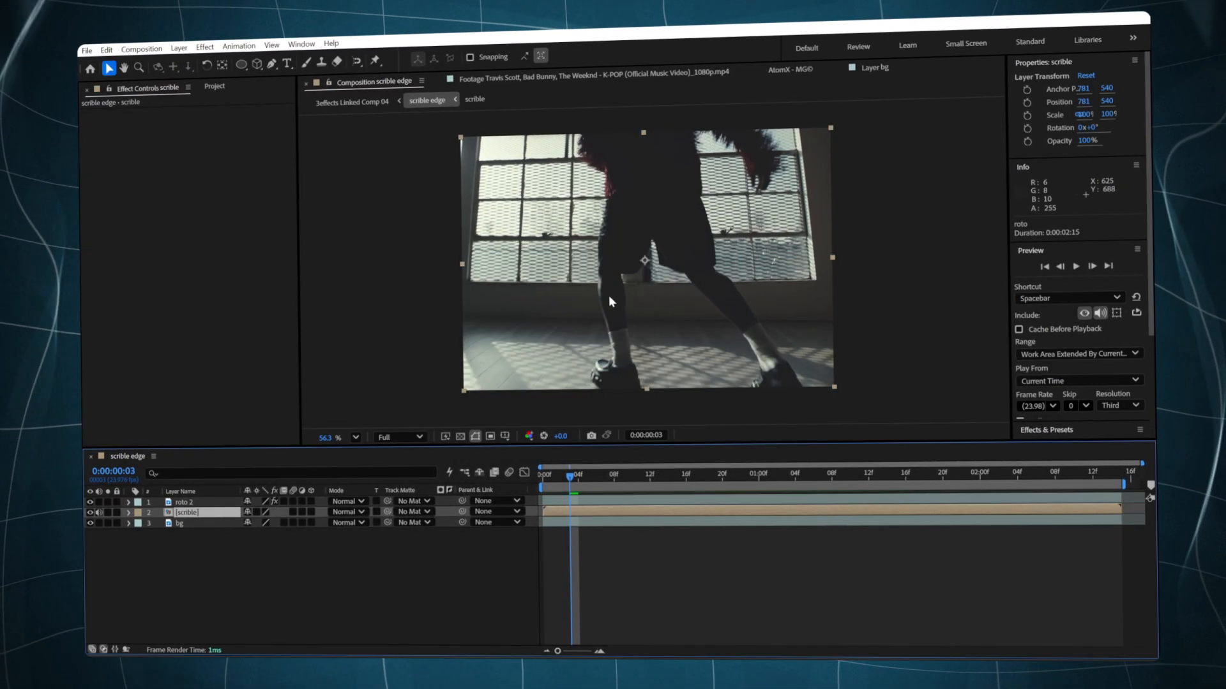
- Solo the scrible layer and apply Simple Choker with Choke Matte set to -15
left_click(102, 514)
left_click_drag(612, 487, 733, 489)
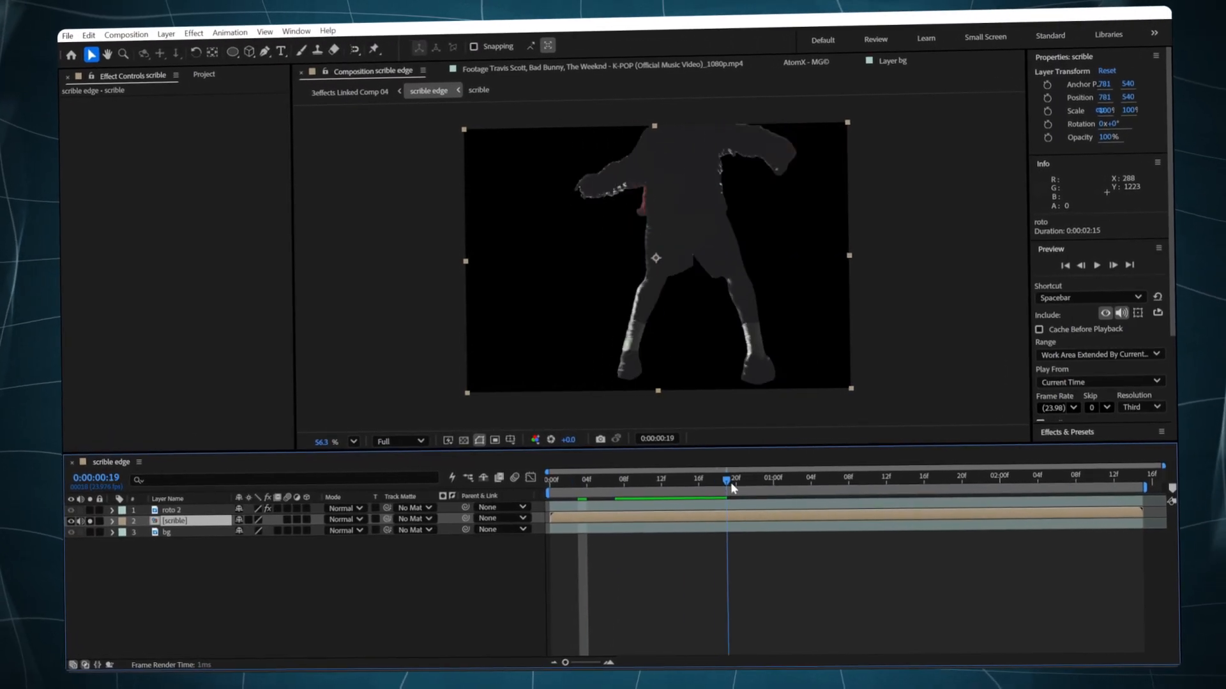
key("ctrl+space")
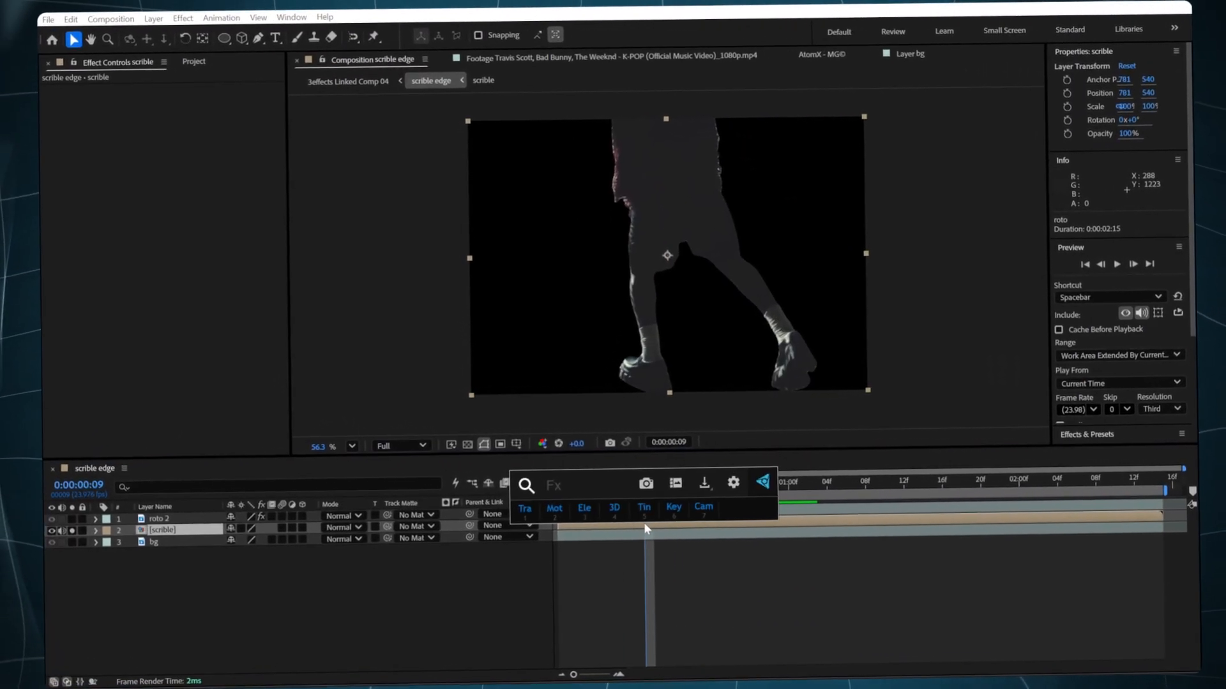
type("simp")
key("Return")
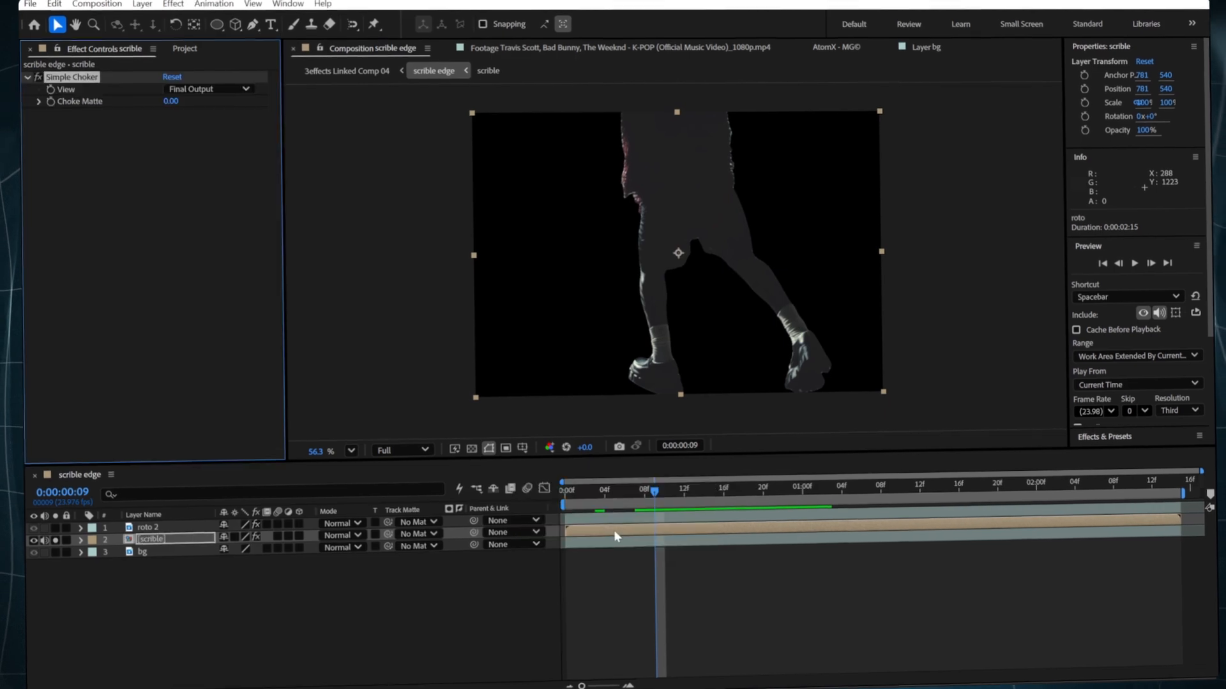
left_click(176, 105)
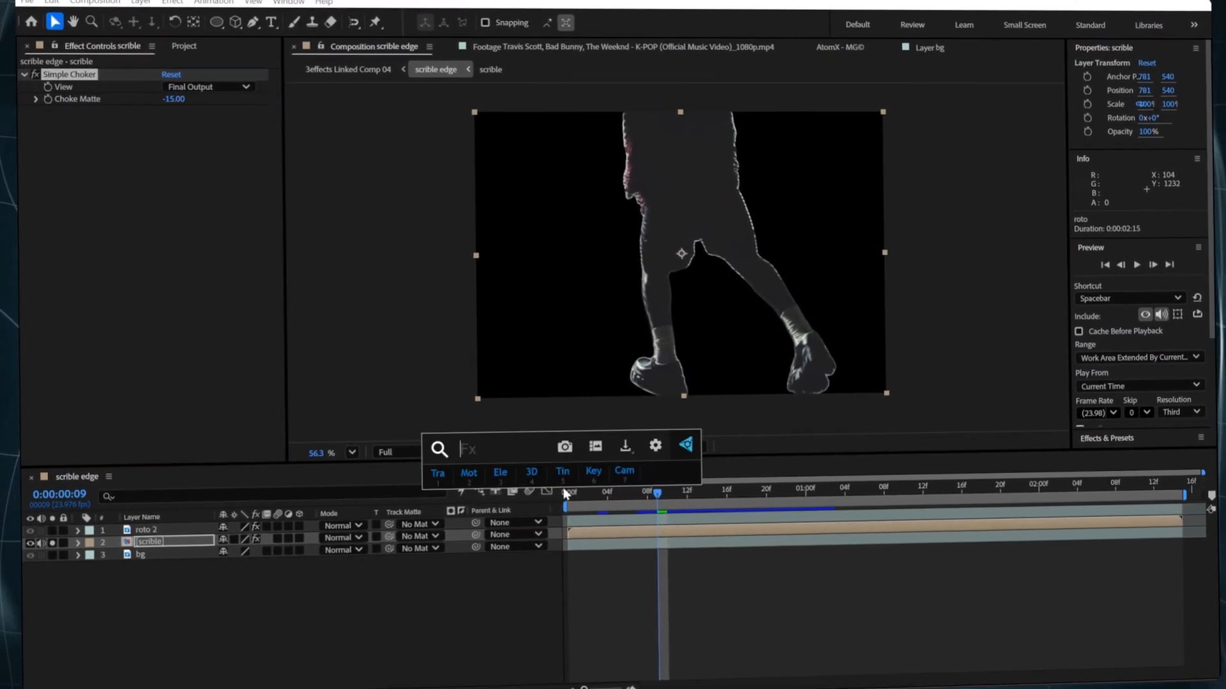
- Apply a Fill effect to the scrible layer and set its color to white (FFFFFF)
type("f")
left_click(554, 530)
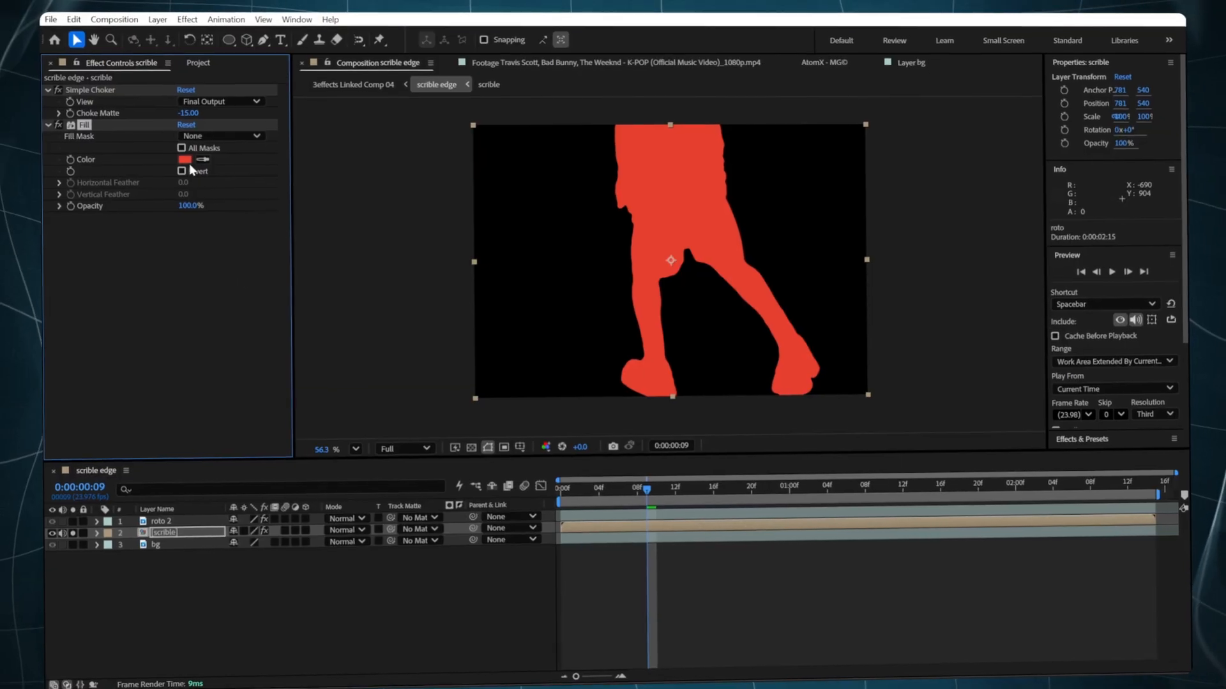
type("FFFFFF")
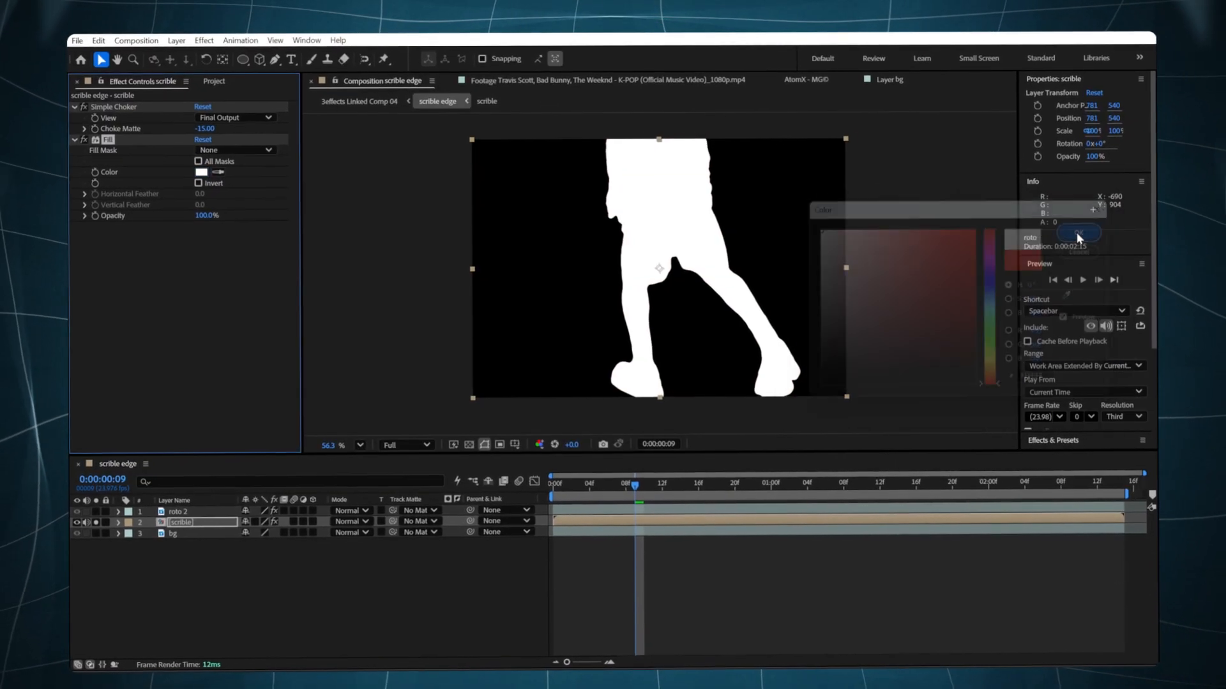
- Apply the Roughen Edges effect to the scrible layer
key("comma")
key("ctrl+space")
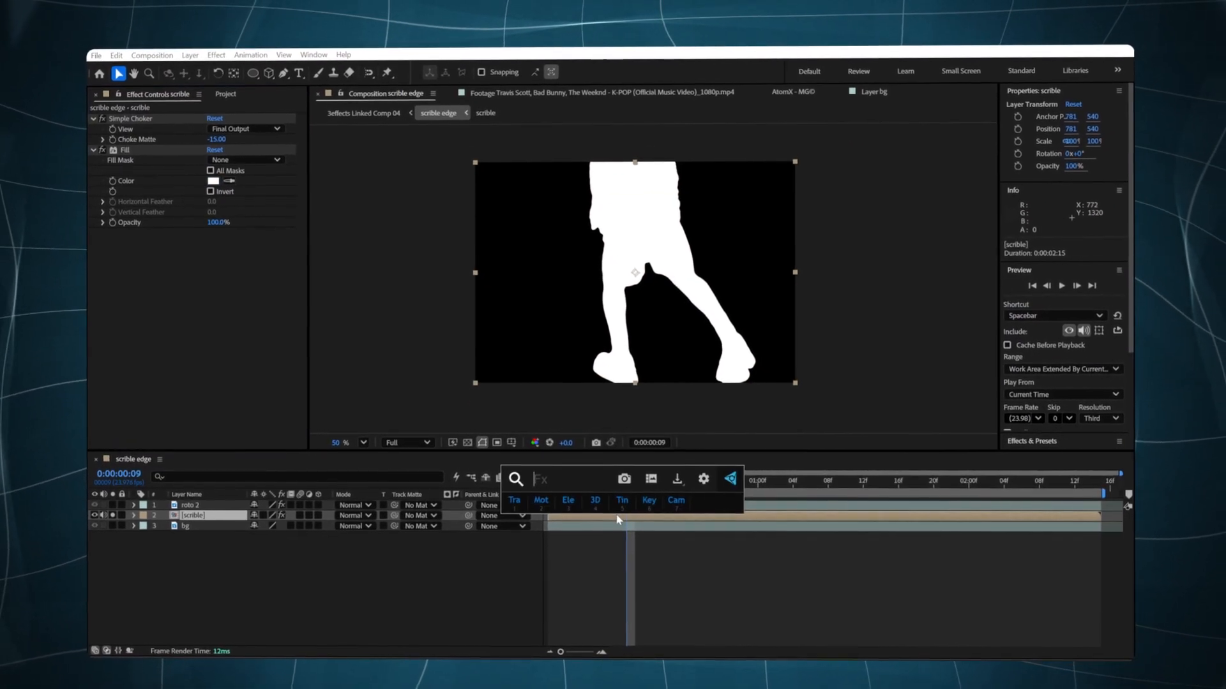
type("roug")
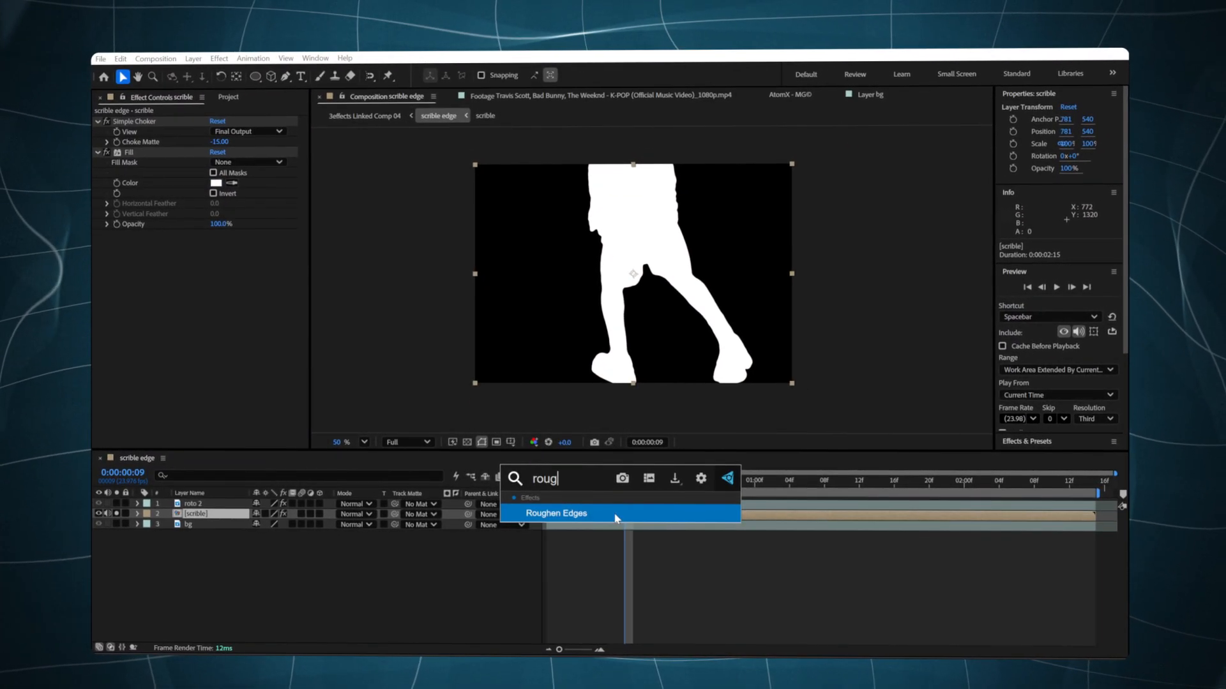
left_click(614, 515)
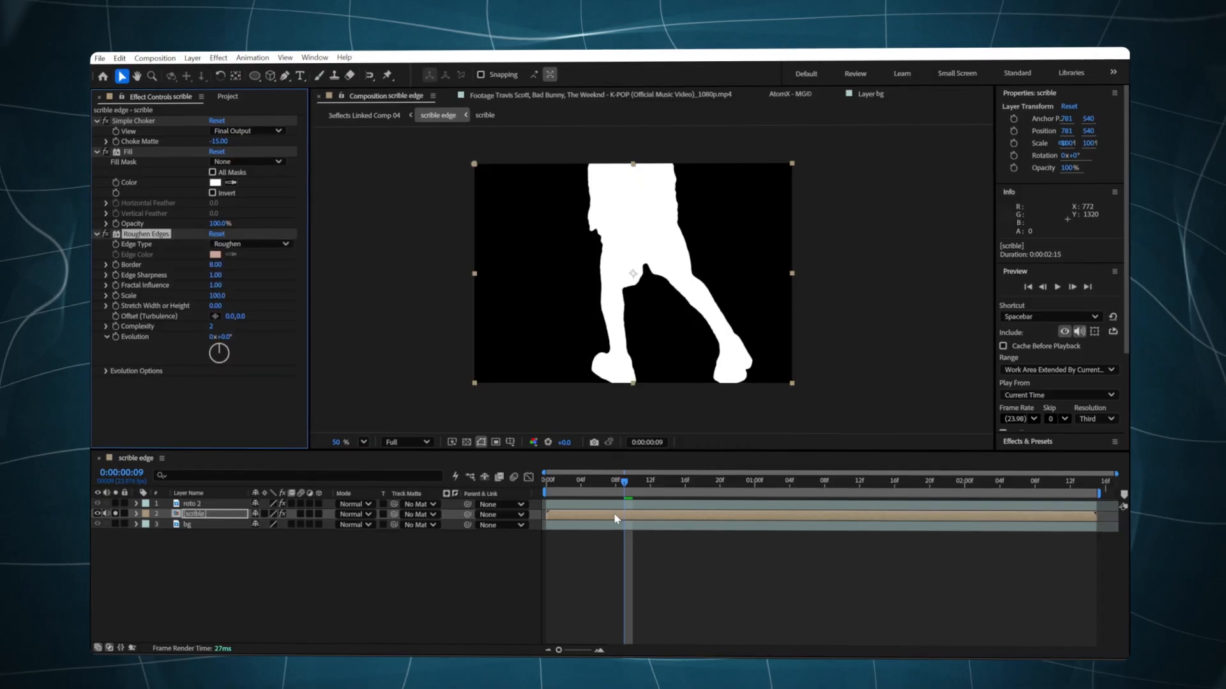
- Set Roughen Edges on the scrible layer to Scale 14, Border 15.40 and Edge Sharpness 1.12
scroll(591, 244, "up", 8)
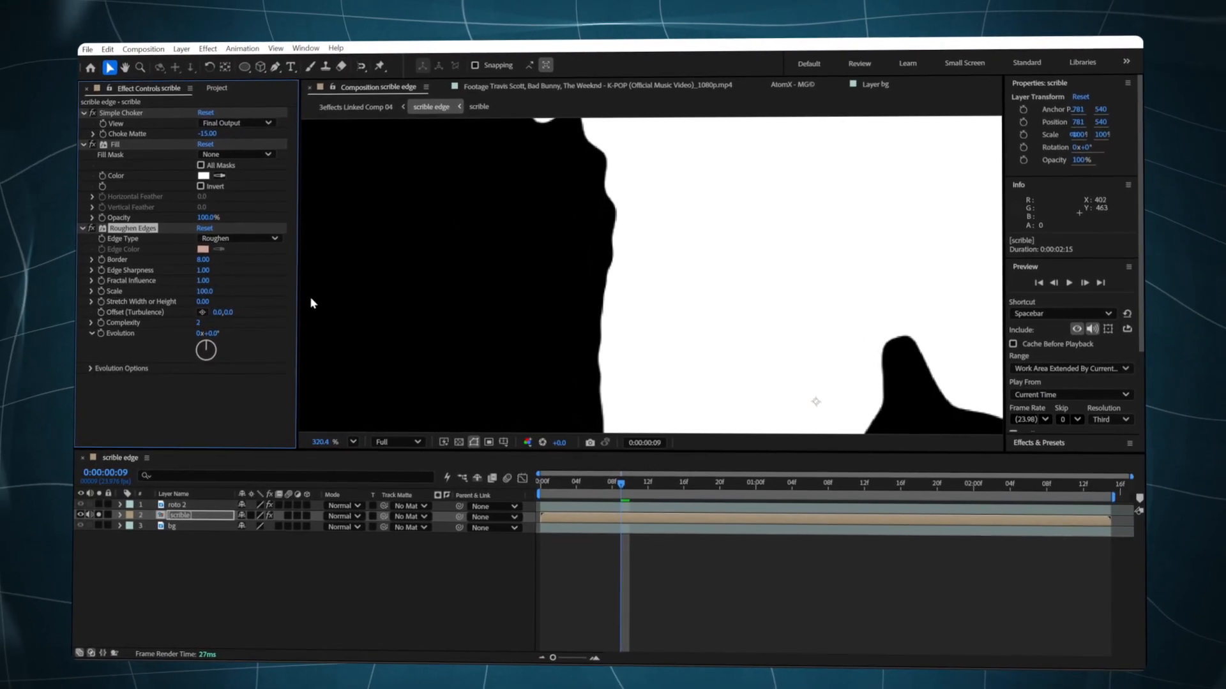
left_click_drag(200, 289, 93, 275)
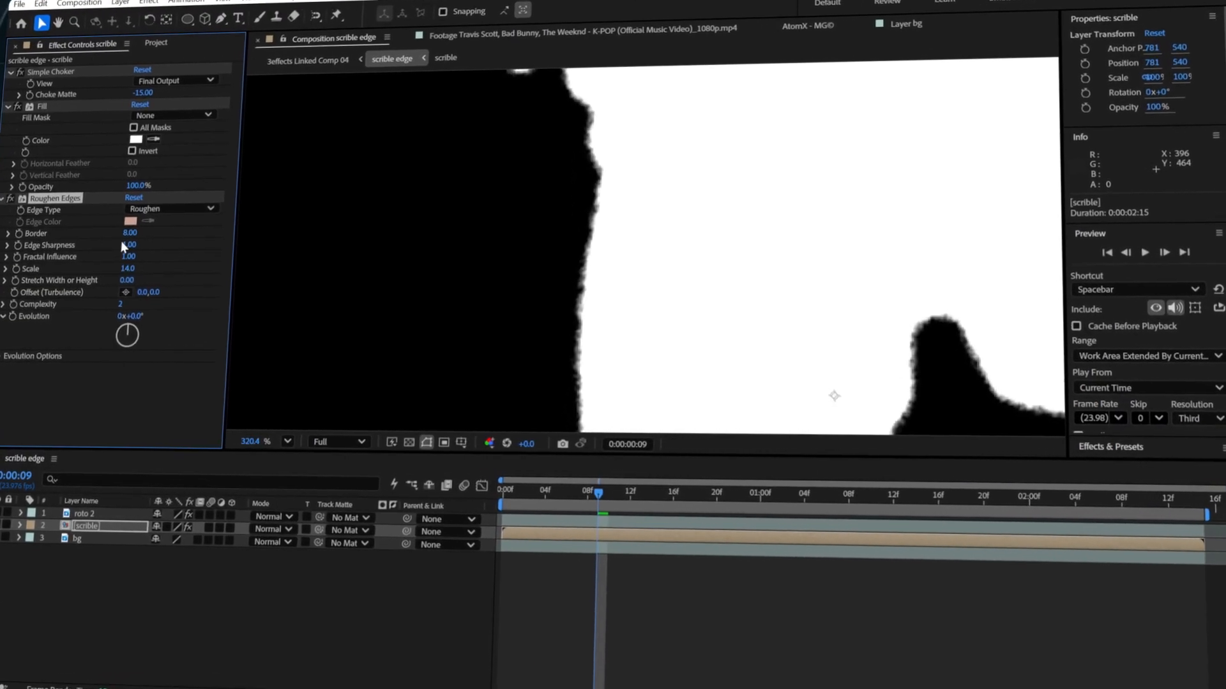
left_click_drag(126, 231, 155, 230)
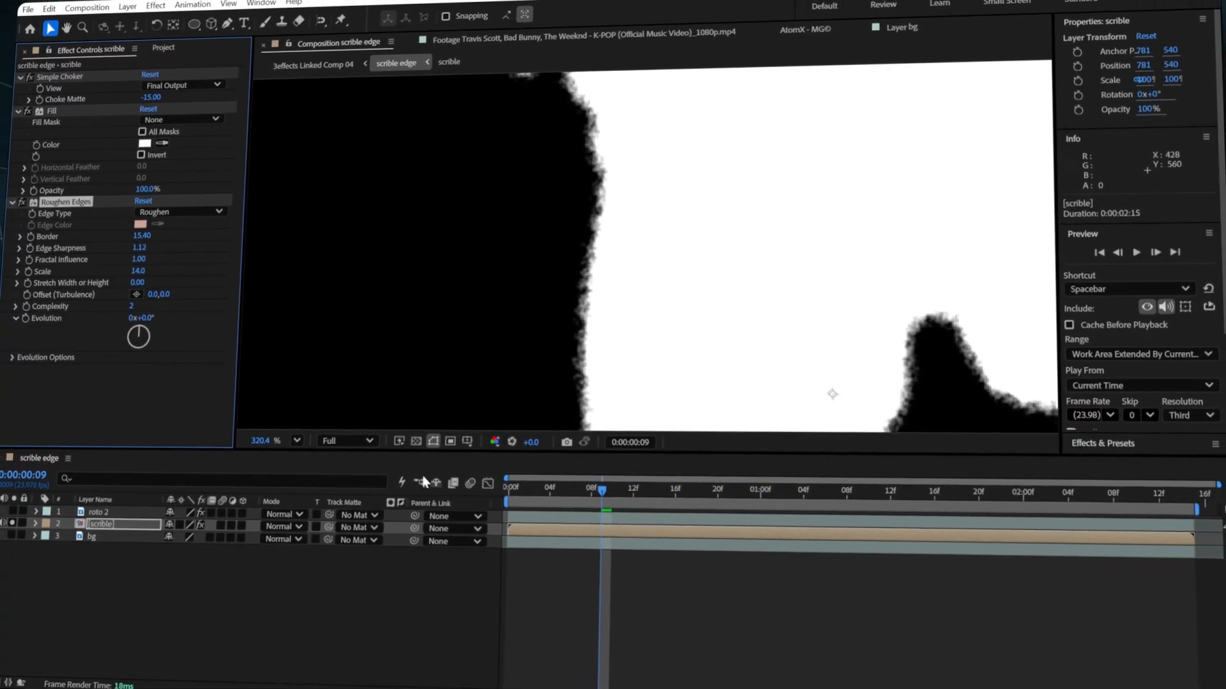
- Keyframe the Roughen Edges Evolution from the first frame to 2x+206° at 0:00:02:14
key("Home")
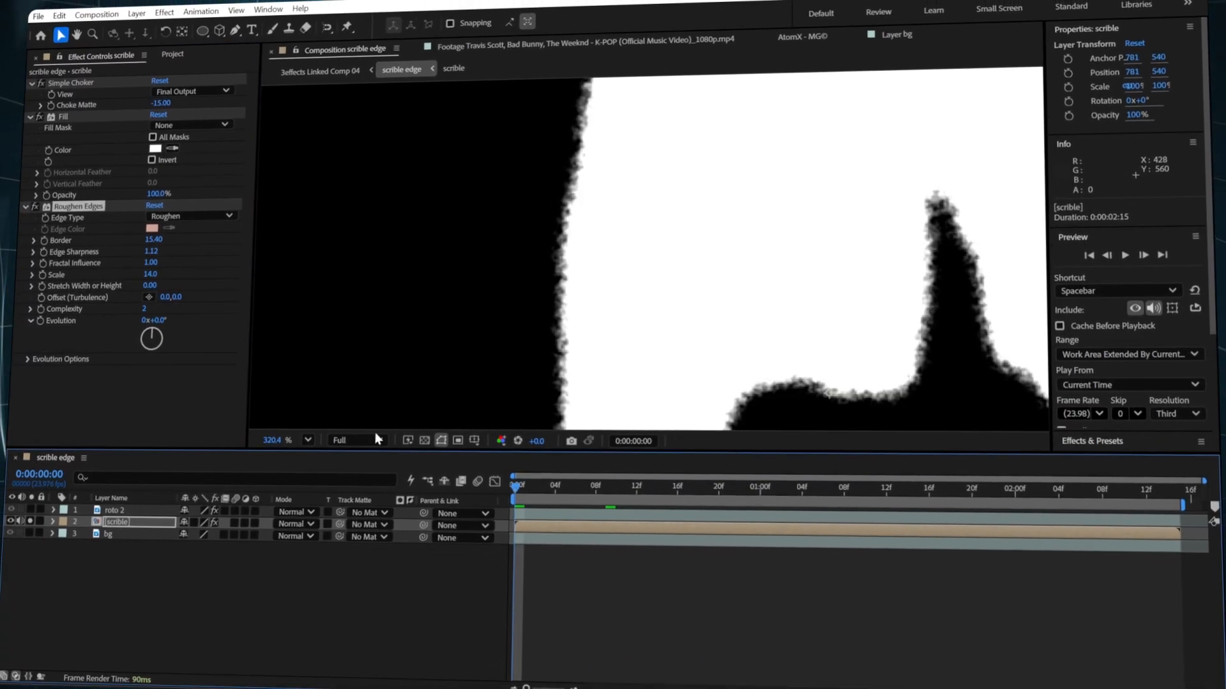
left_click(63, 324)
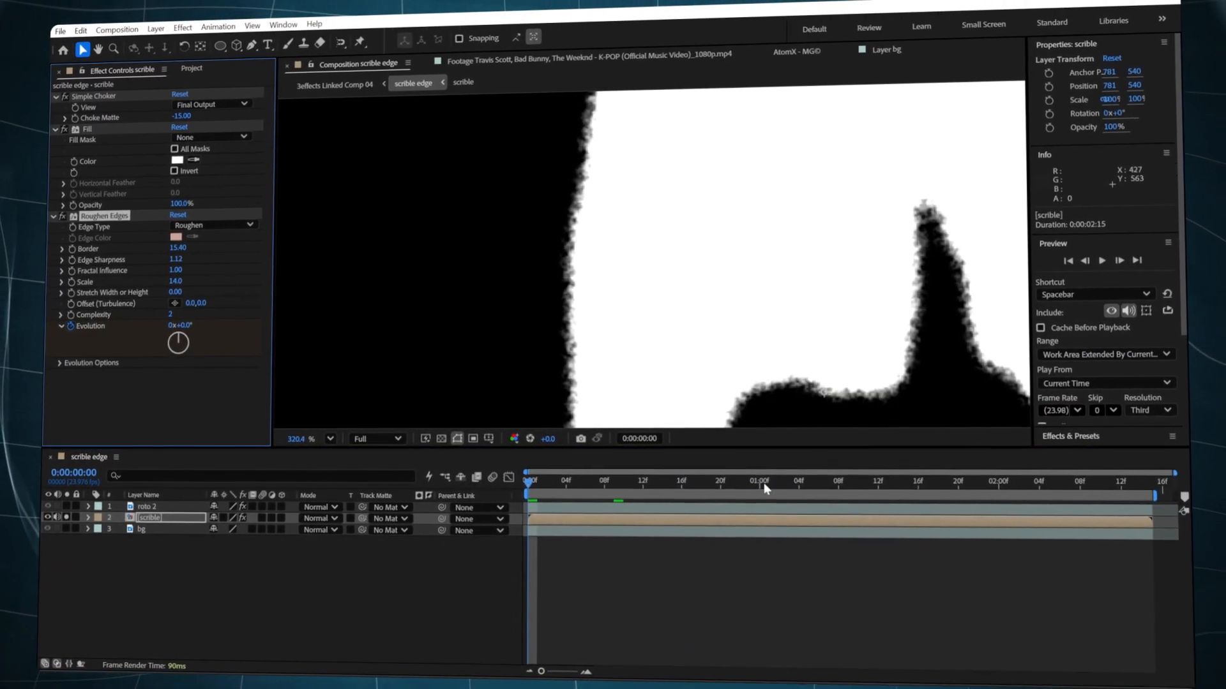
left_click_drag(522, 483, 1154, 484)
scroll(597, 311, "down", 5)
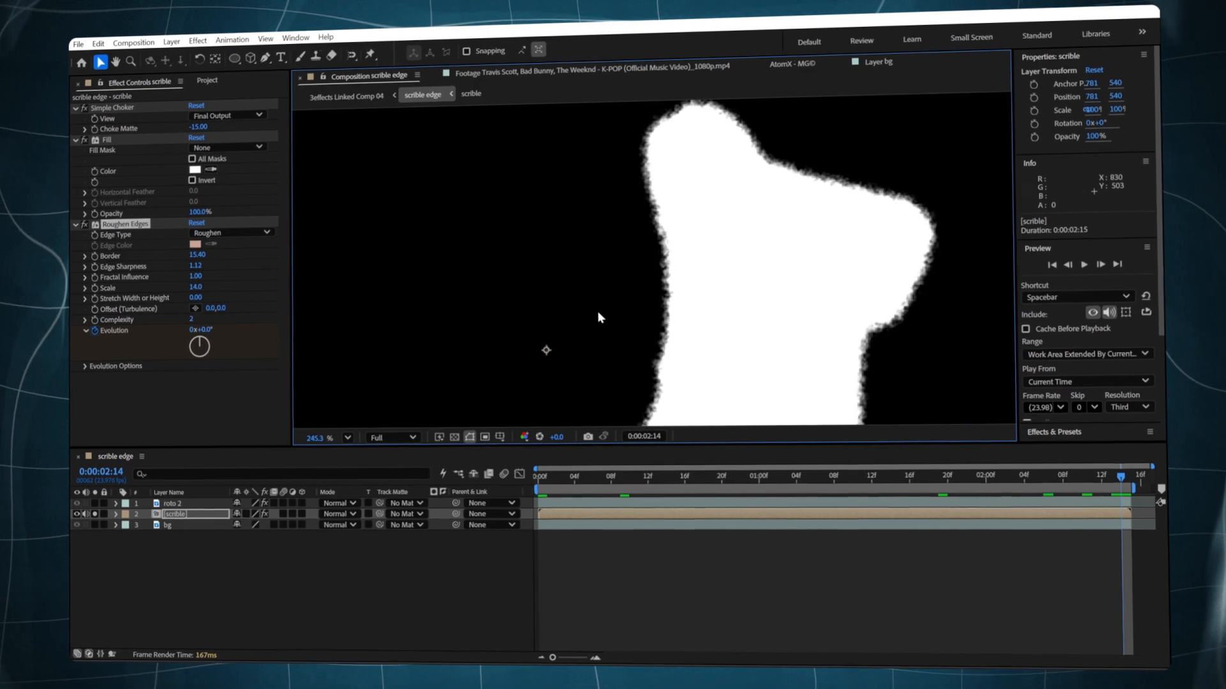
scroll(564, 227, "down", 3)
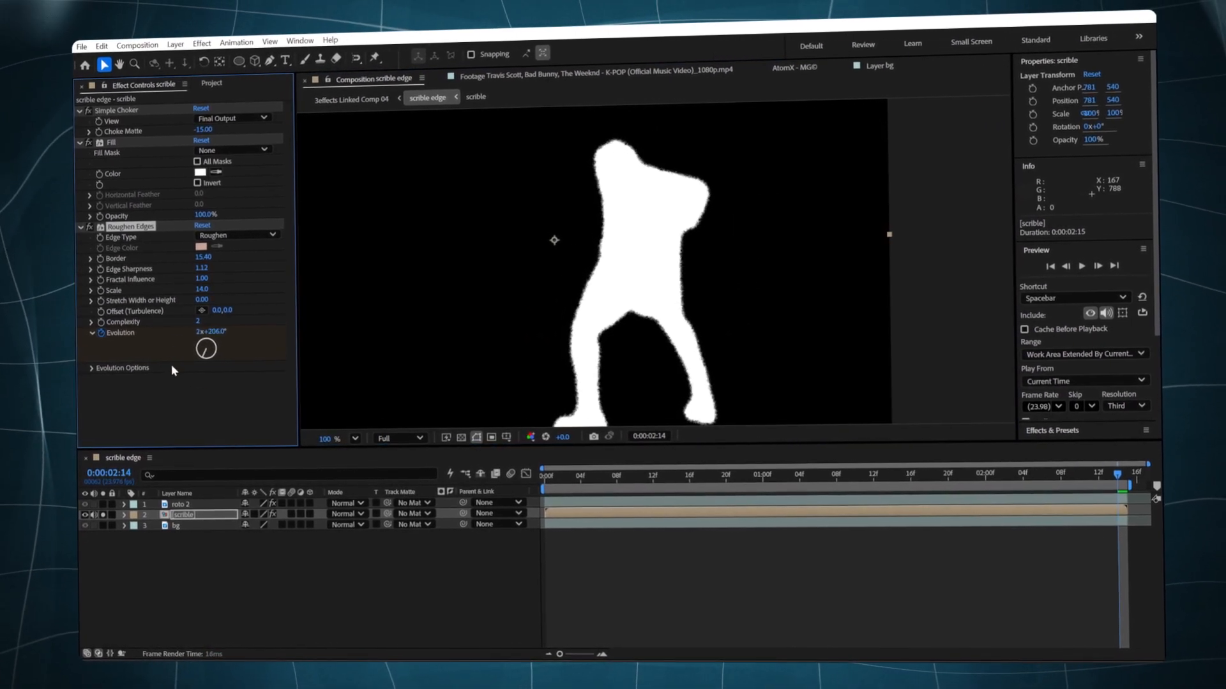
- Return to the first frame, unsolo the scrible layer and preview the scribble outline over the footage
left_click(542, 476)
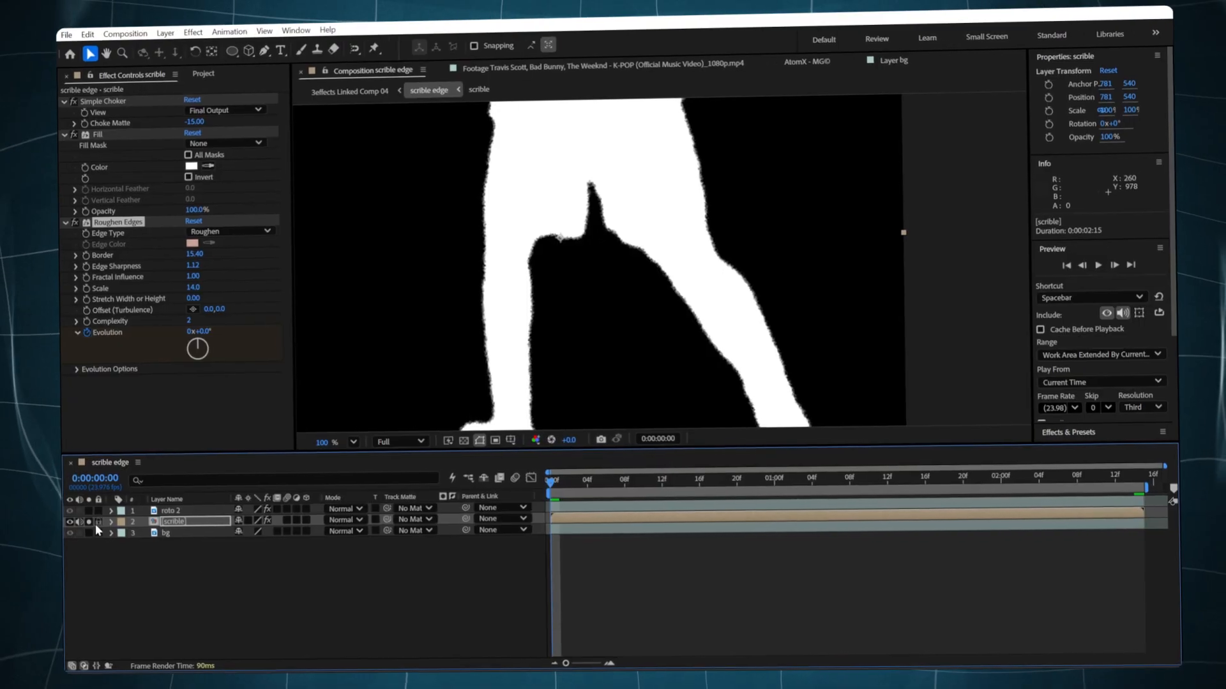
left_click(94, 519)
scroll(627, 285, "down", 6)
key("space")
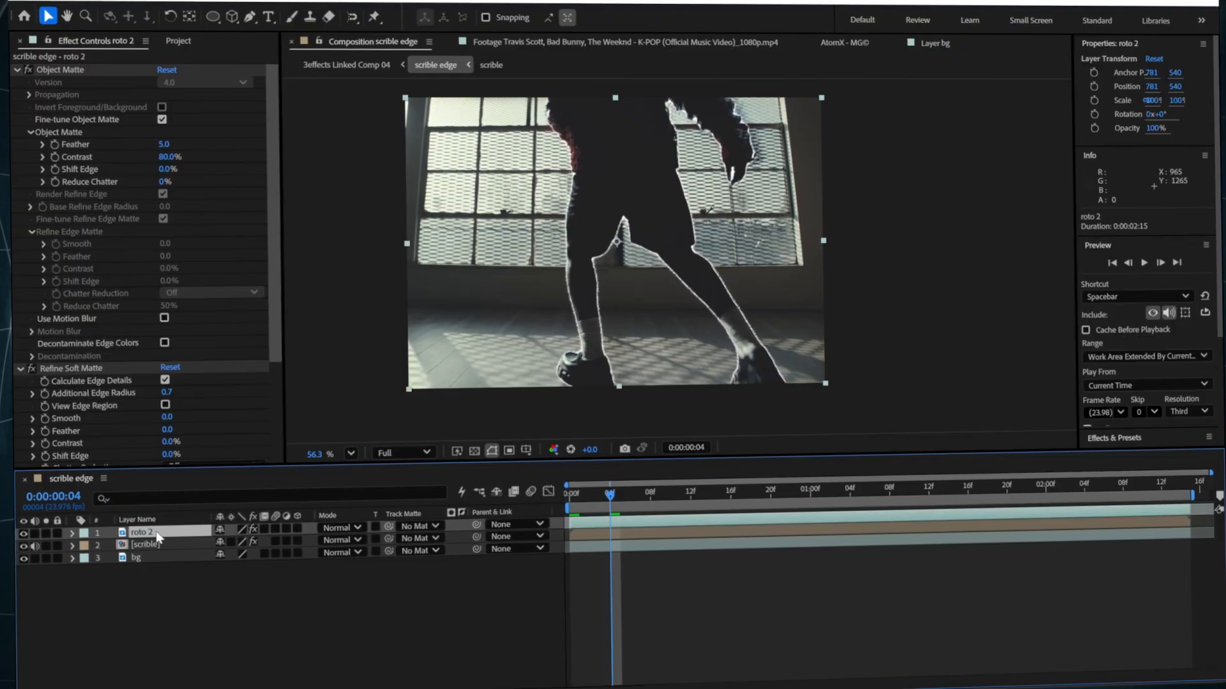
- Duplicate the roto 2 layer, place the copy below scrible and rename it as echo
key("ctrl+d")
left_click_drag(157, 533, 154, 562)
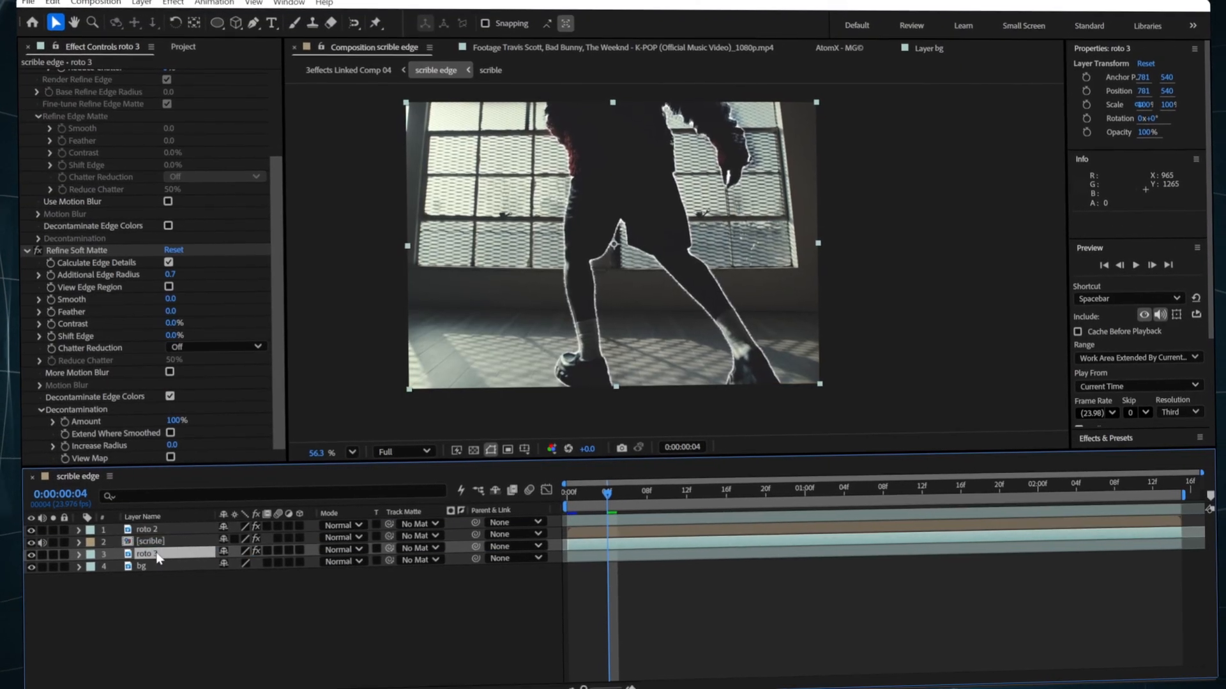
right_click(152, 559)
left_click(200, 489)
type("echo")
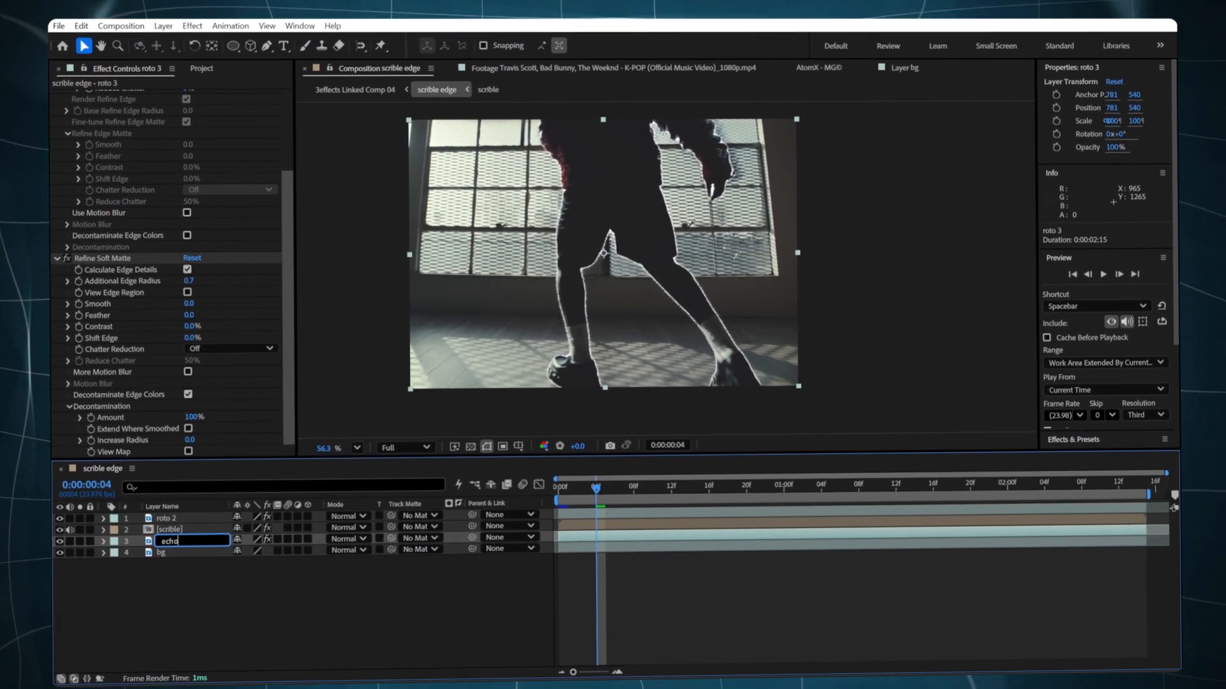
key("Return")
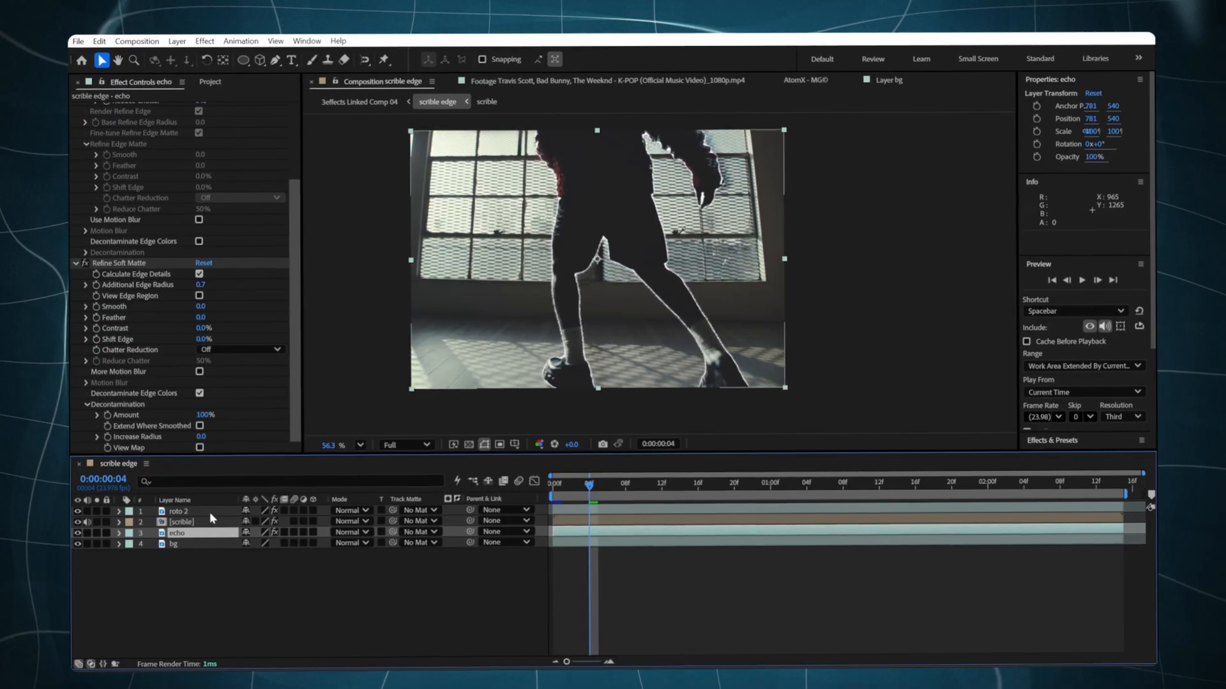
- Pre-compose the echo layer as echo Comp 1, moving all attributes into the new composition
right_click(168, 543)
left_click(237, 429)
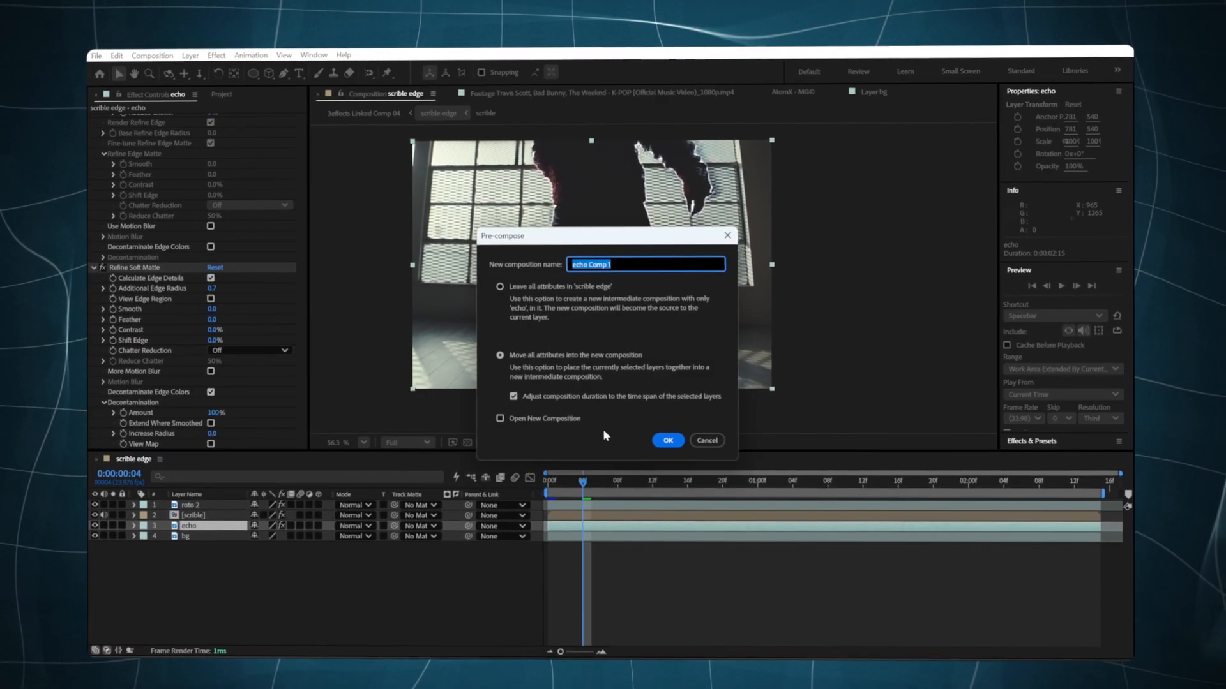
left_click(664, 441)
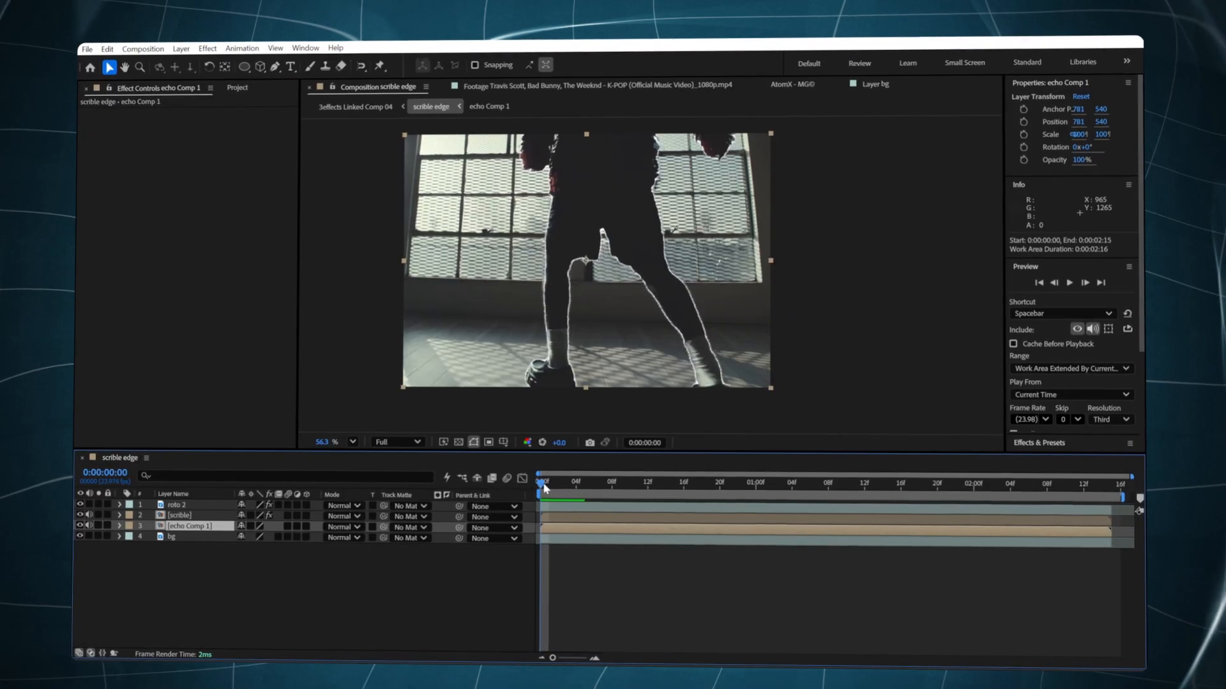
- Apply a Fill effect to the echo Comp 1 layer and set its color to purple (8864FF)
key("ctrl+space")
type("fil")
left_click(528, 487)
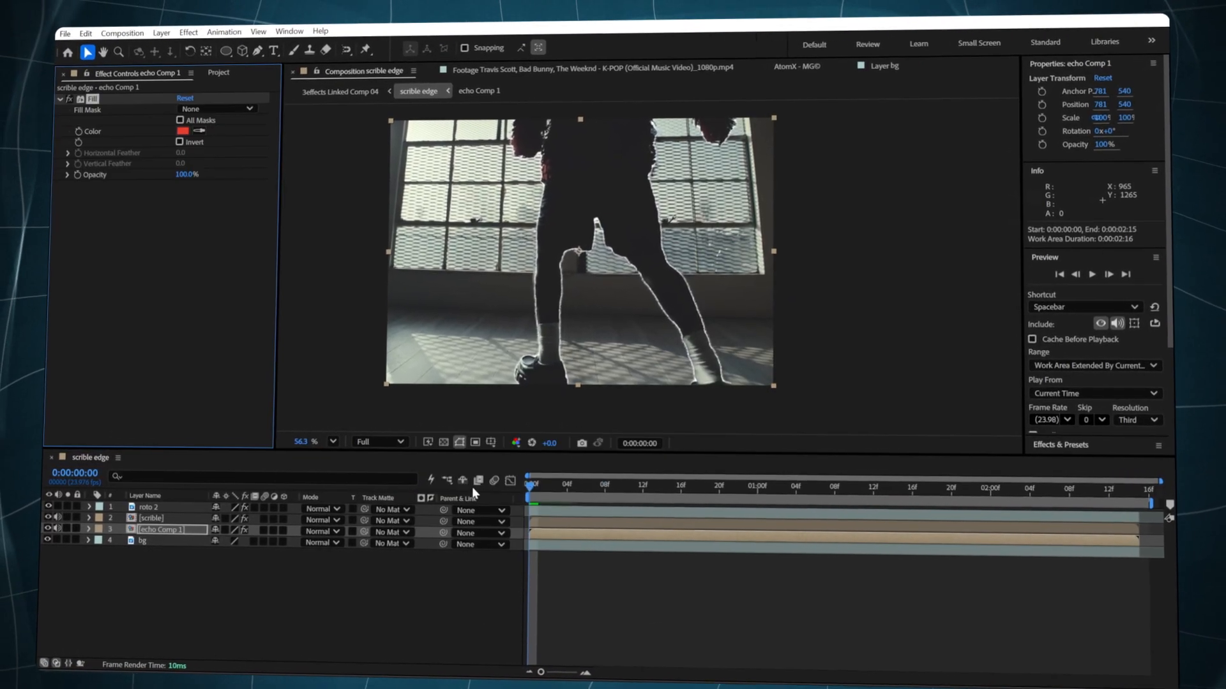
left_click(182, 131)
left_click_drag(1010, 256, 1009, 260)
left_click_drag(960, 218, 919, 208)
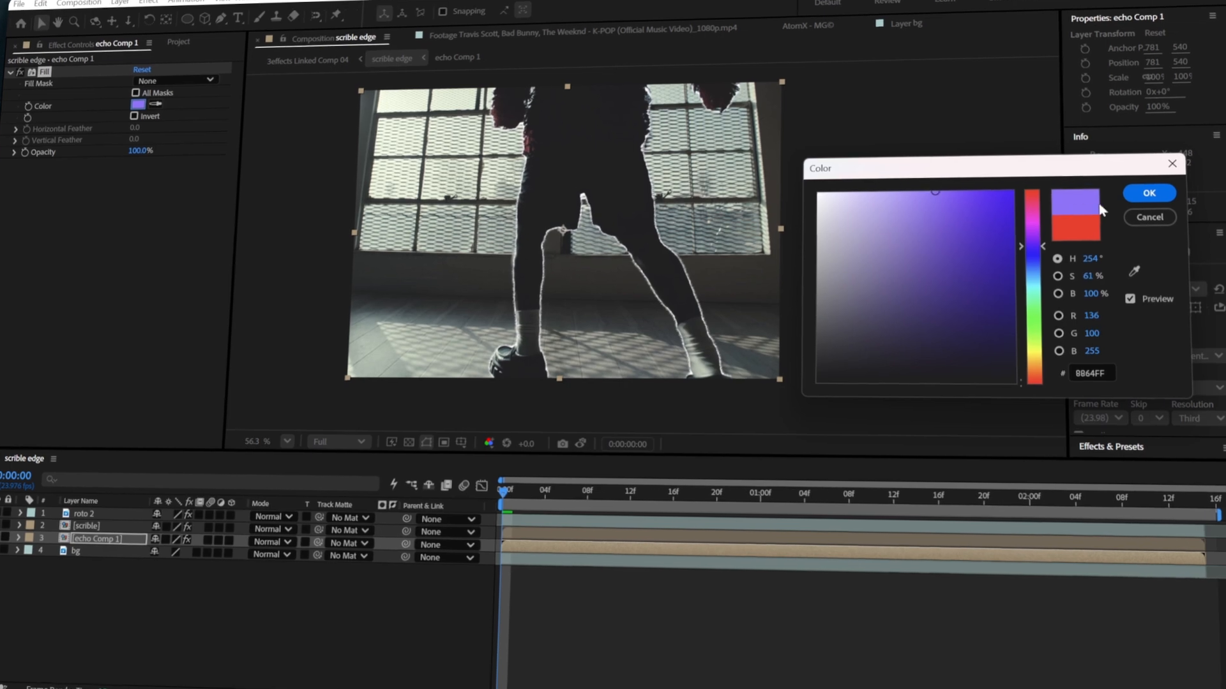
key("Return")
- Apply the Echo effect to echo Comp 1 with Number Of Echoes set to 10 and Decay set to 0.5
key("ctrl+space")
type("echo")
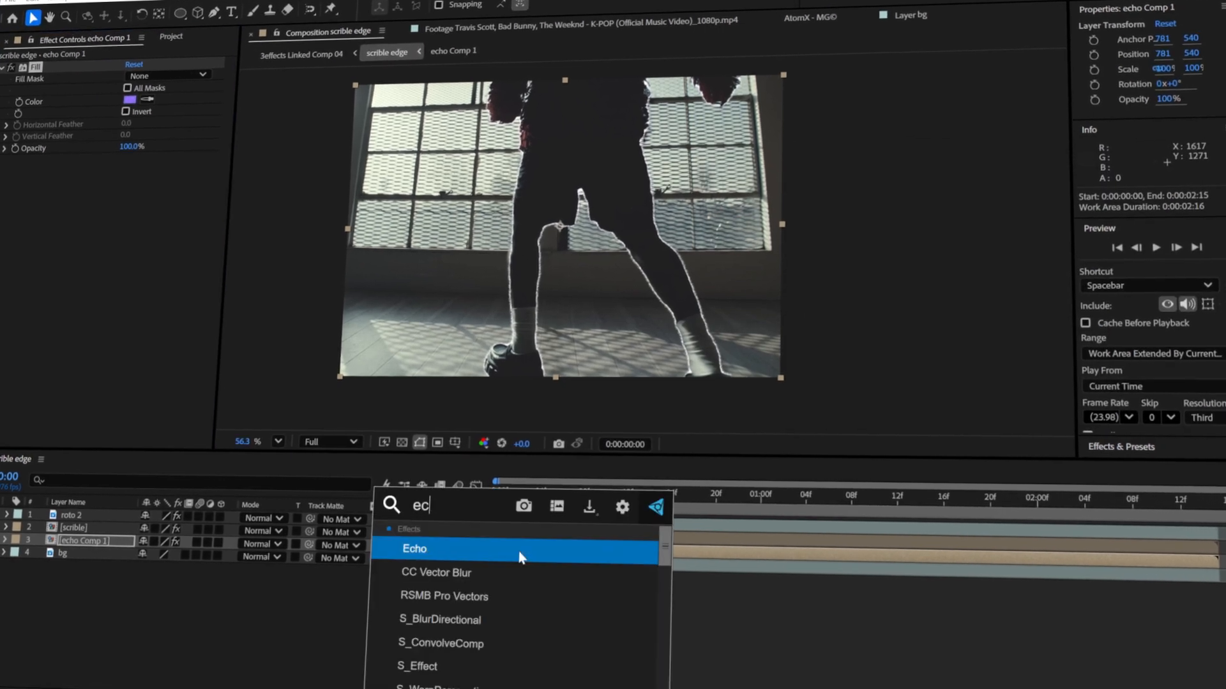
left_click(419, 554)
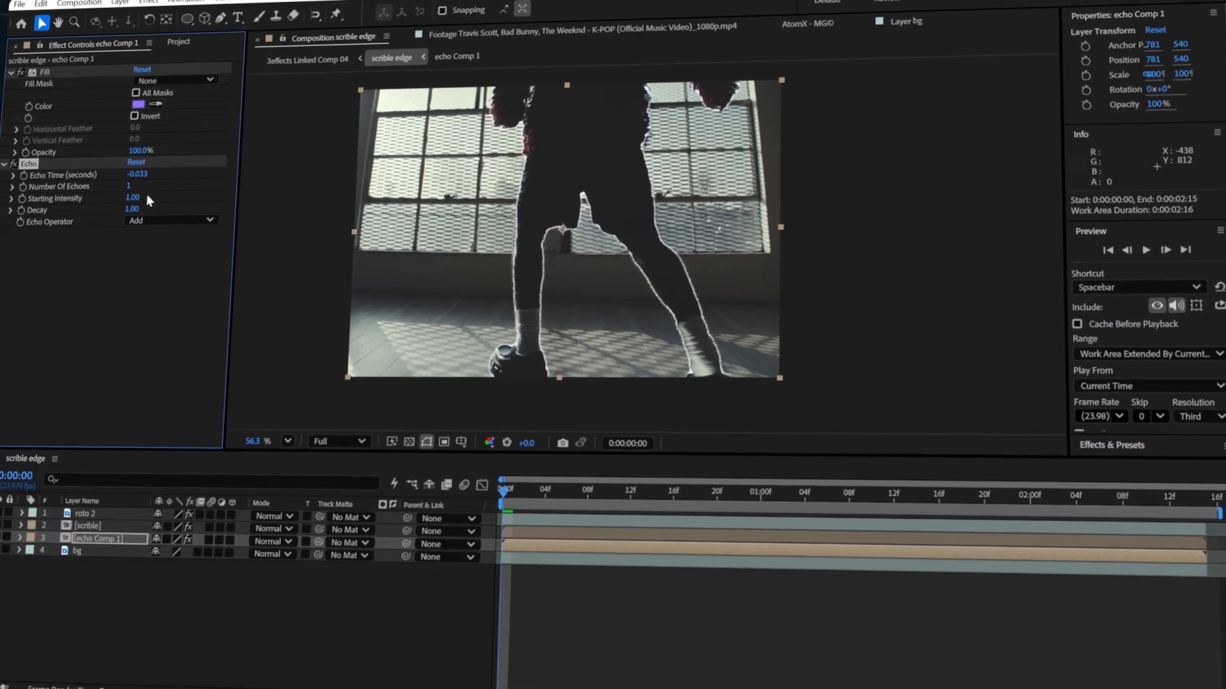
left_click(125, 184)
type("10")
key("Return")
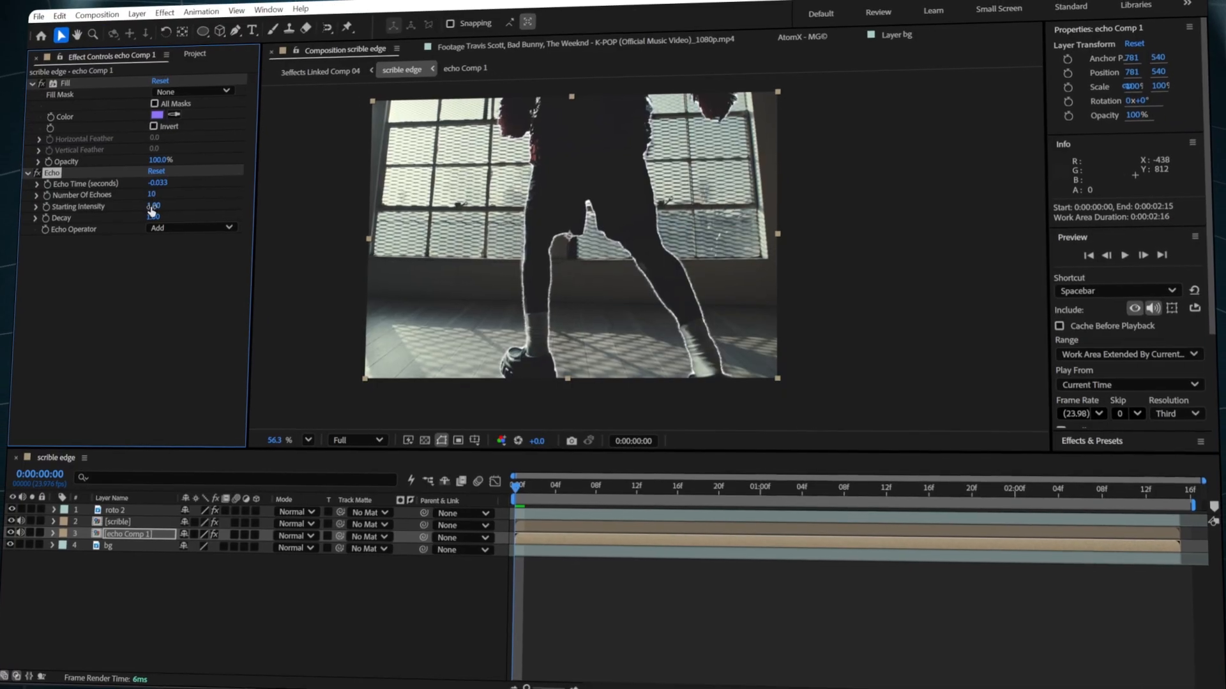
left_click(147, 215)
type("0.5")
key("Return")
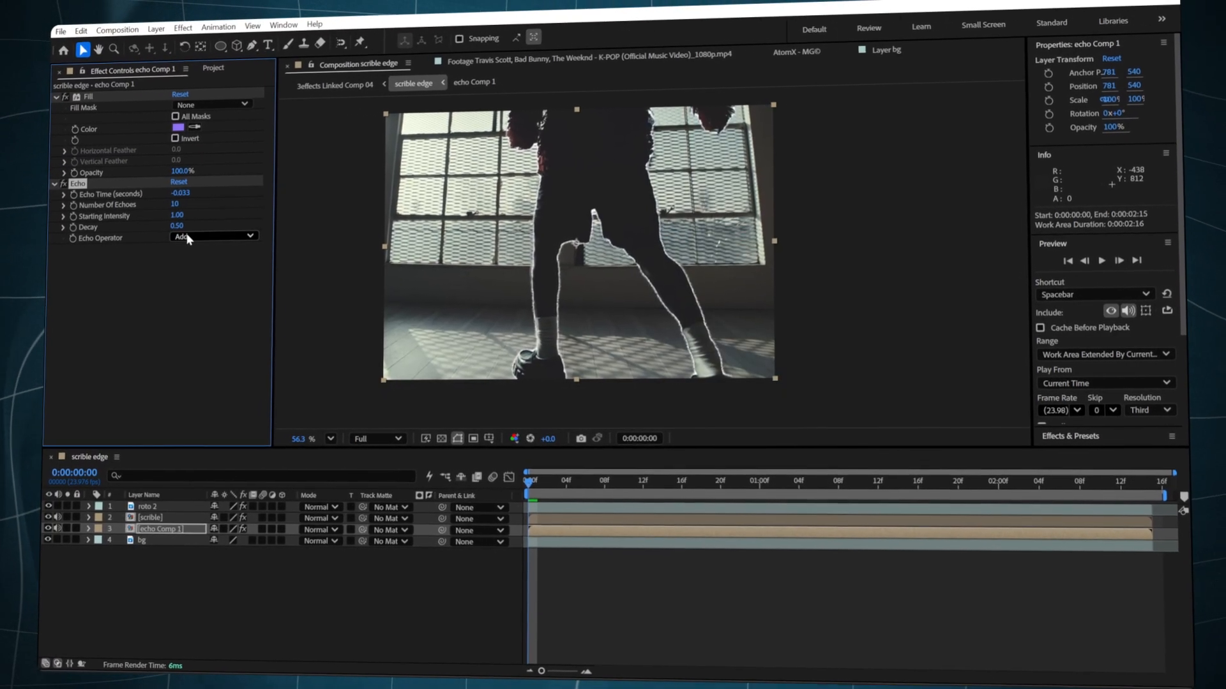
- Apply Directional Blur to echo Comp 1 with Direction 90° and Blur Length 25
left_click_drag(544, 484, 556, 484)
key("ctrl+space")
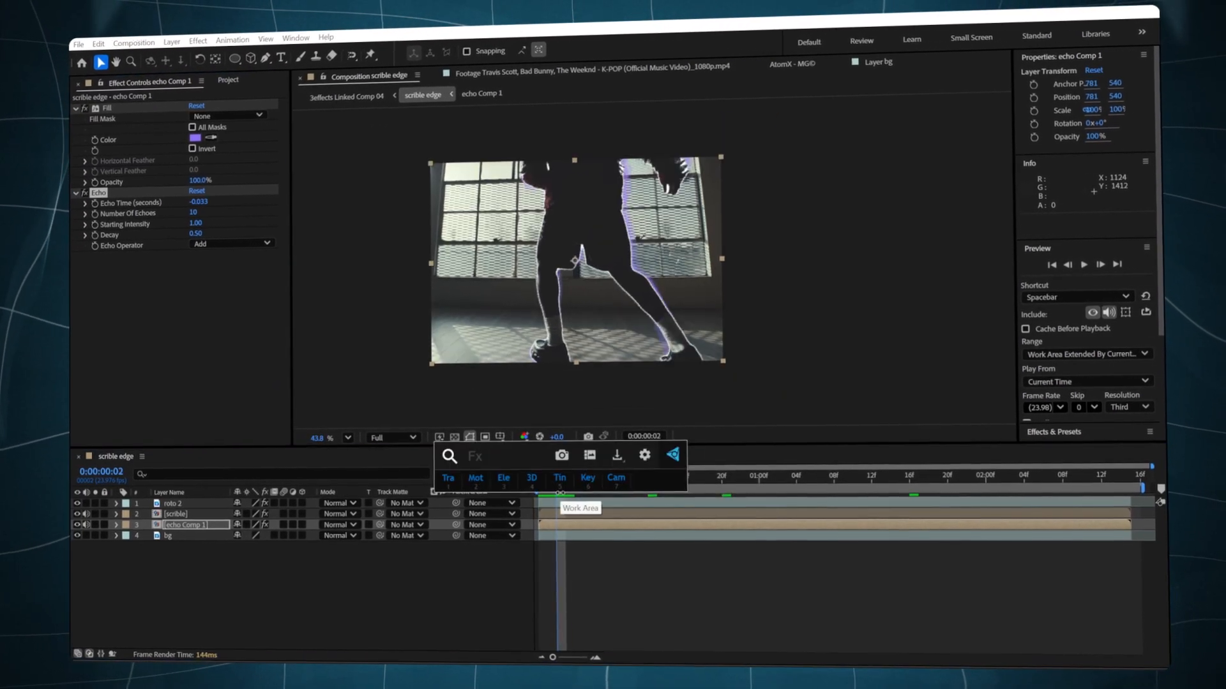
type("direct")
left_click(511, 492)
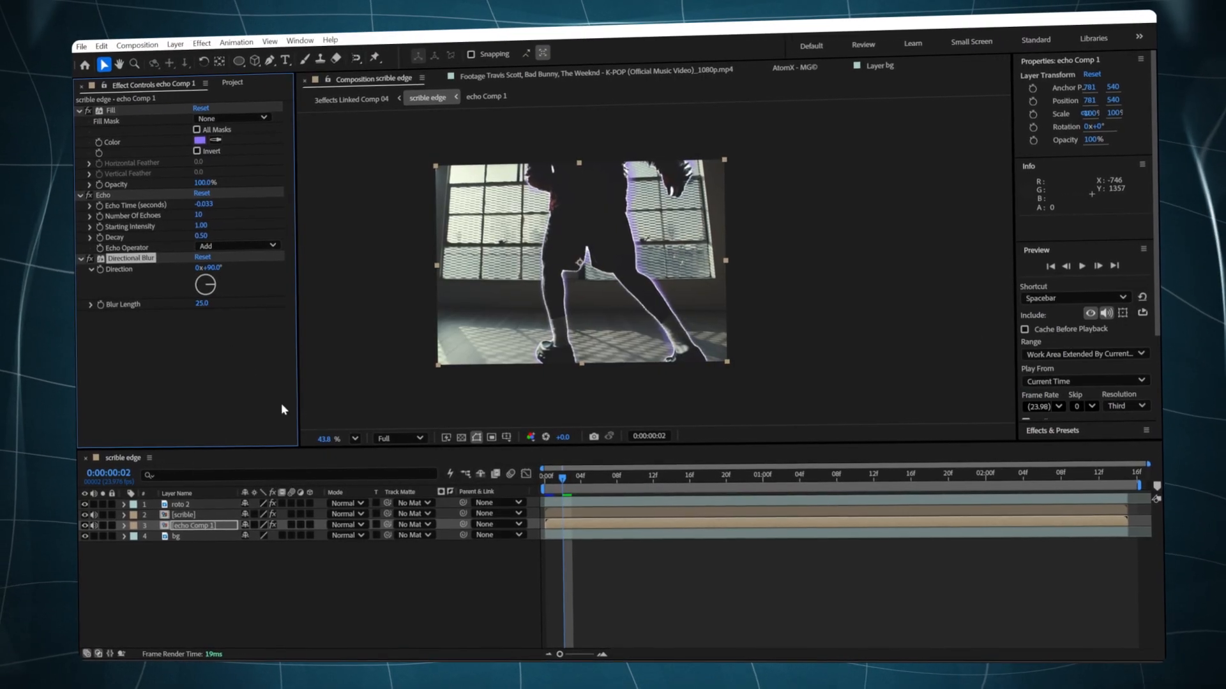
- Set the blending mode of echo Comp 1 to Screen and preview the composition from the start
left_click(342, 524)
left_click(390, 254)
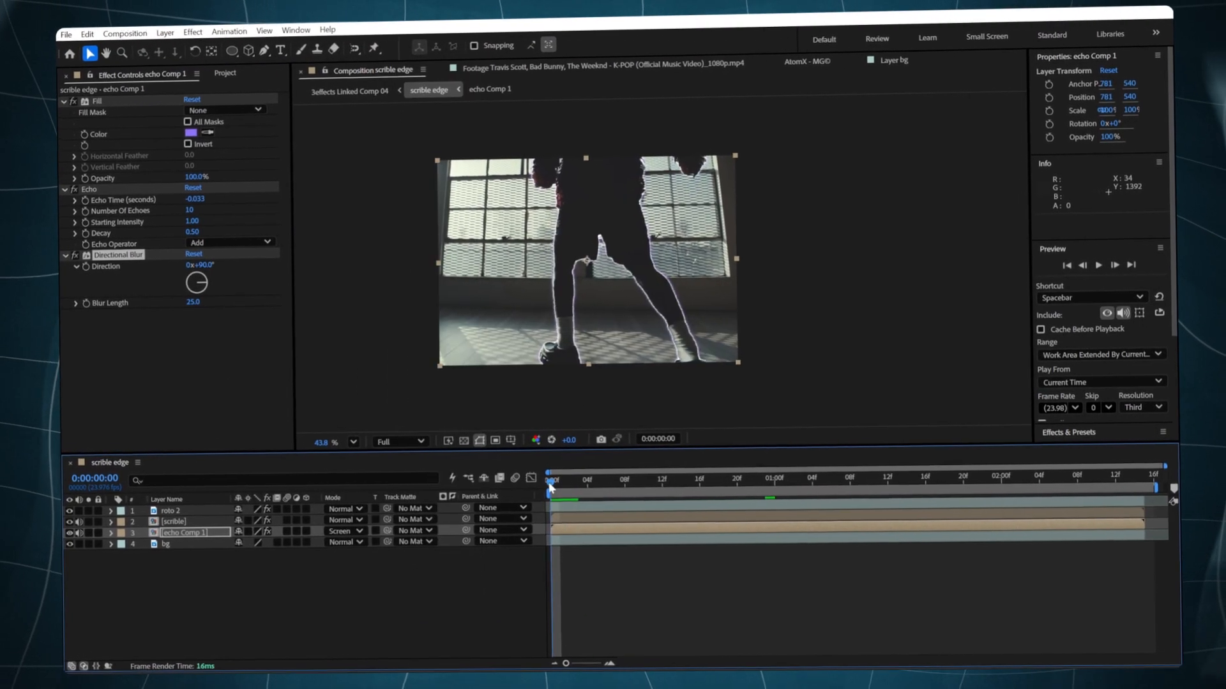
key("space")
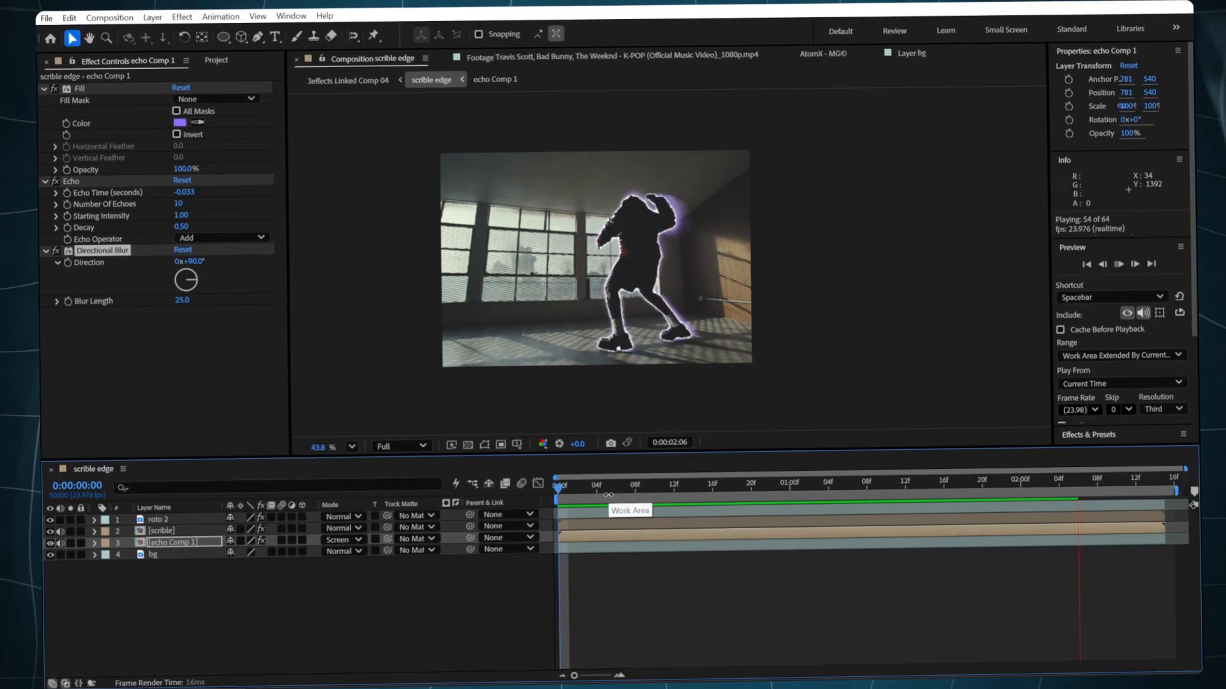
- Apply the Extract effect to the bg layer with Black Point 43 and Black Softness 21
left_click(580, 549)
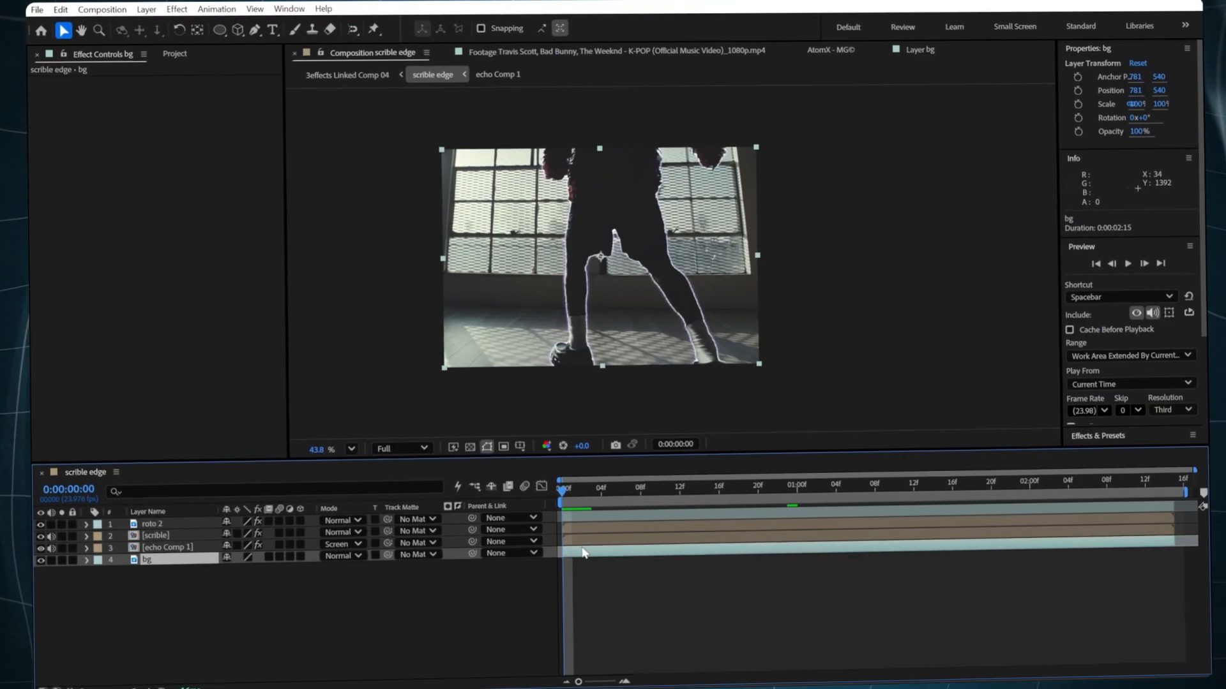
key("ctrl+space")
type("ex")
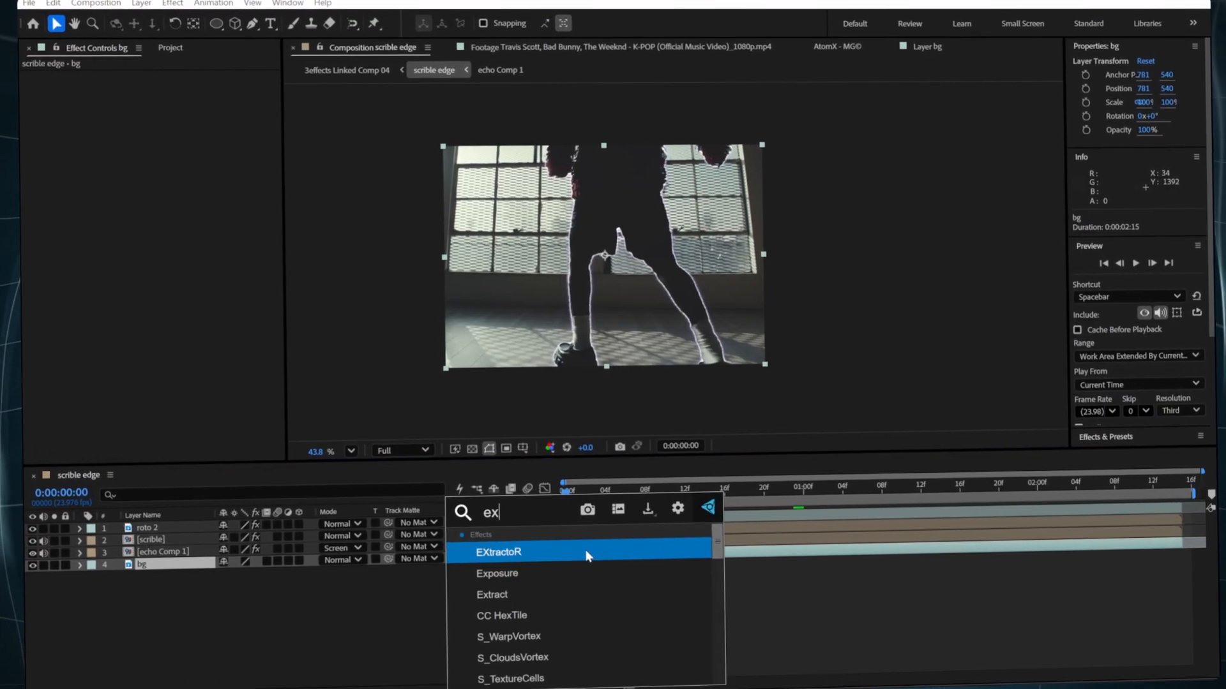
left_click(514, 576)
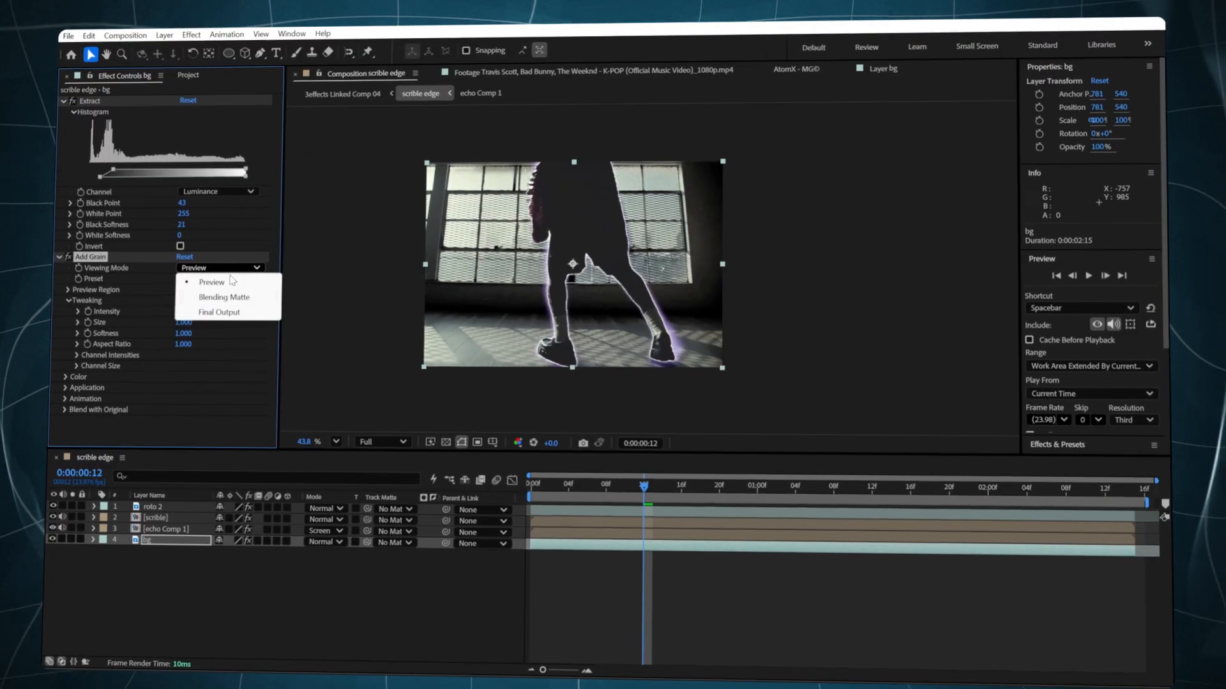
- Set Add Grain on the bg layer to Final Output viewing mode with Intensity 3, and preview the result
left_click(213, 311)
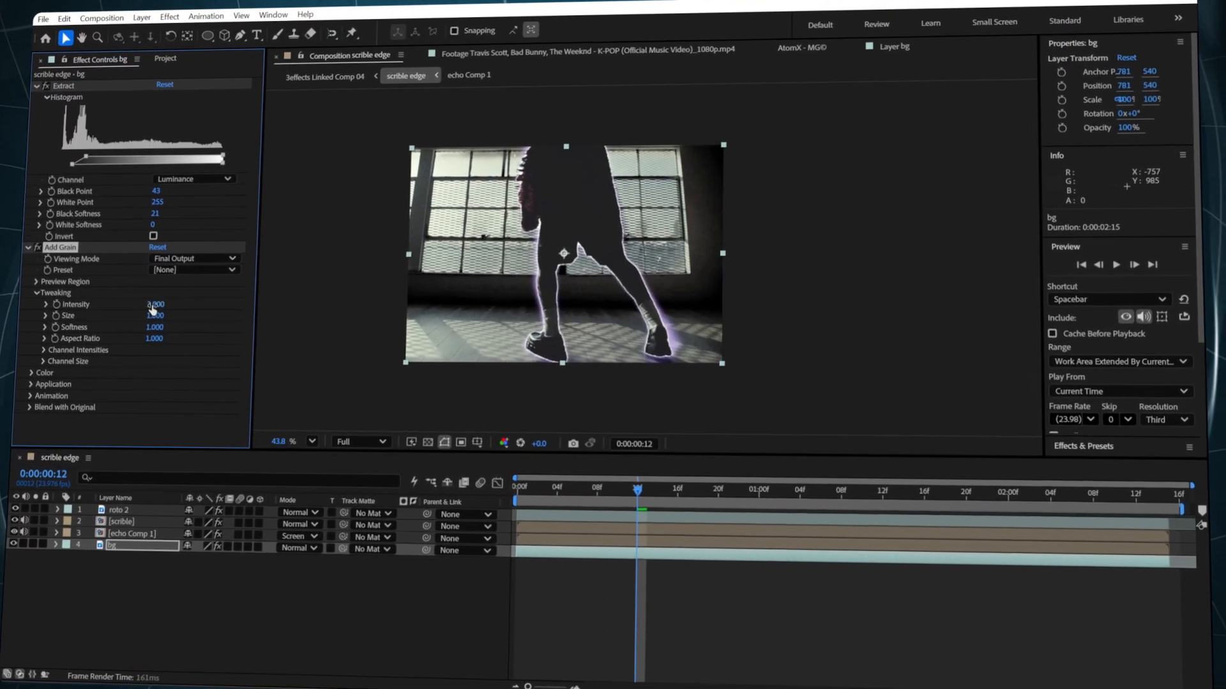
left_click(509, 489)
key("space")
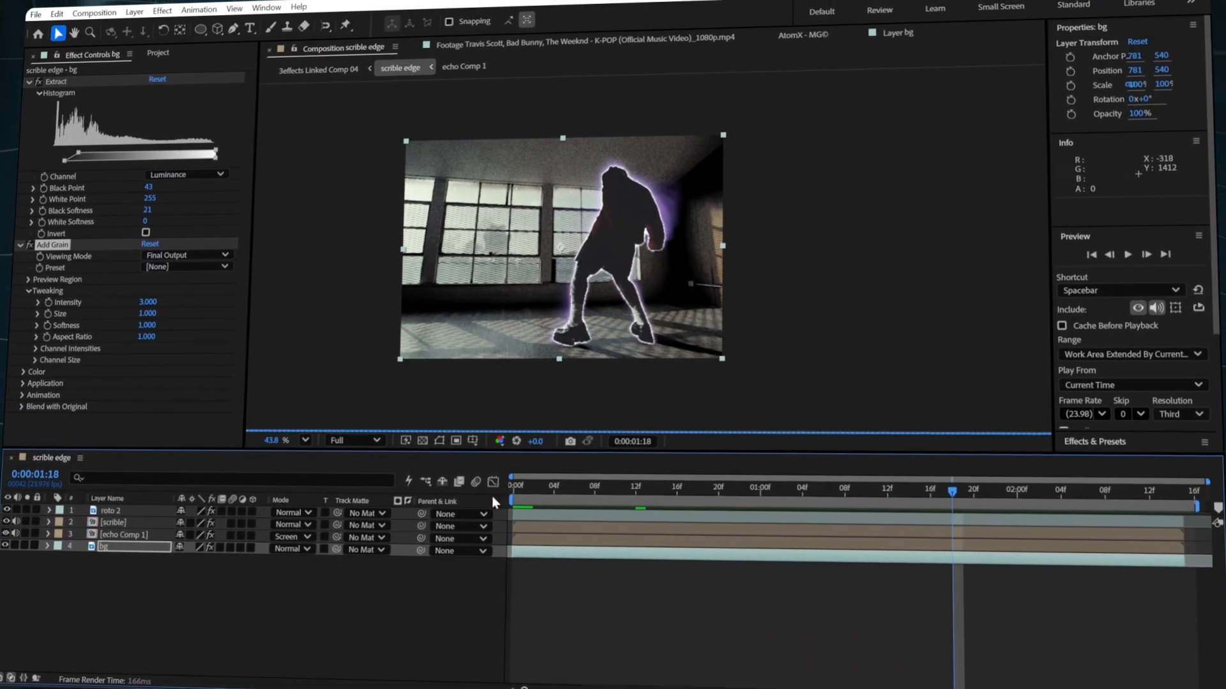
- Apply the Add Grain effect to the roto 2 layer
left_click(513, 492)
key("ctrl+space")
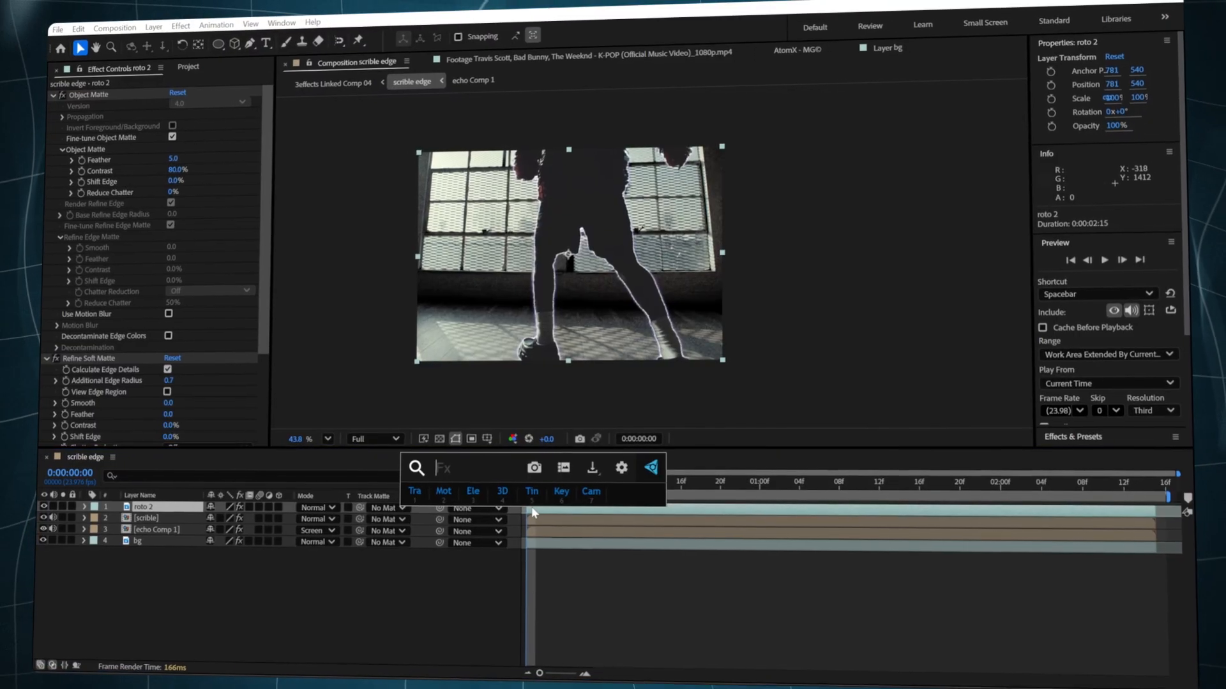
type("add")
key("Return")
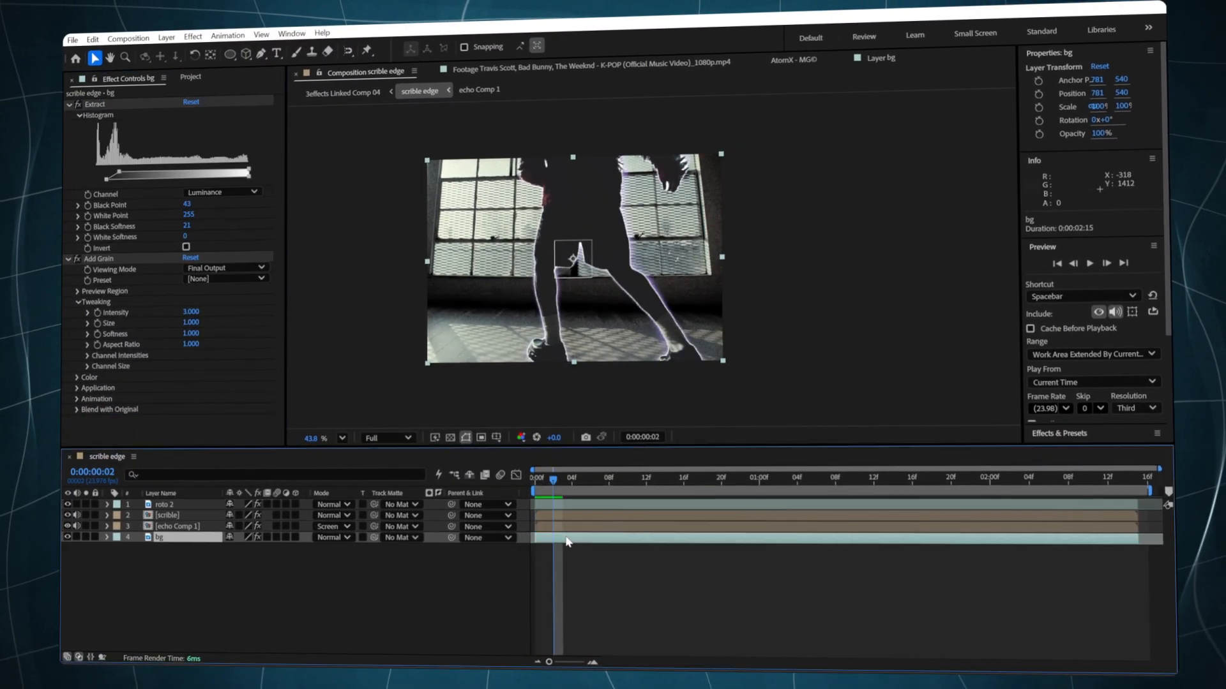
- Apply the Curves effect to the bg layer and shape the RGB curve into a gentle S for more contrast
key("ctrl+space")
type("c")
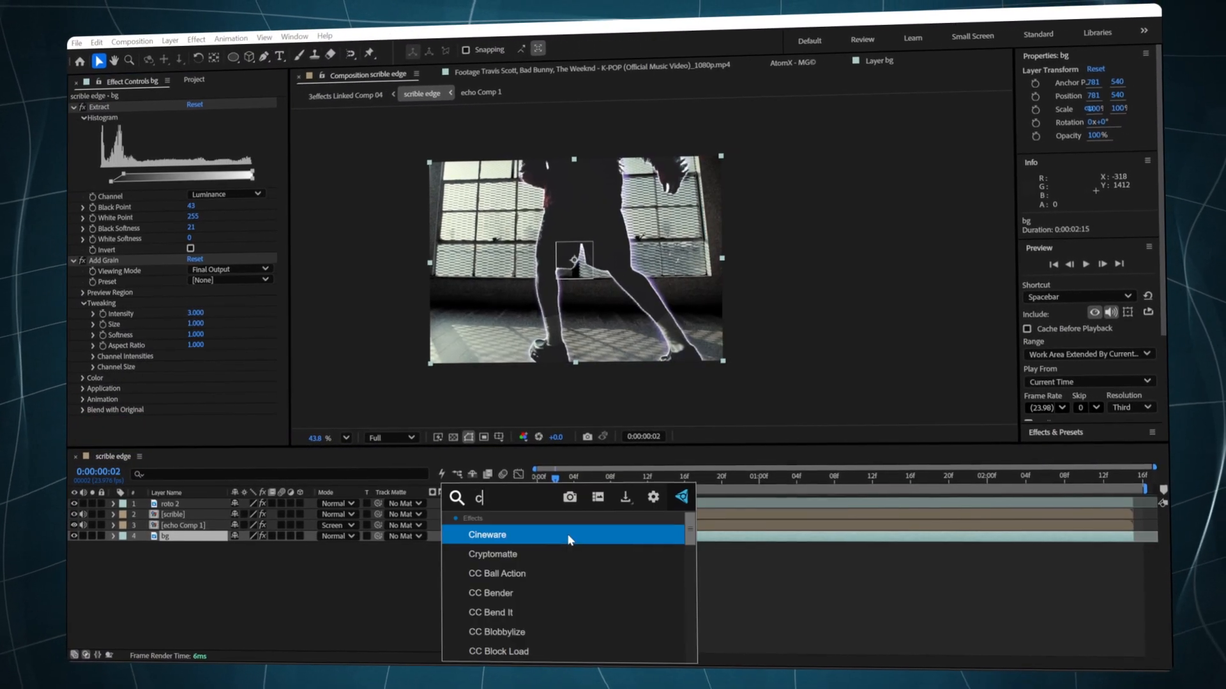
type("ur")
left_click(509, 551)
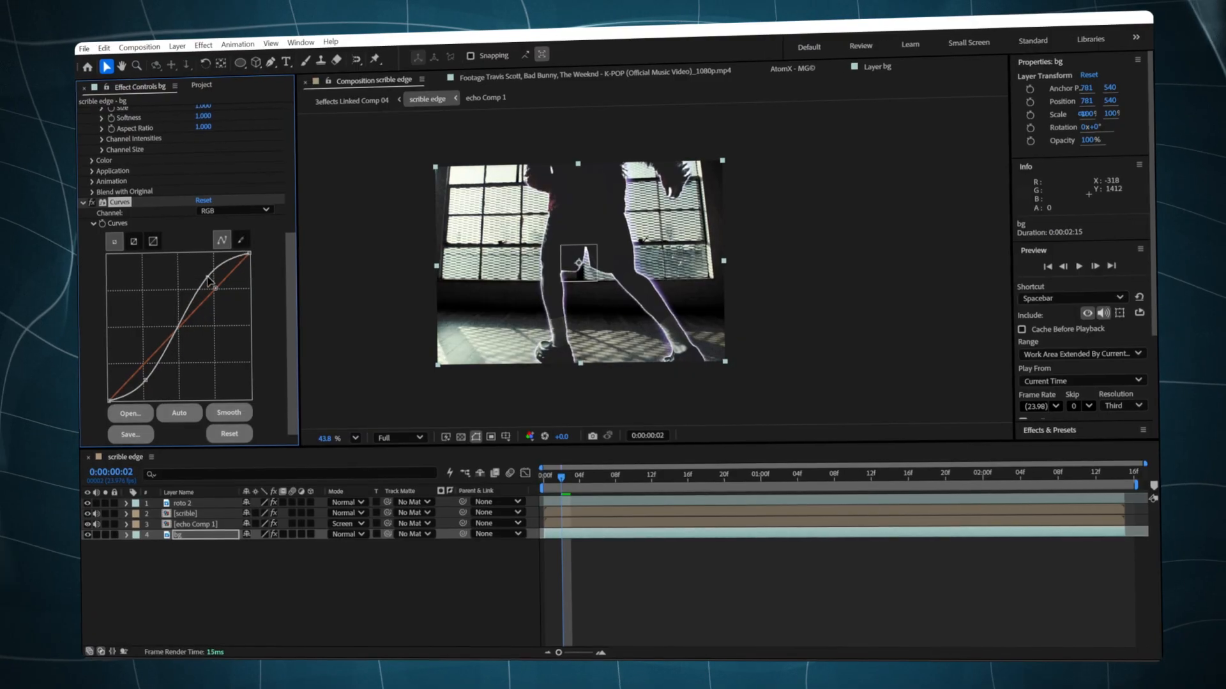
- Preview the scrible edge composition to check the background contrast and the grain on the roto 2 layer
key("comma")
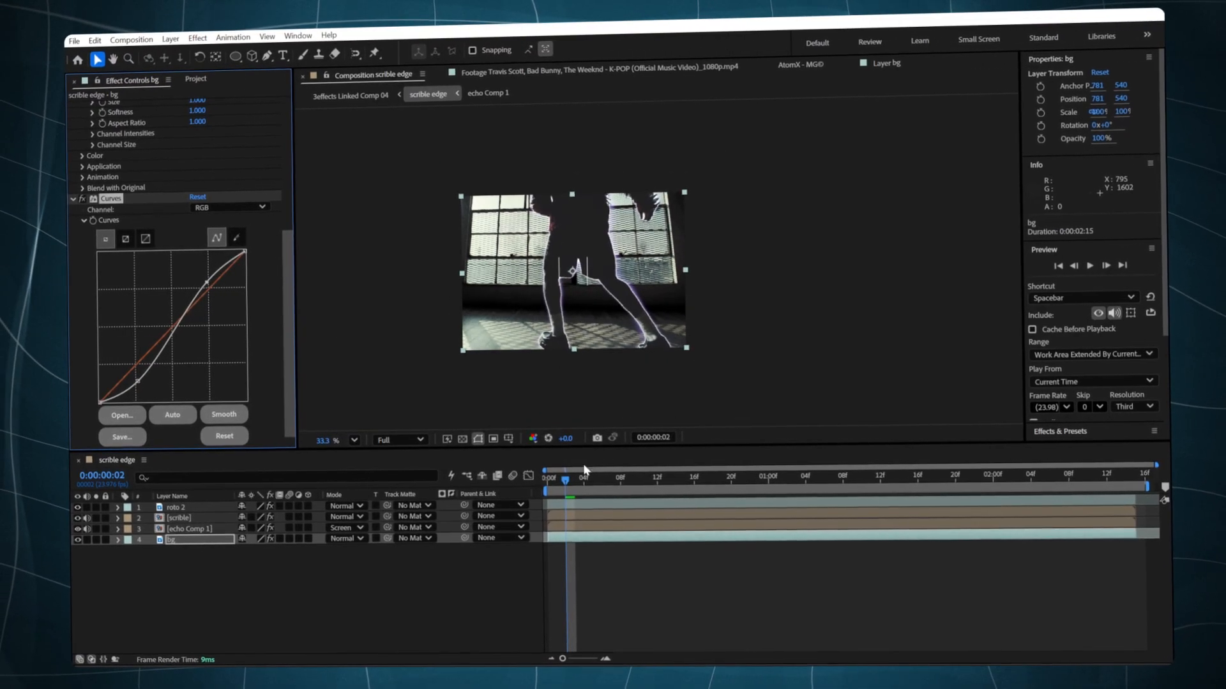
key("space")
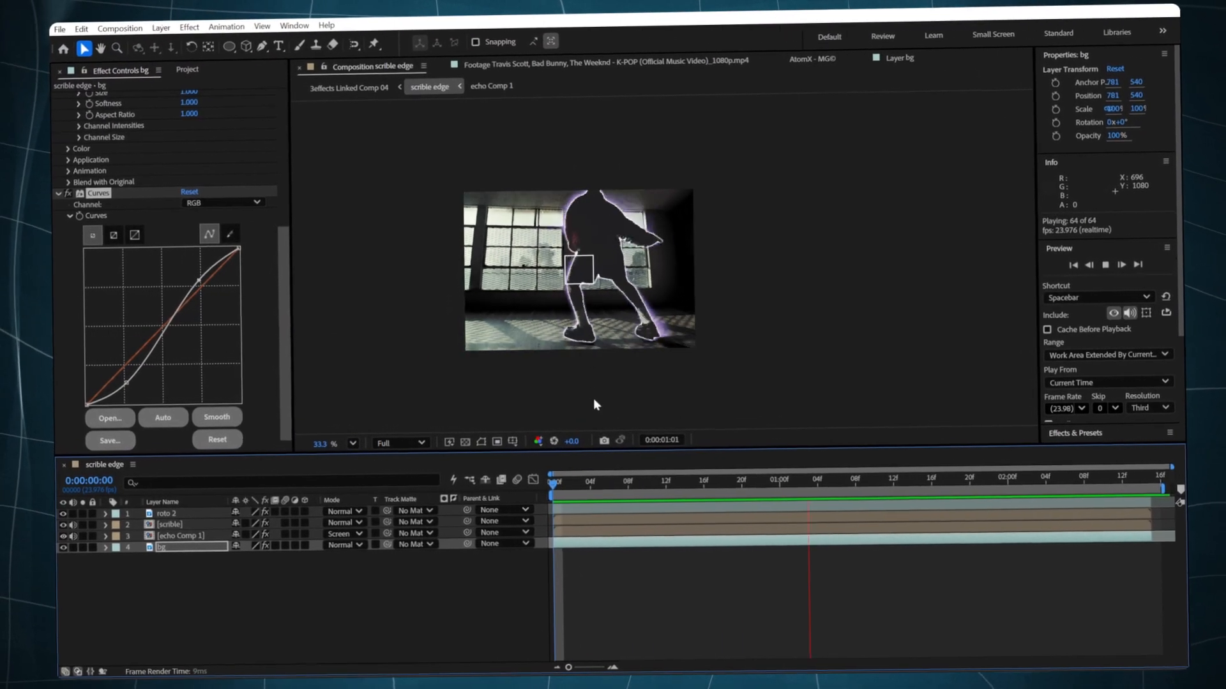
key("space")
left_click(619, 572)
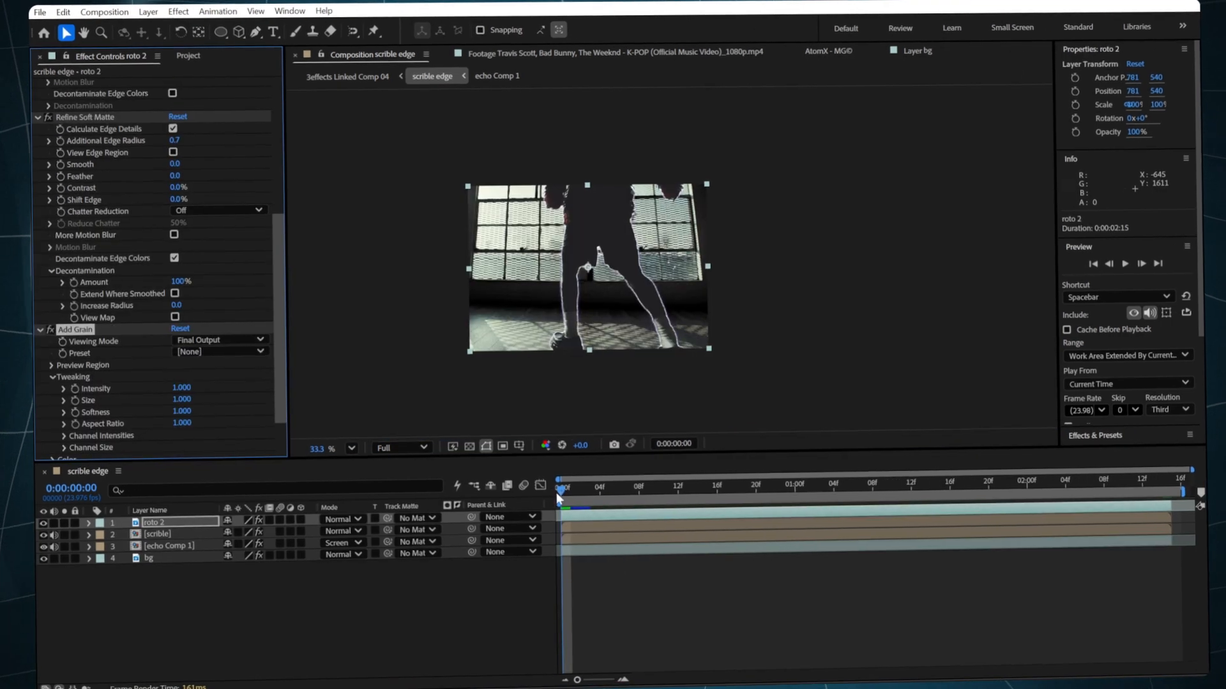
key("space")
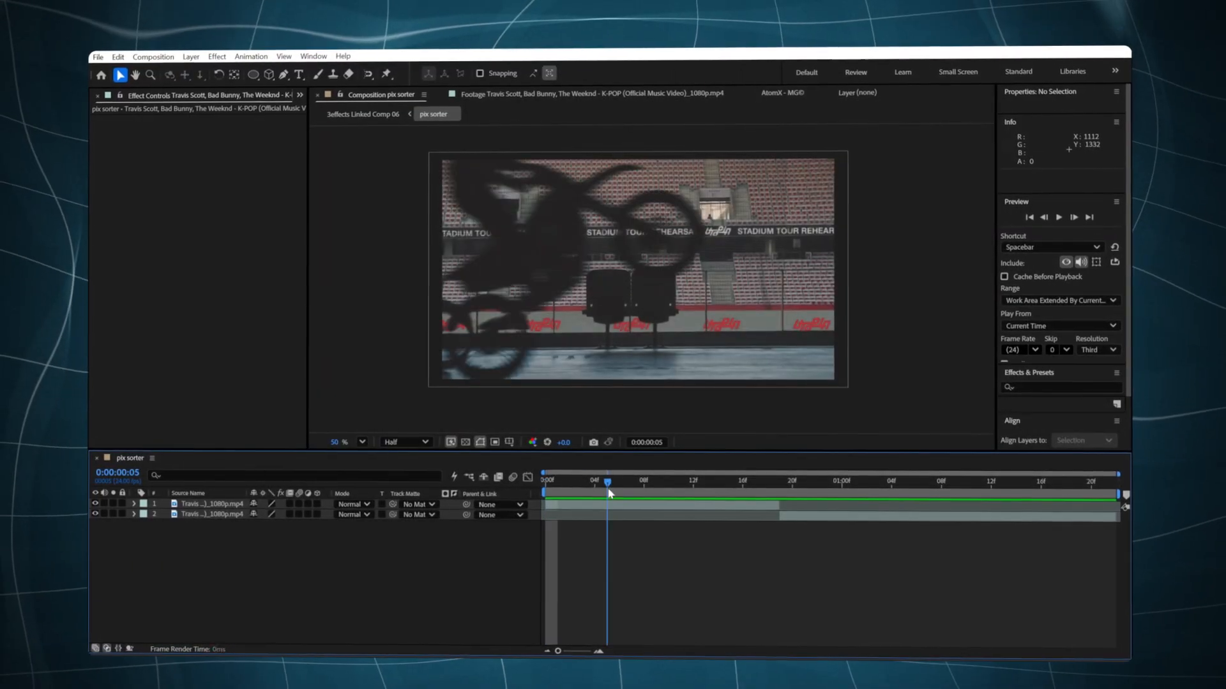
- Review the pix sorter composition up to the cut and add an adjustment layer above the two clips
left_click_drag(607, 490, 563, 503)
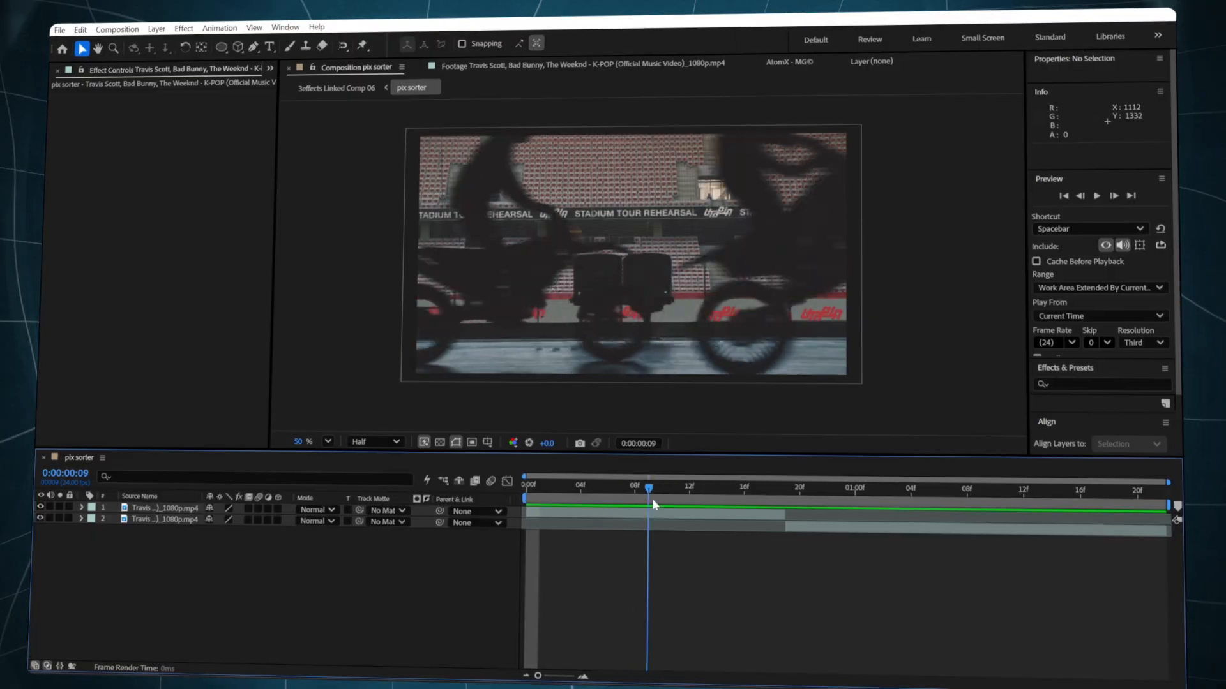
left_click_drag(1015, 504, 758, 511)
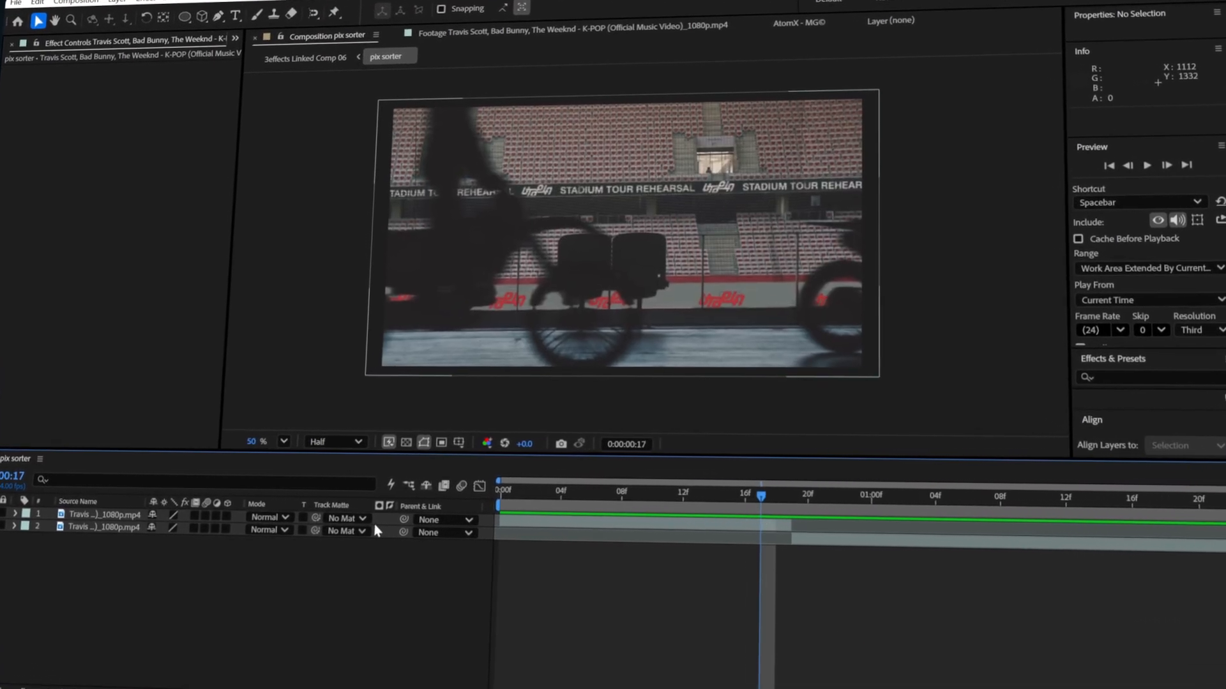
right_click(377, 529)
mouse_move(547, 338)
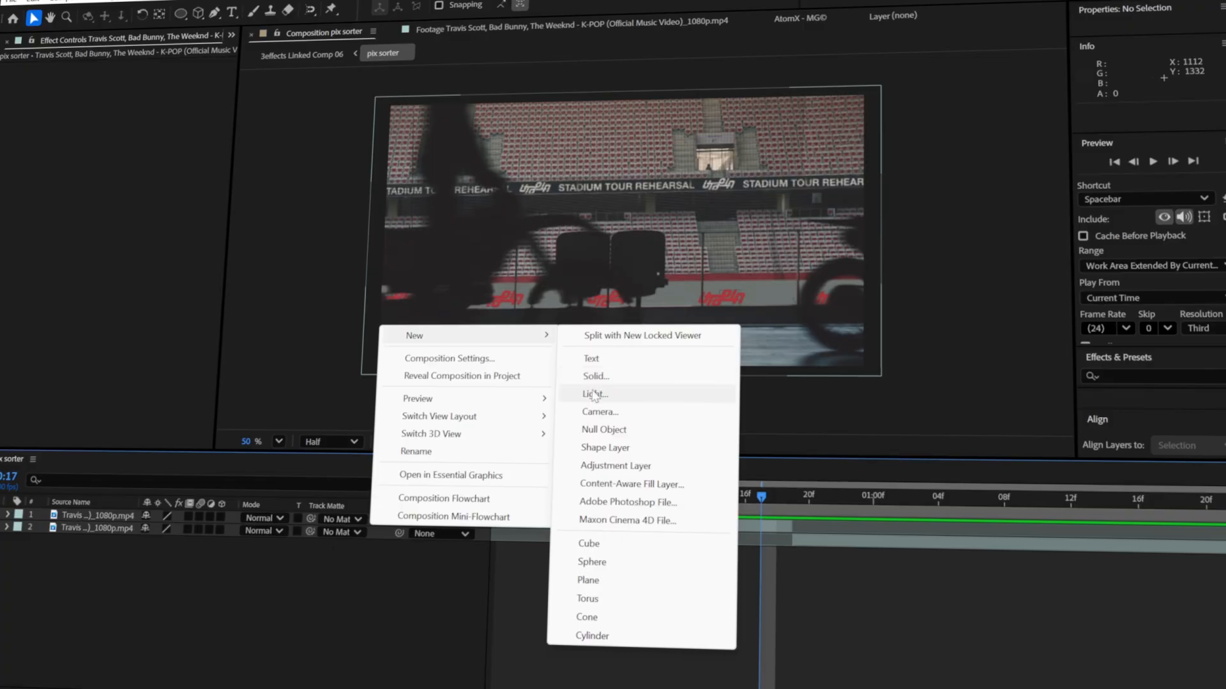
left_click(601, 465)
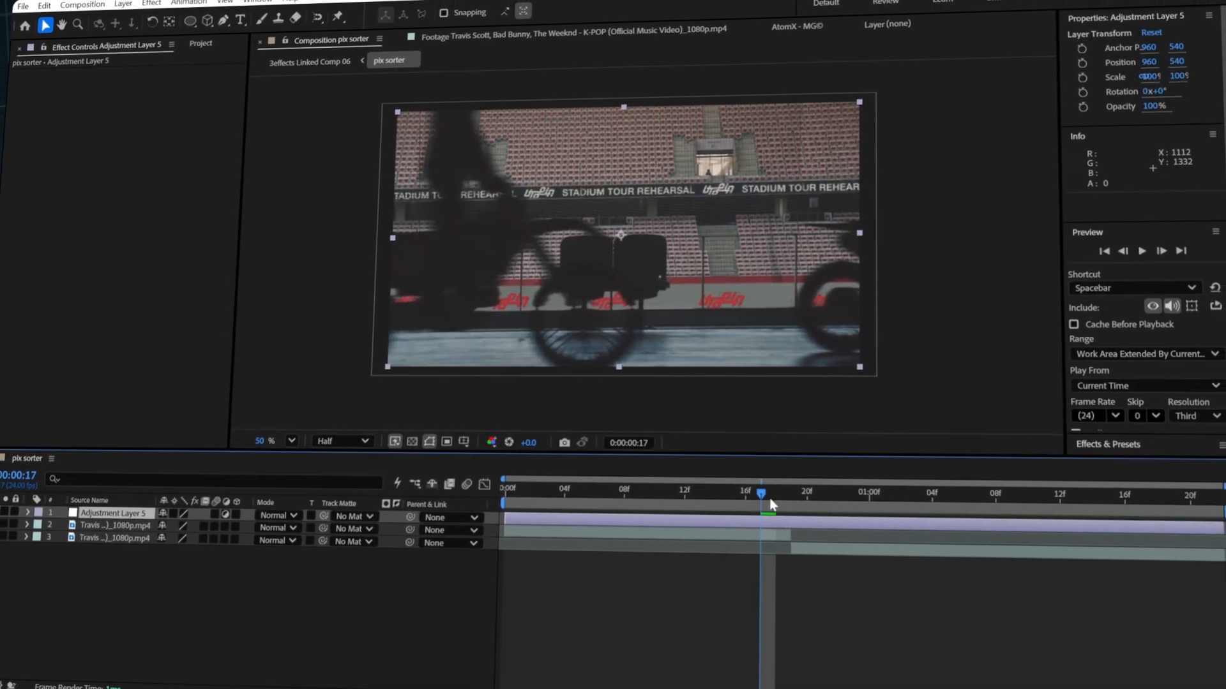
- Set the adjustment layer's duration to 14 frames and start it at frame 12 so it spans the cut
mouse_move(764, 496)
left_mouse_down()
mouse_move(795, 493)
mouse_move(761, 495)
left_mouse_up()
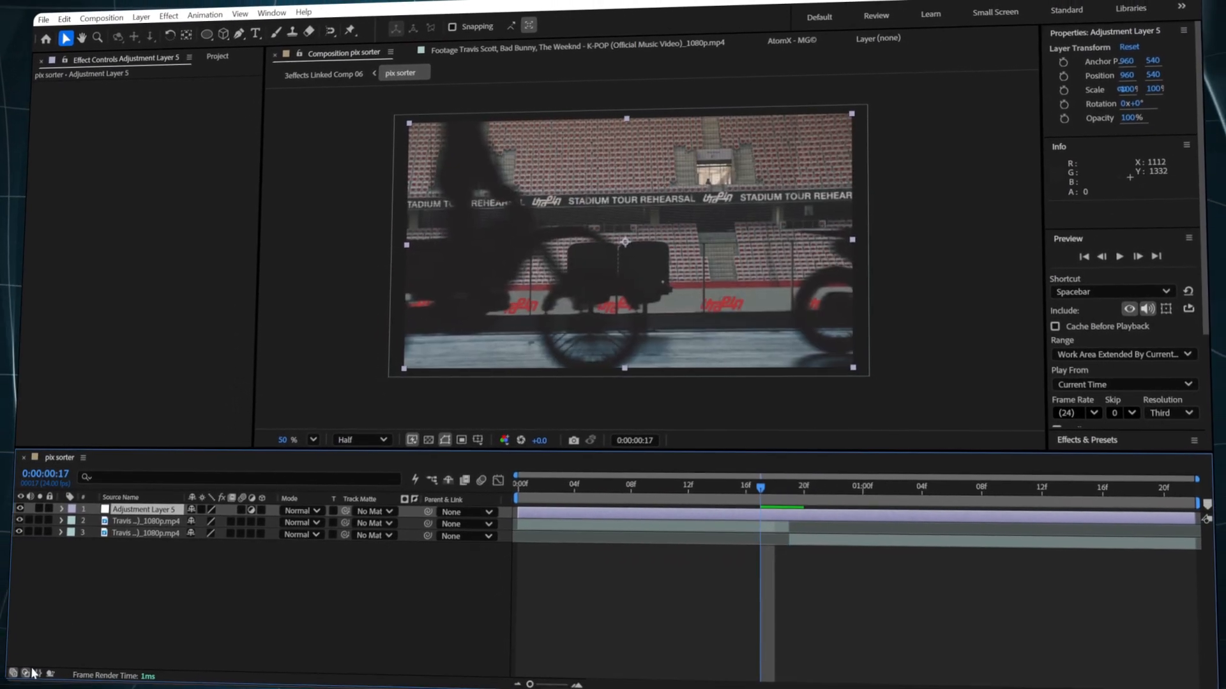
left_click_drag(509, 516, 707, 516)
left_click(627, 509)
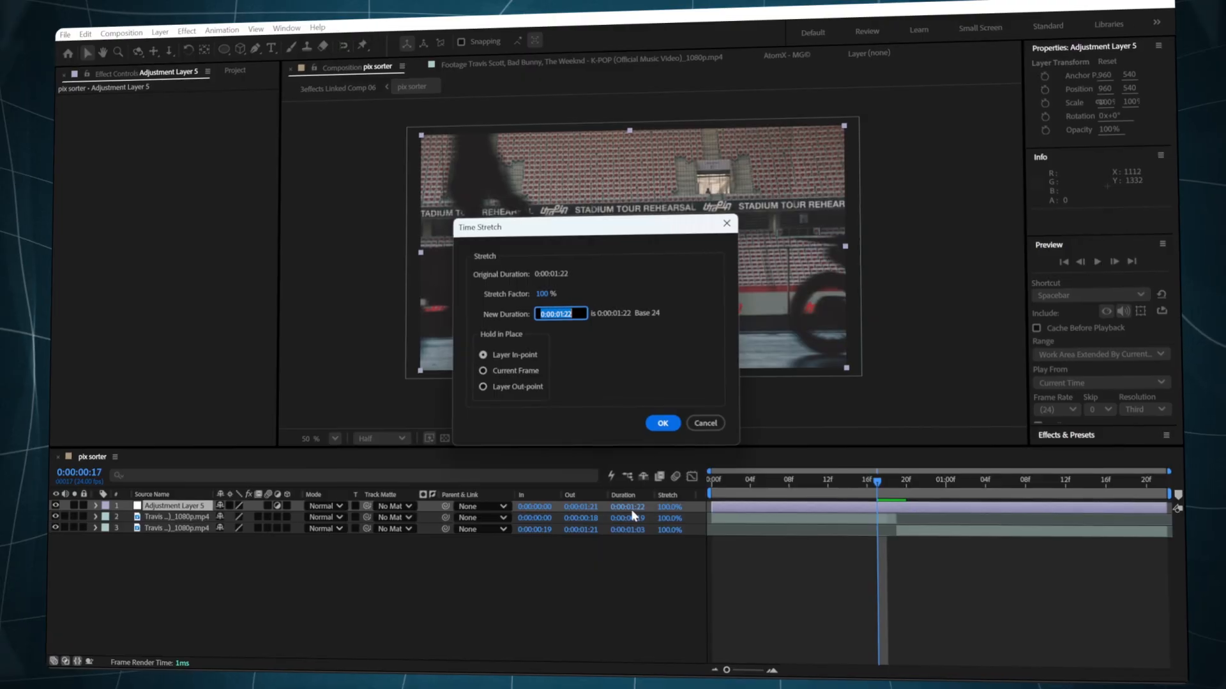
type("14")
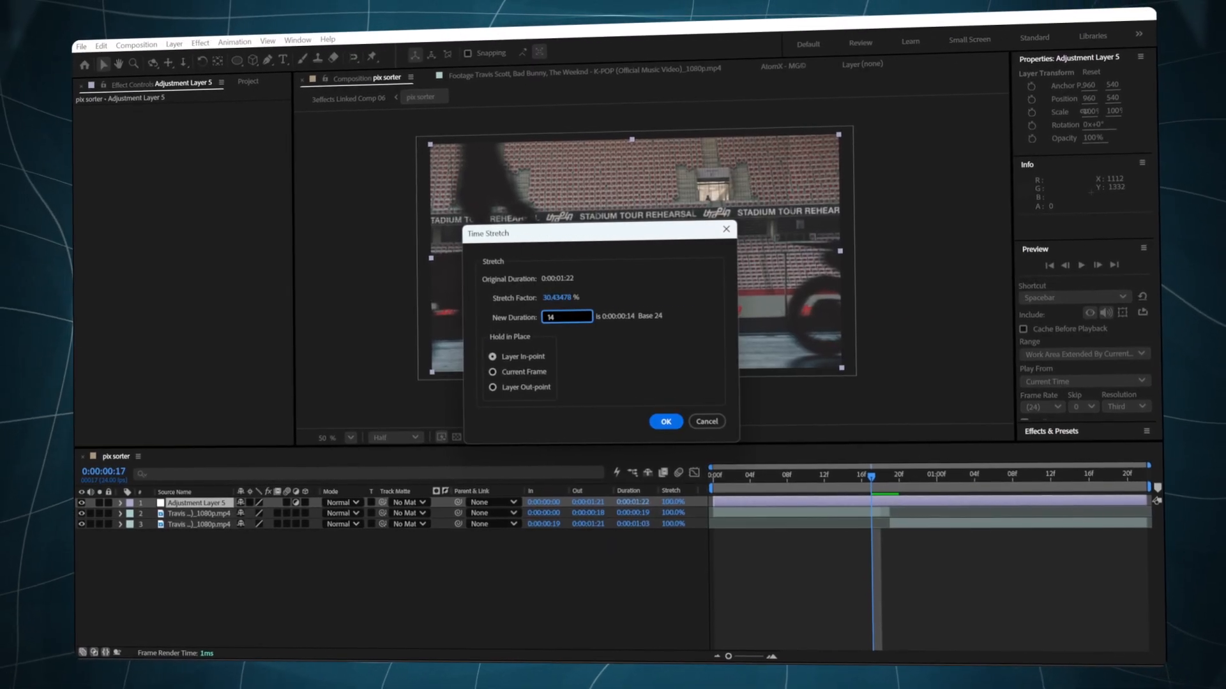
key("Return")
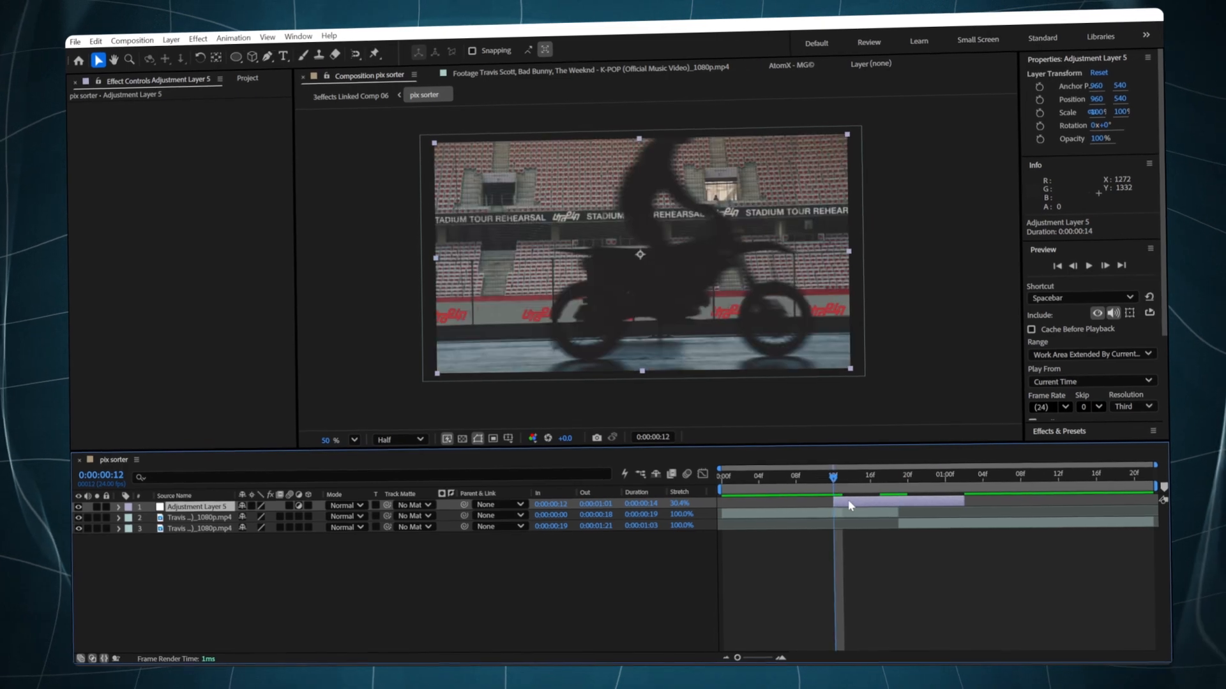
- Apply the S_PixelSort effect to the adjustment layer
key("ctrl+space")
type("pix")
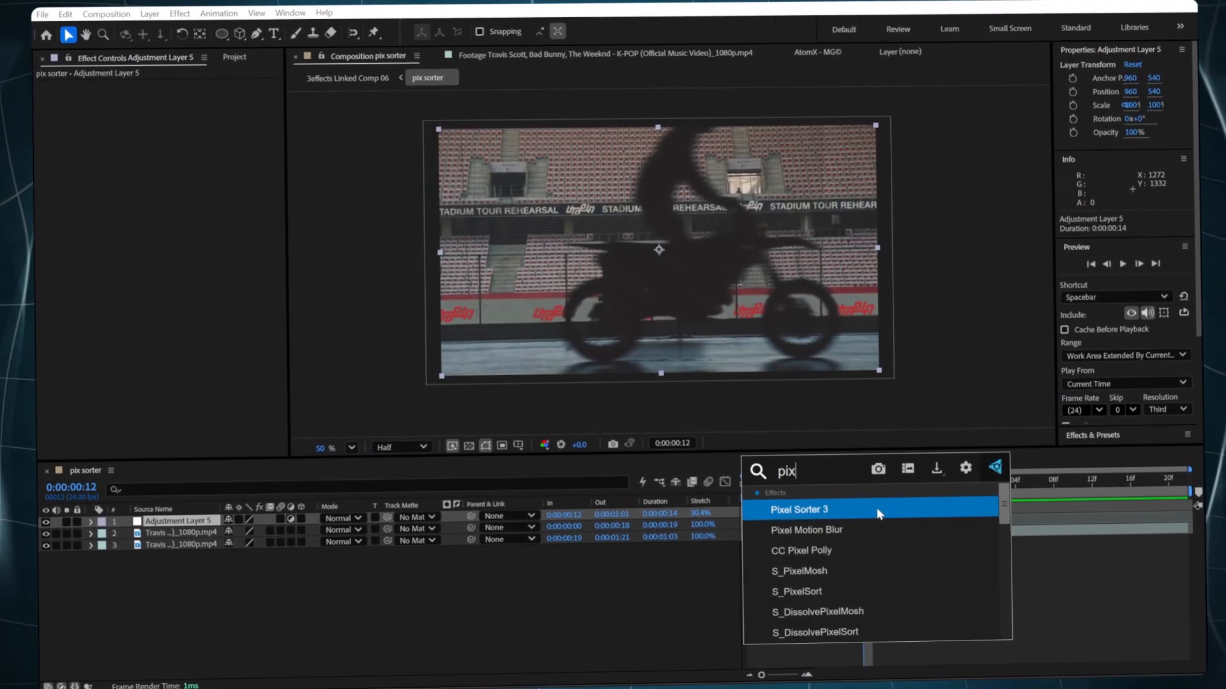
left_click(801, 589)
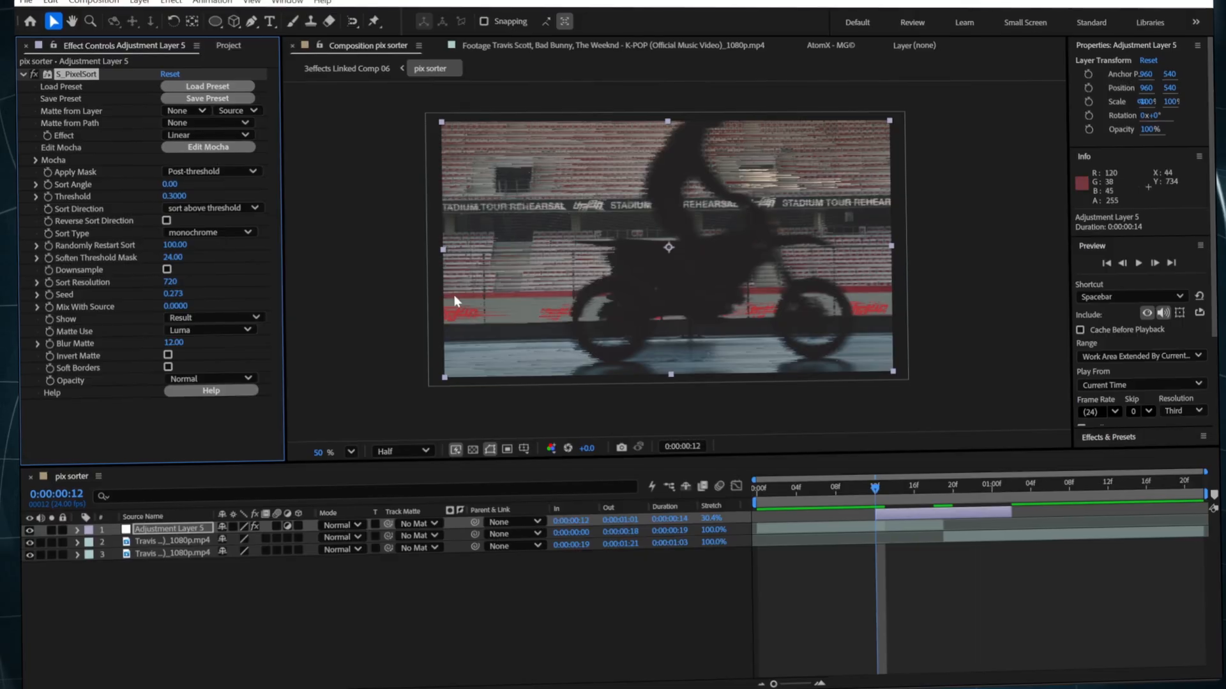
- Keyframe the S_PixelSort Threshold at 0.3 on frame 12, -0.1 on frame 19, and 0.3 again at 0:00:01:02
left_click_drag(936, 489, 872, 488)
left_click(872, 487)
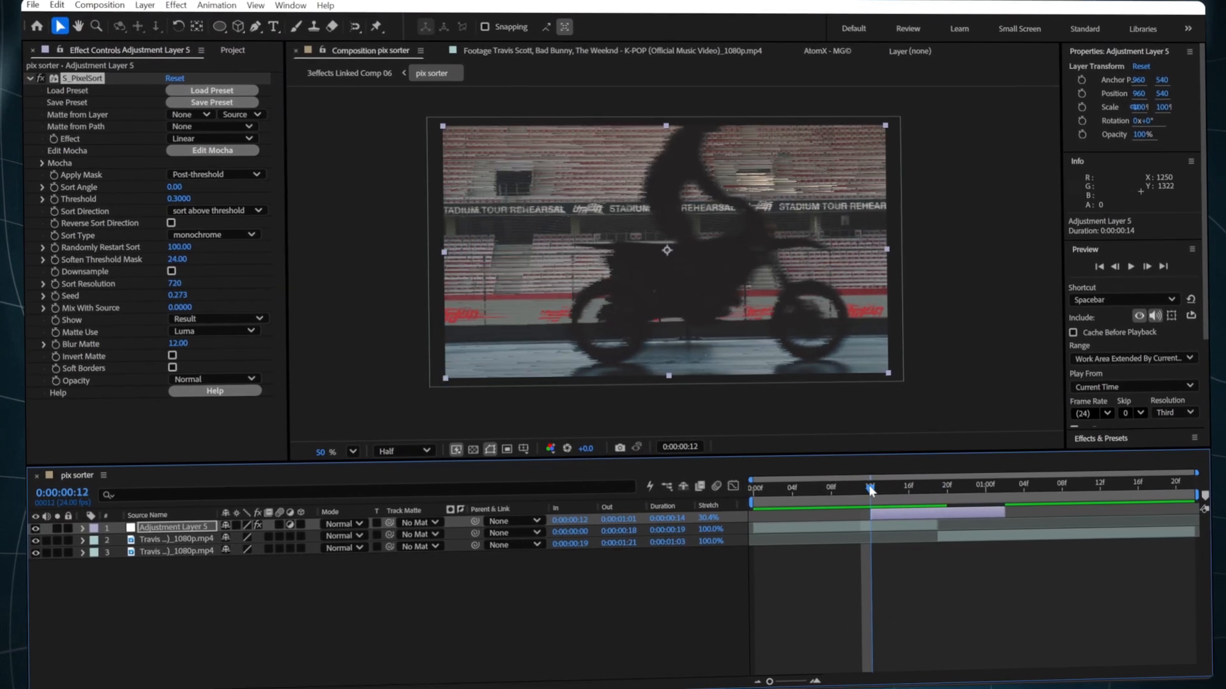
left_click(82, 205)
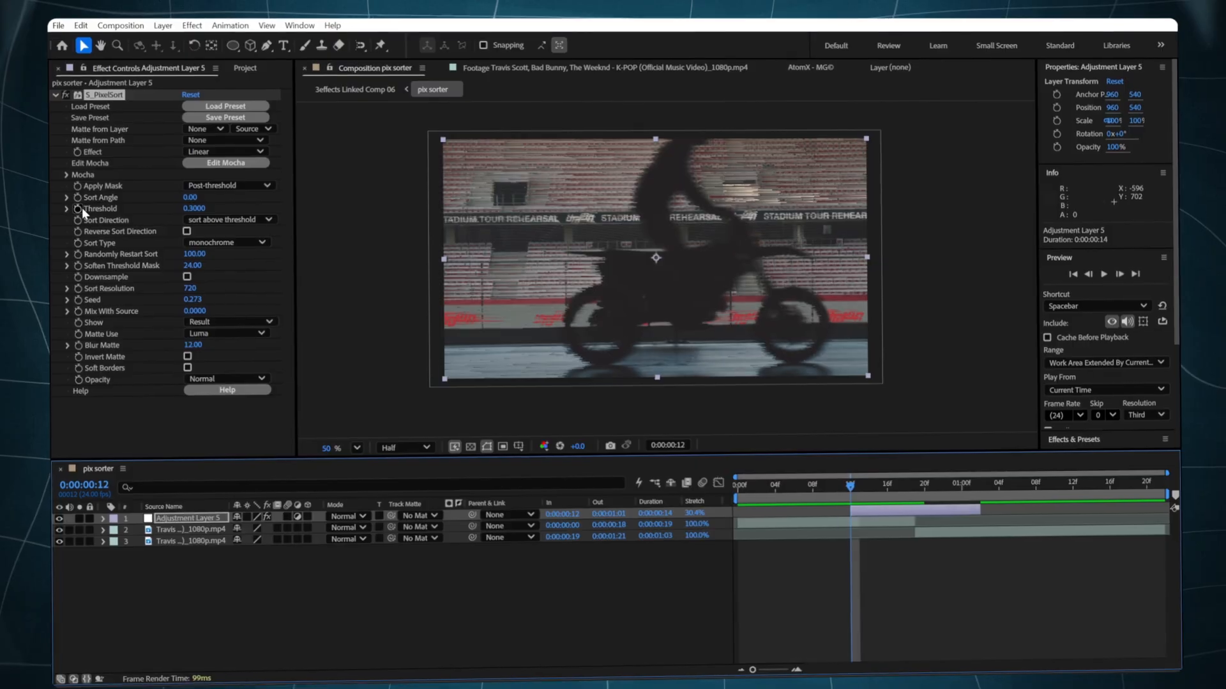
left_click(903, 484)
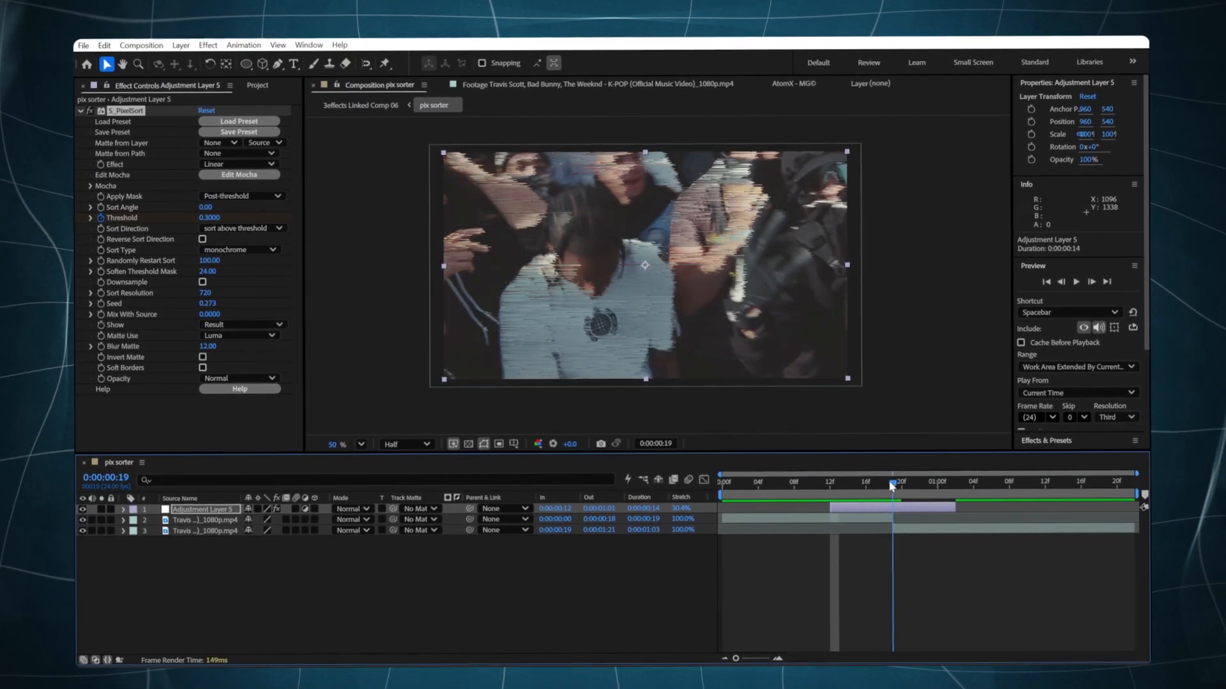
left_click(217, 221)
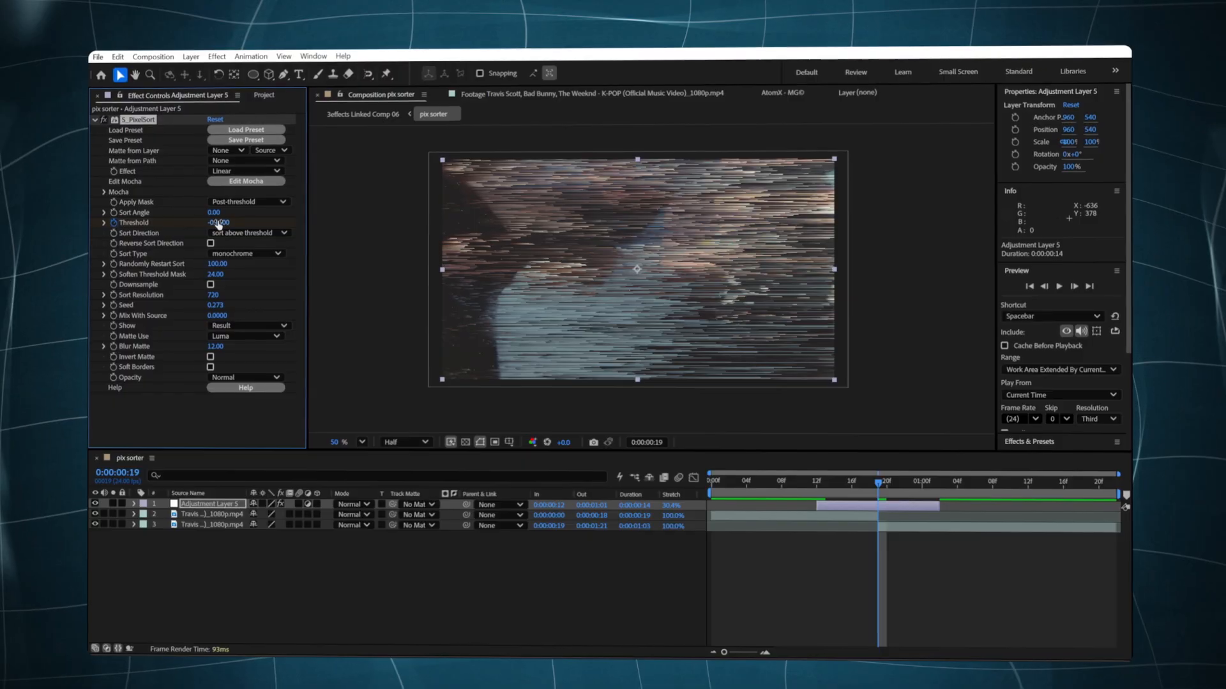
left_click_drag(879, 483, 935, 485)
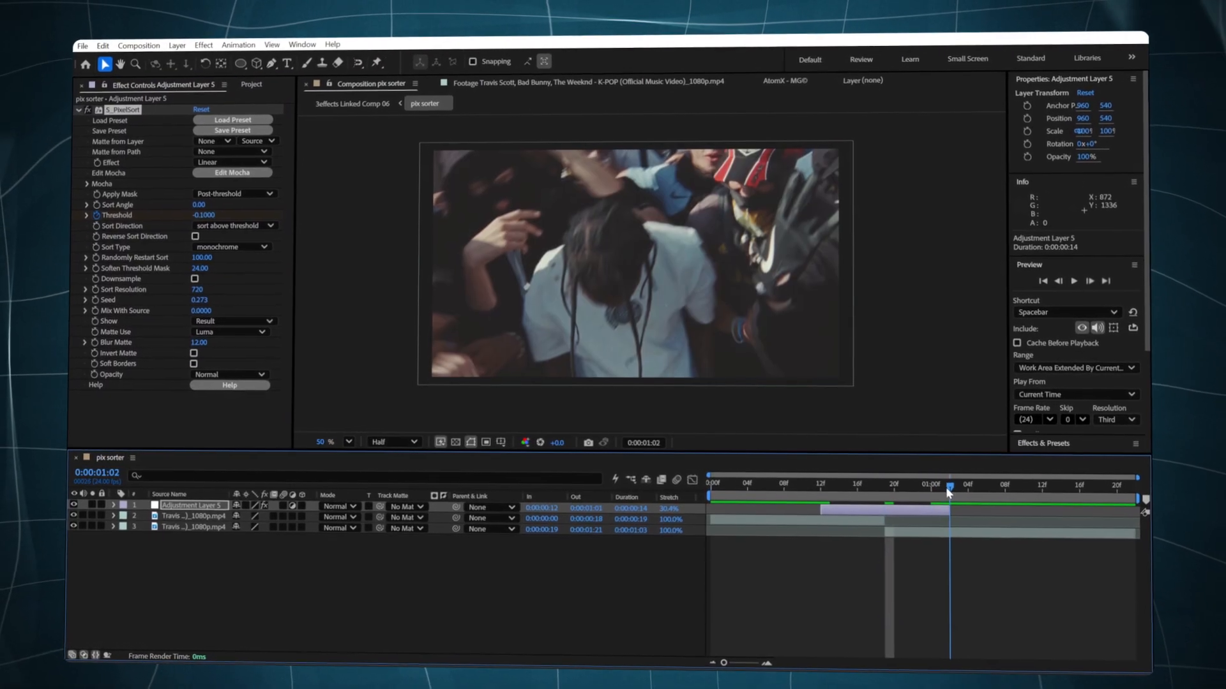
right_click(122, 215)
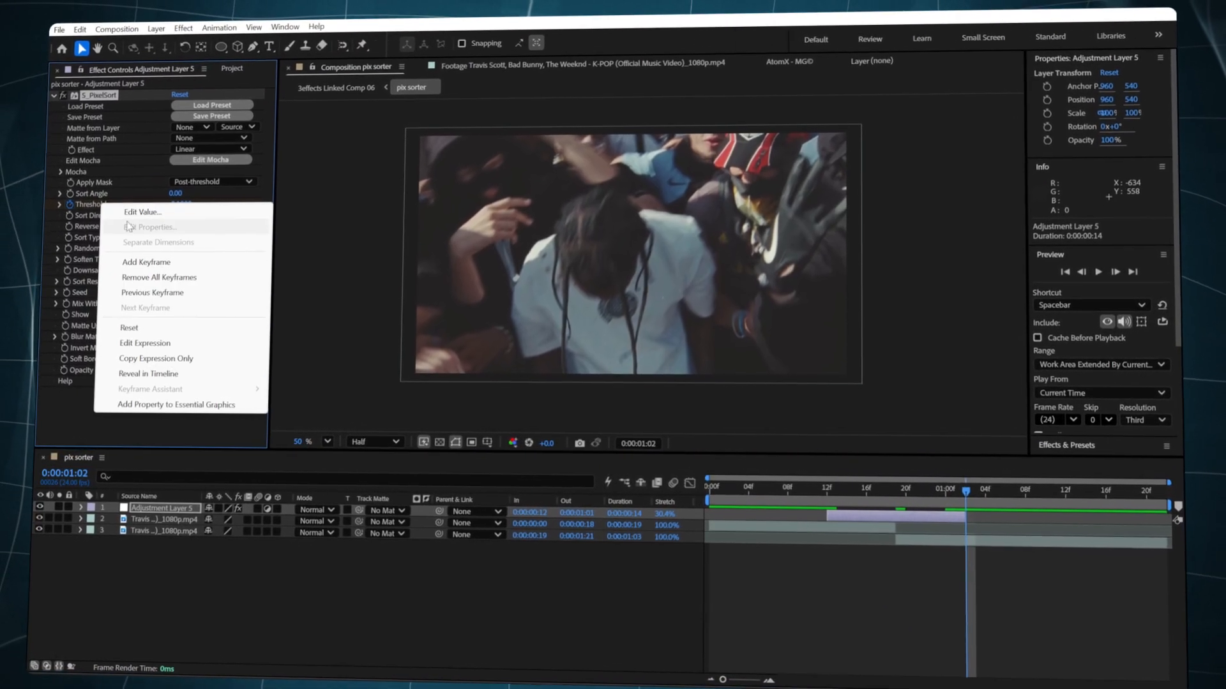
key("Escape")
- Set Randomly Restart Sort in S_PixelSort to 0 and scrub through the transition to check it
left_click(729, 489)
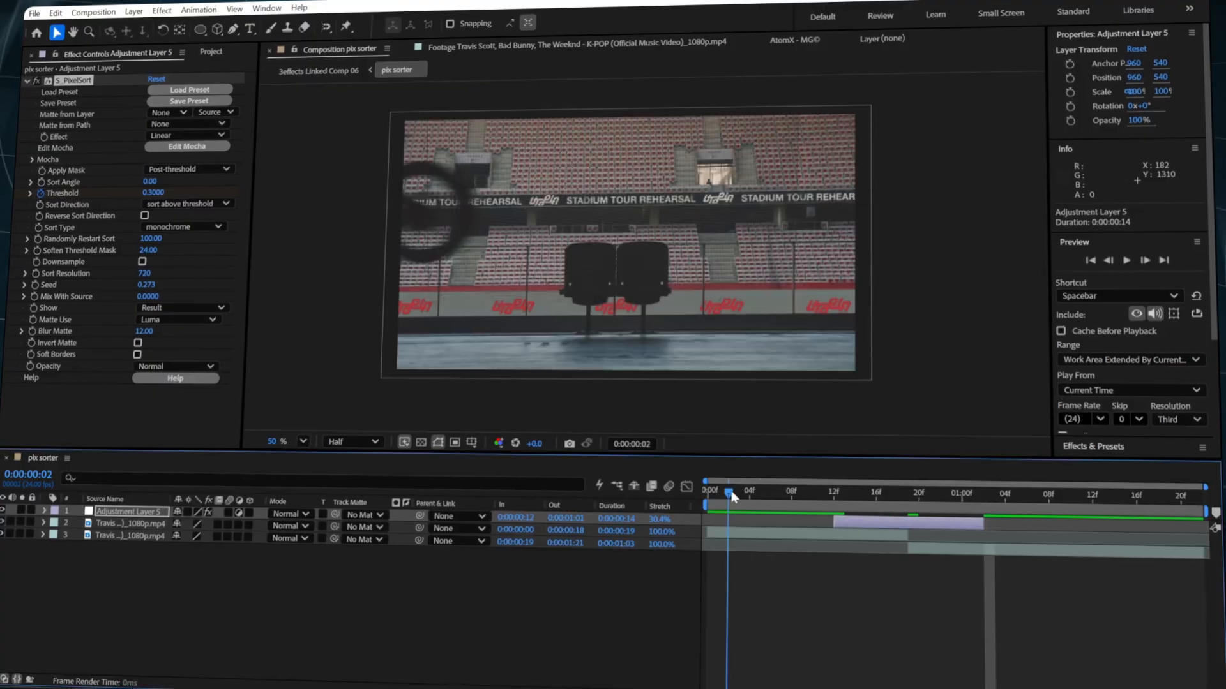
left_click_drag(730, 492, 938, 494)
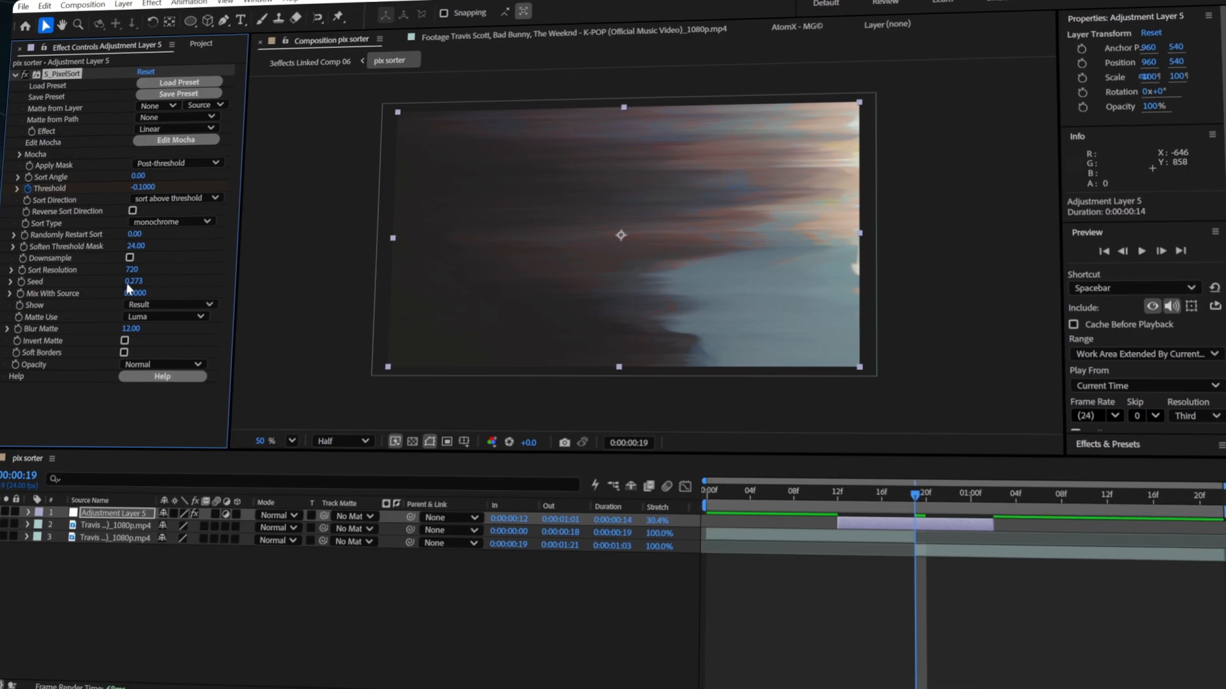
mouse_move(808, 492)
left_mouse_down()
mouse_move(772, 493)
mouse_move(989, 493)
mouse_move(759, 495)
mouse_move(892, 492)
left_mouse_up()
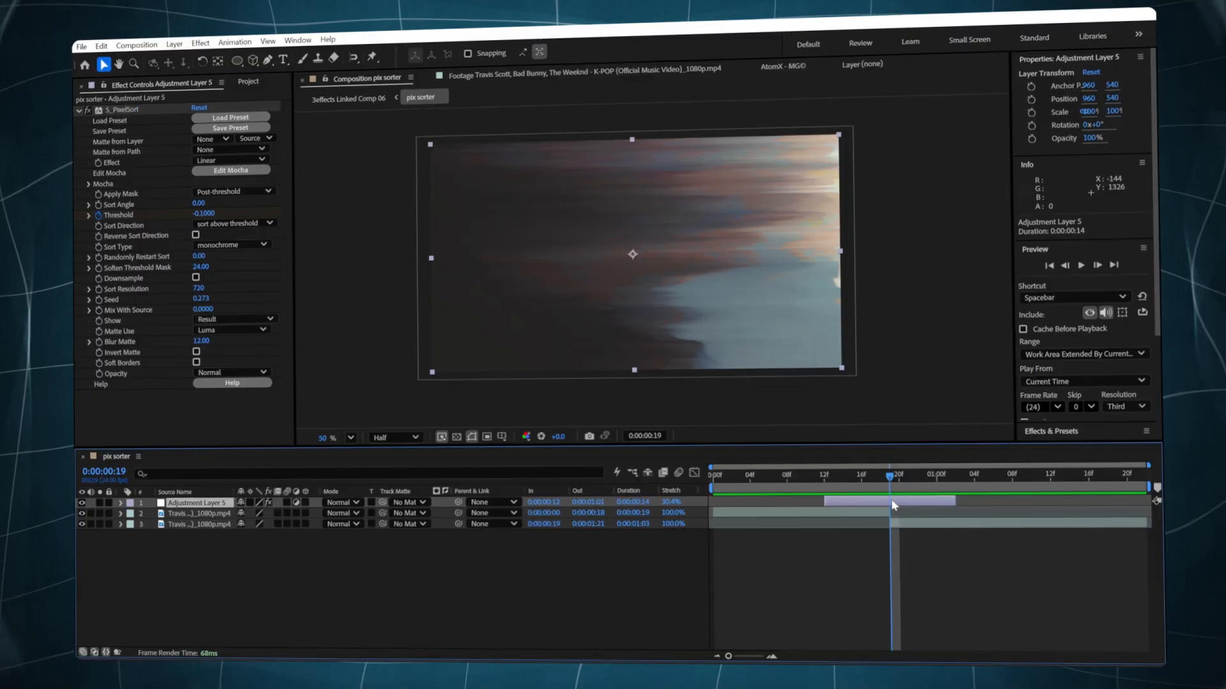
- Apply the S_DistortChroma effect to the adjustment layer and keyframe its Amount at 1 on frame 19
key("ctrl+space")
type("chro")
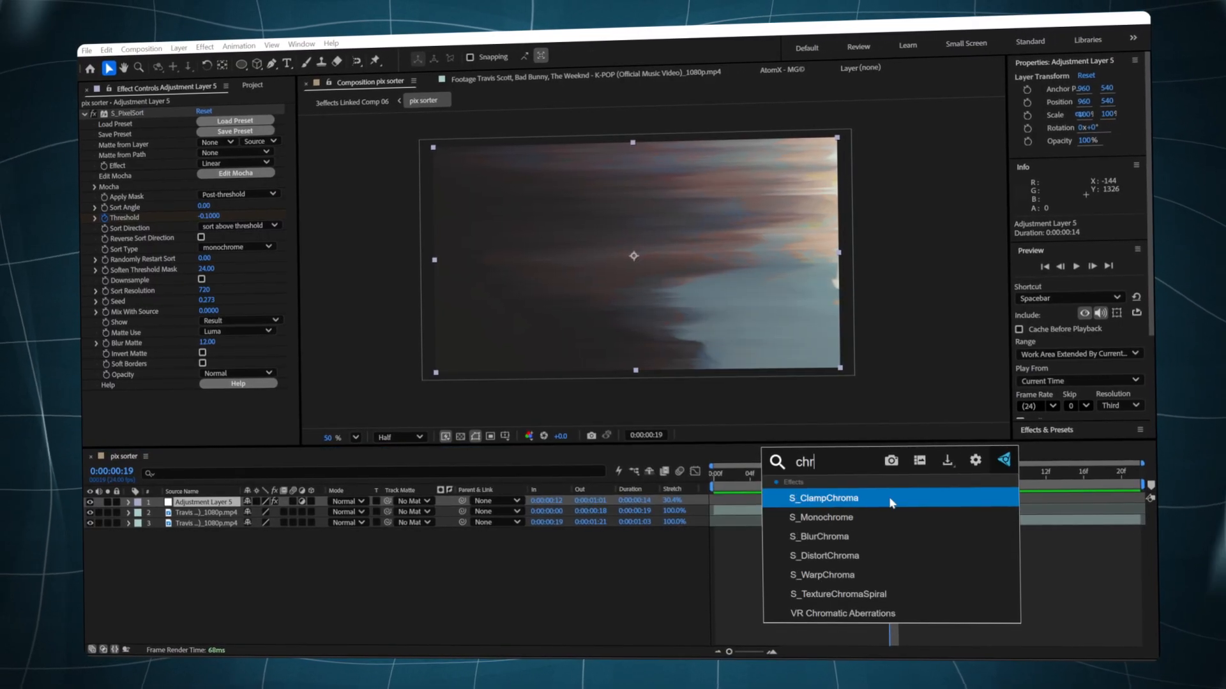
left_click(833, 556)
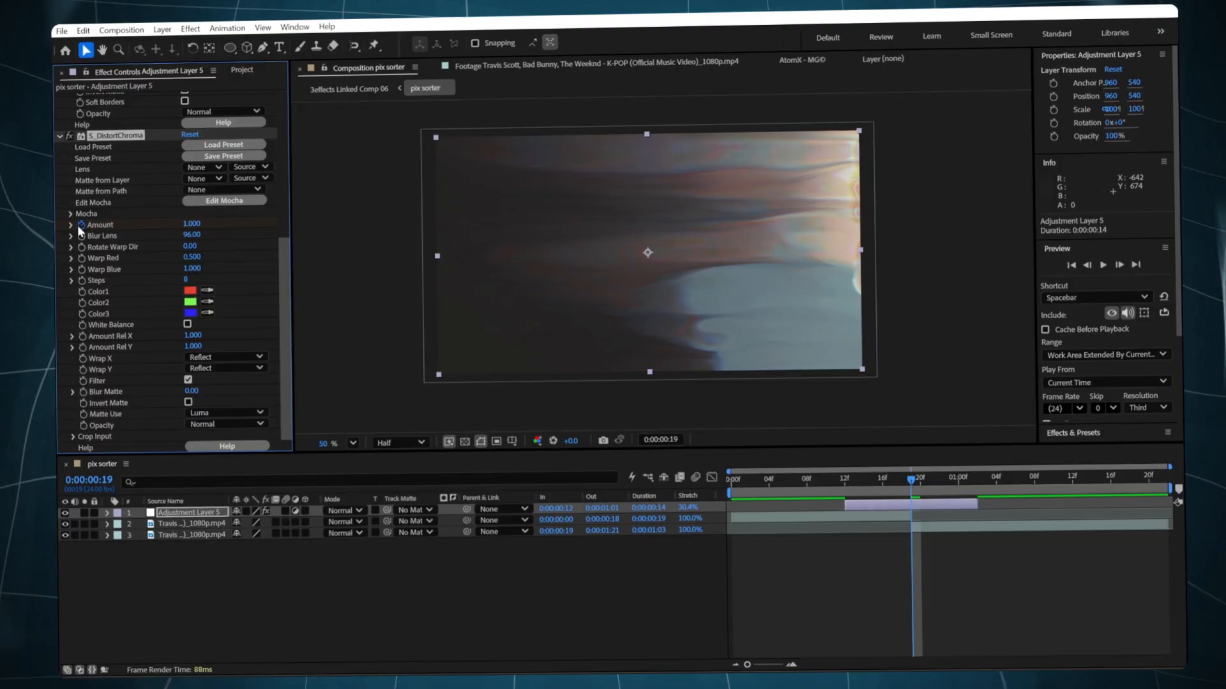
- Keyframe the S_DistortChroma Amount at 0 on frame 12 and at 0:00:01:02, and scrub through the transition
left_click(855, 483)
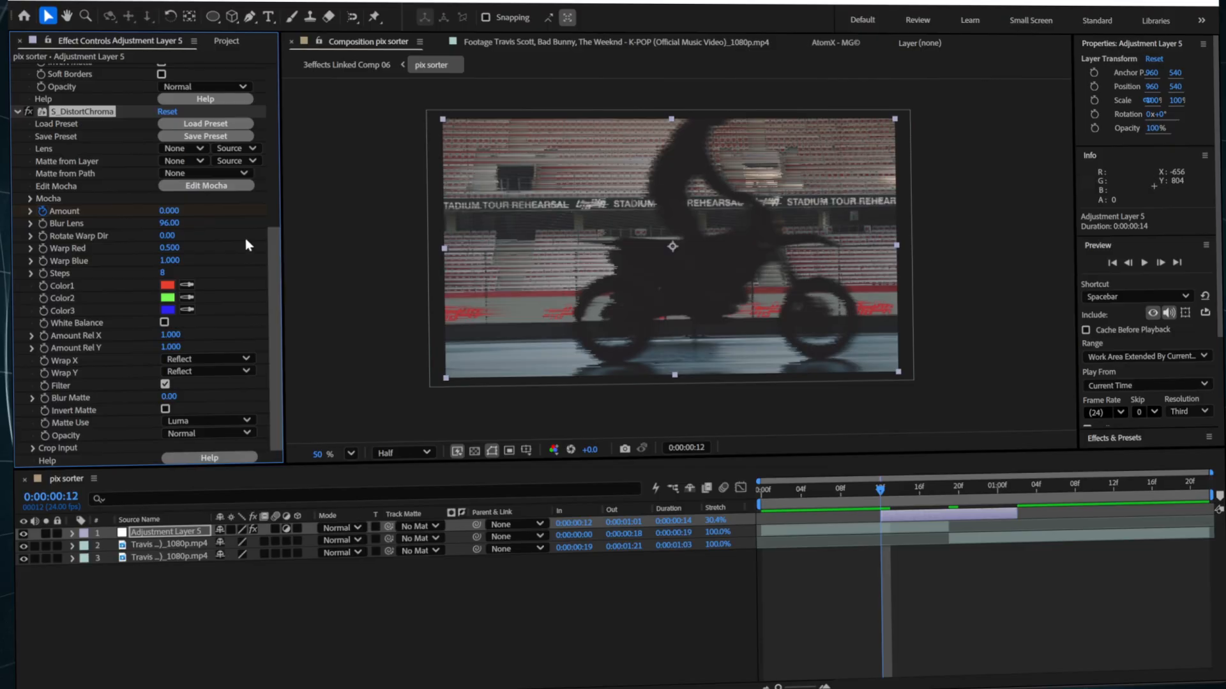
left_click_drag(941, 489, 1011, 488)
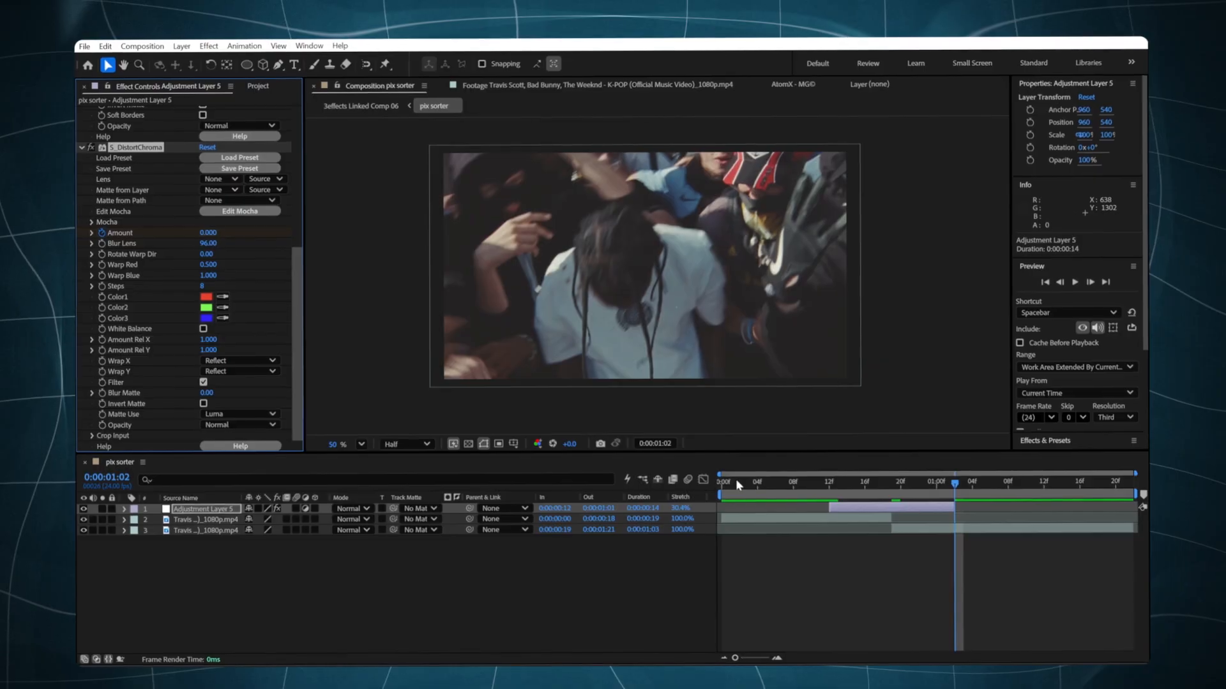
left_click_drag(736, 484, 853, 497)
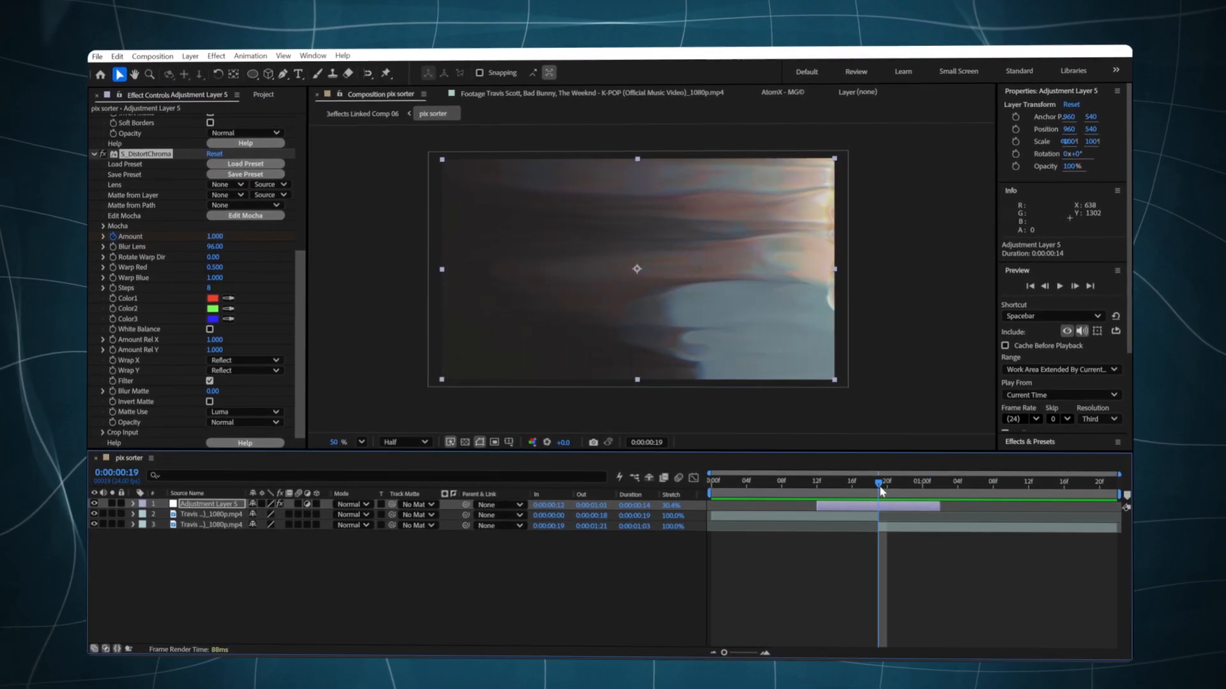
- Apply Brightness & Contrast to the adjustment layer and keyframe Brightness 150 and Contrast 50 on frame 19
key("ctrl+space")
type("brigh")
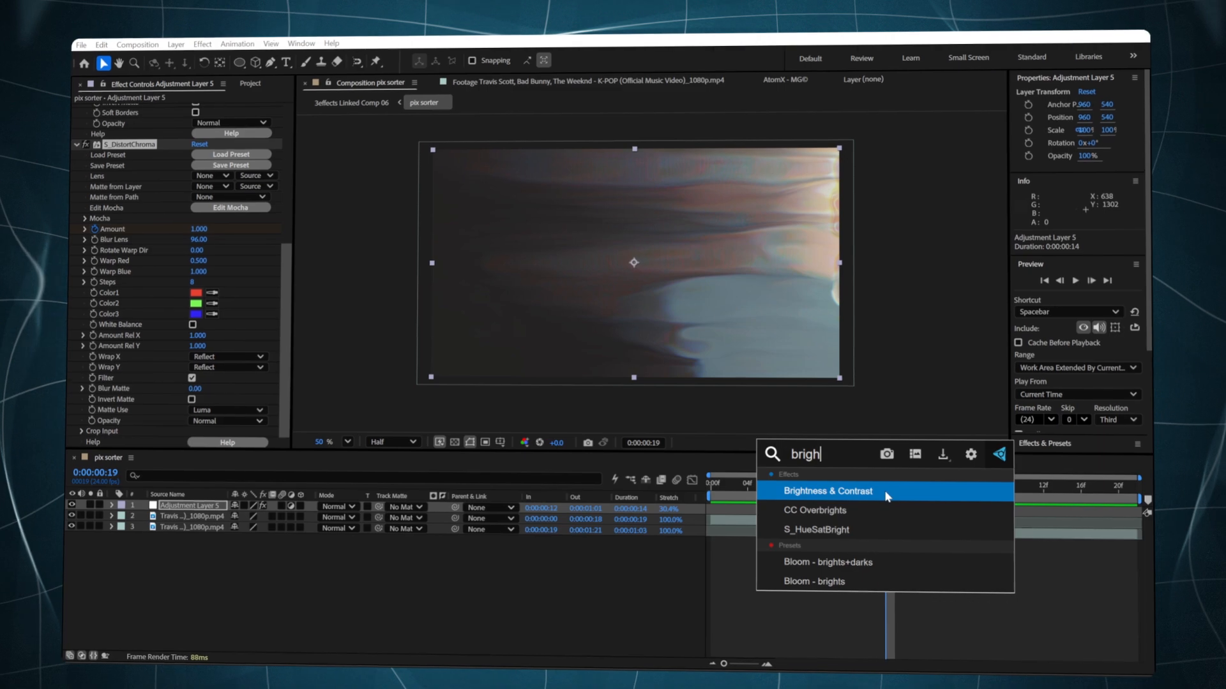
left_click(886, 497)
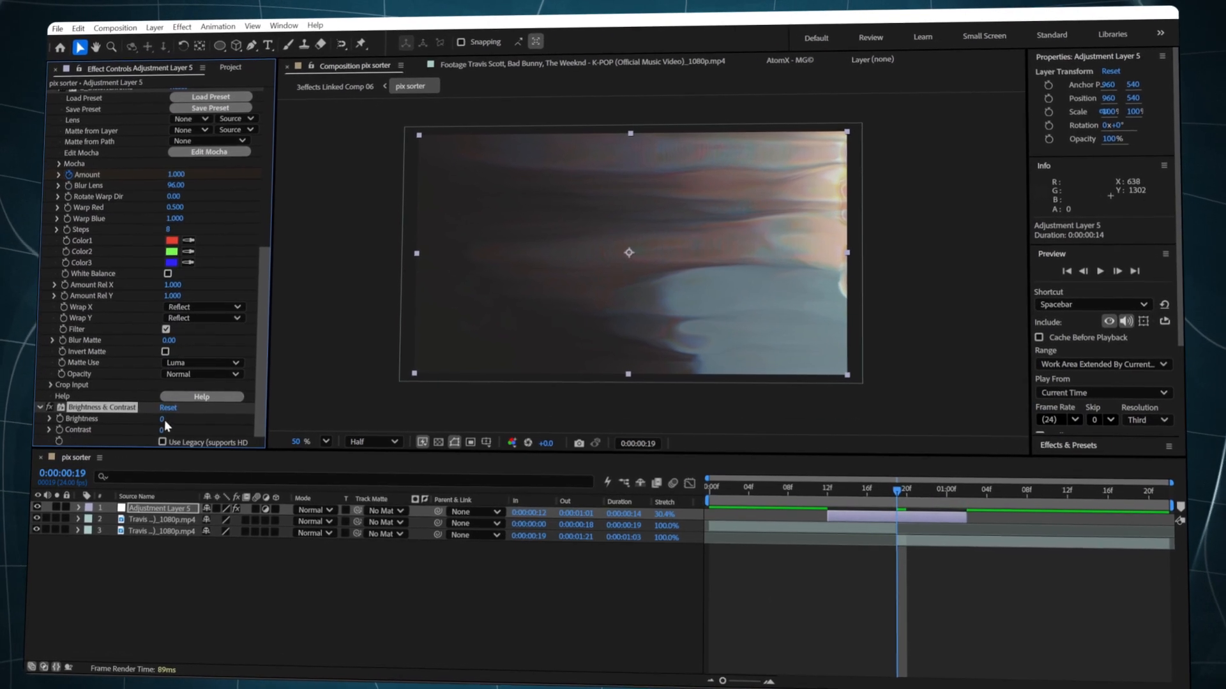
left_click(162, 420)
type("150")
key("Return")
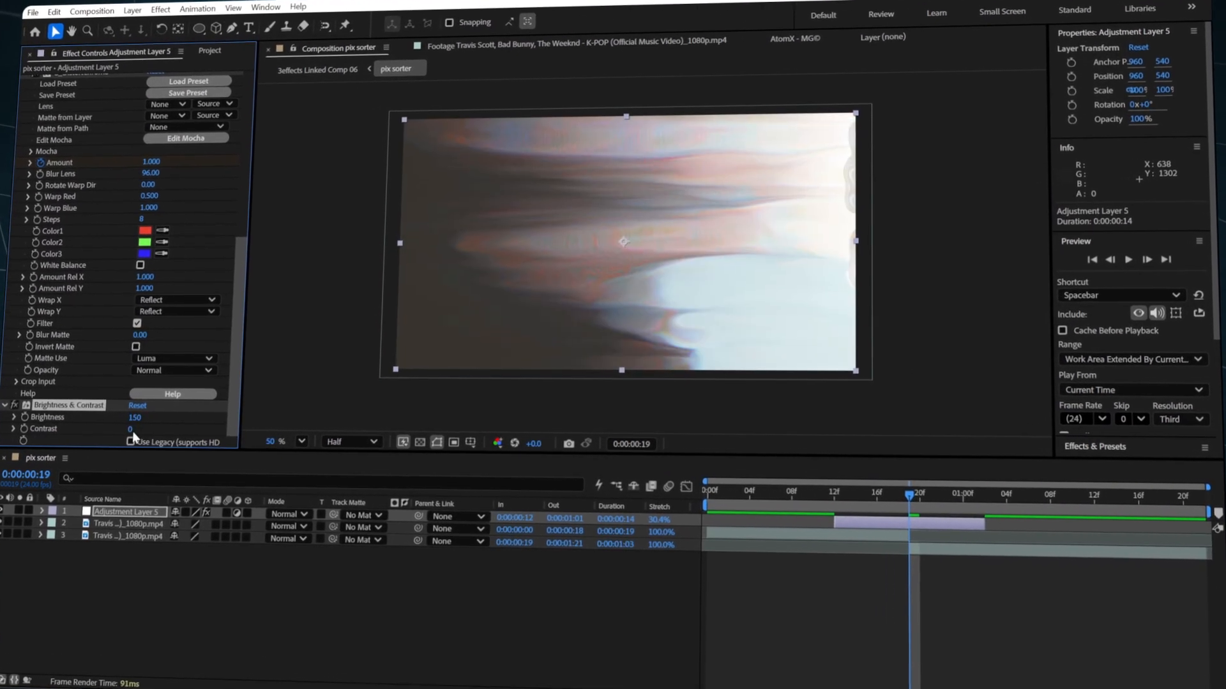
left_click(130, 429)
type("50")
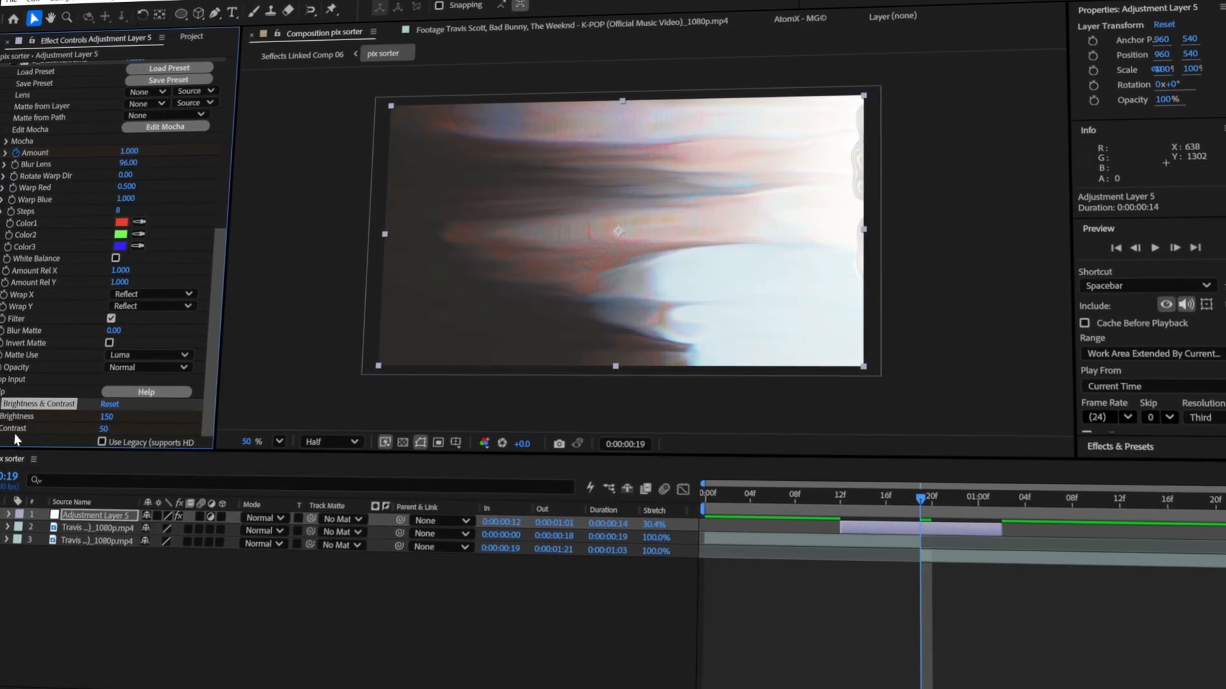
- Keyframe Brightness and Contrast at 0 on frame 12 and at 0:00:01:02, and apply Easy Ease to all the adjustment layer's keyframes
left_click(827, 505)
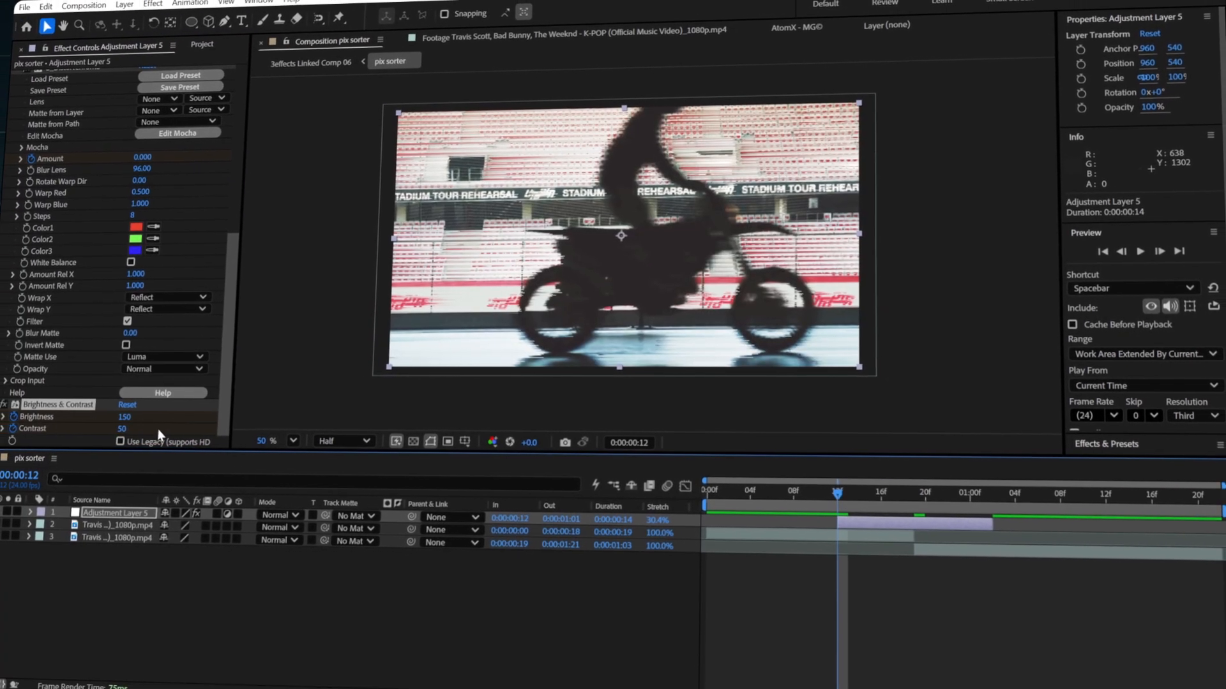
left_click_drag(836, 491, 988, 491)
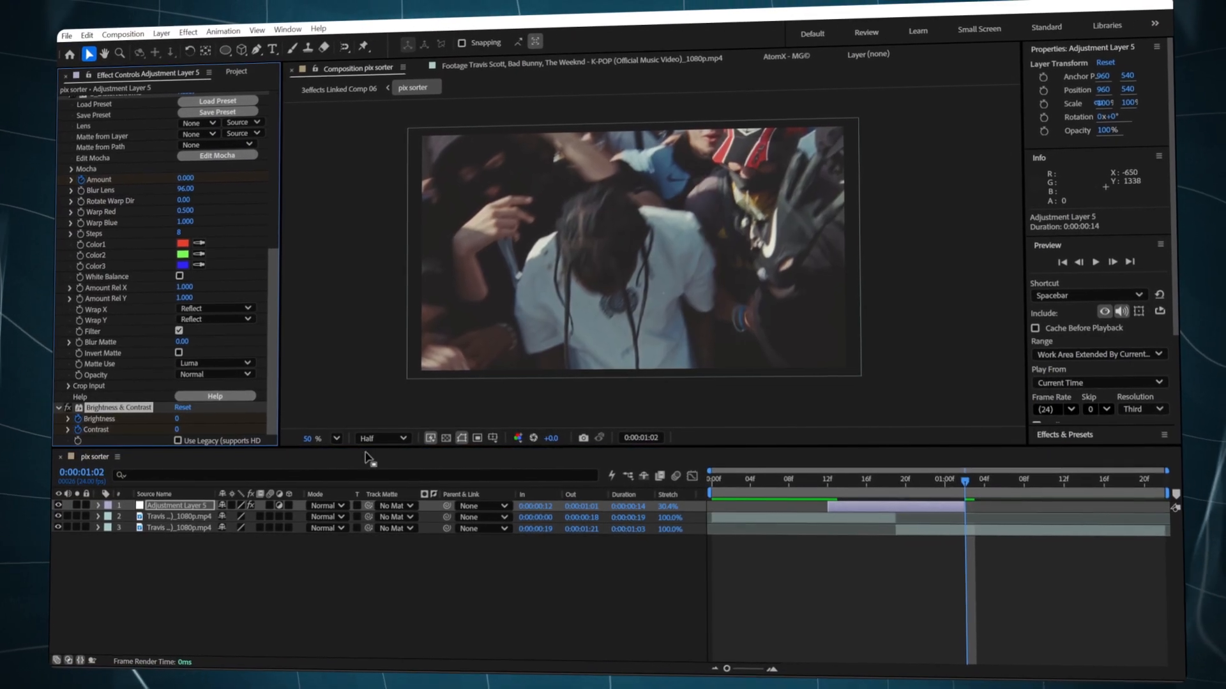
key("u")
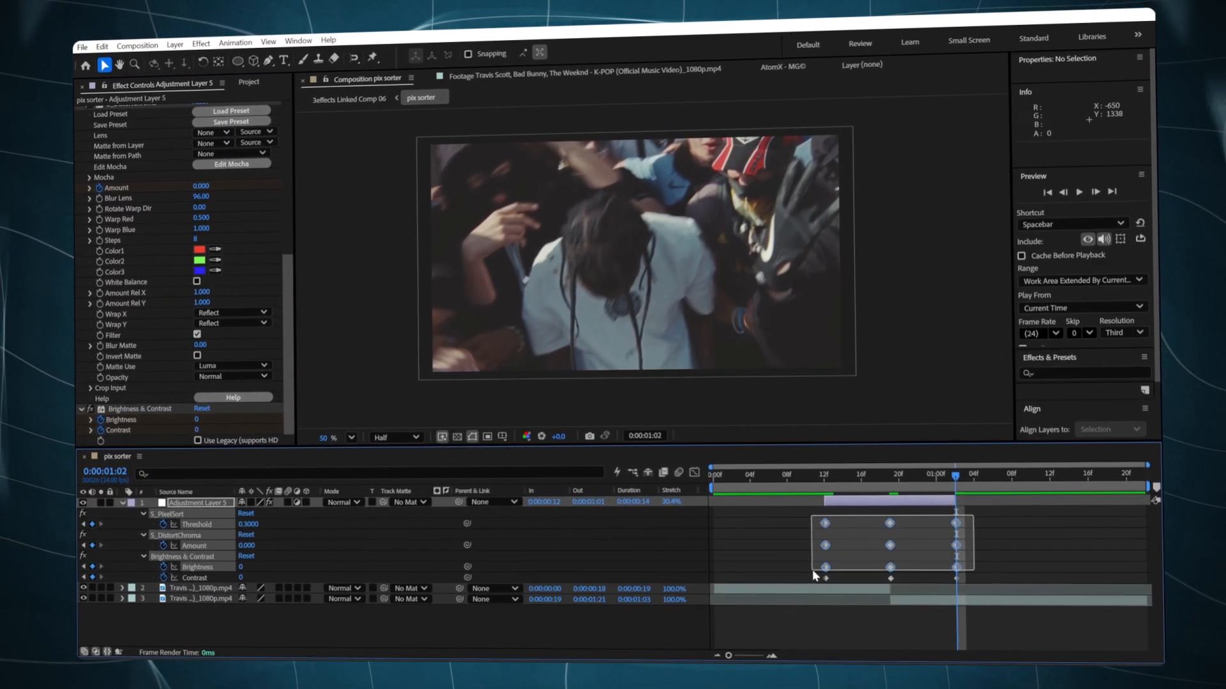
key("F9")
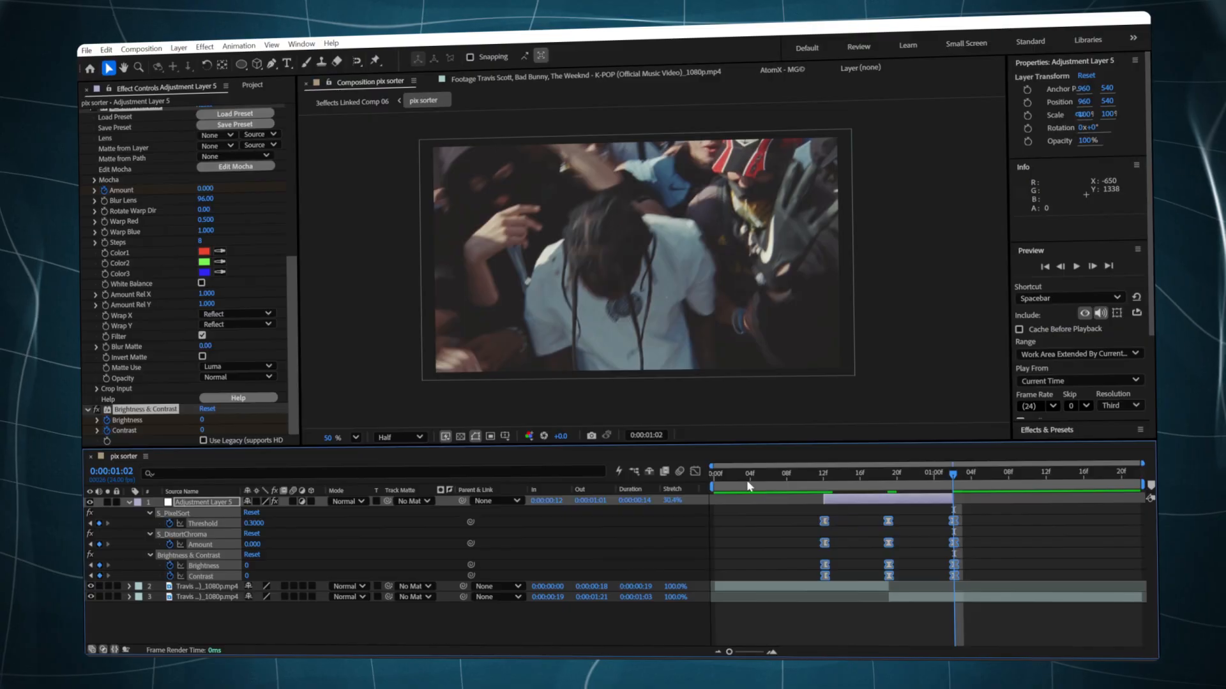